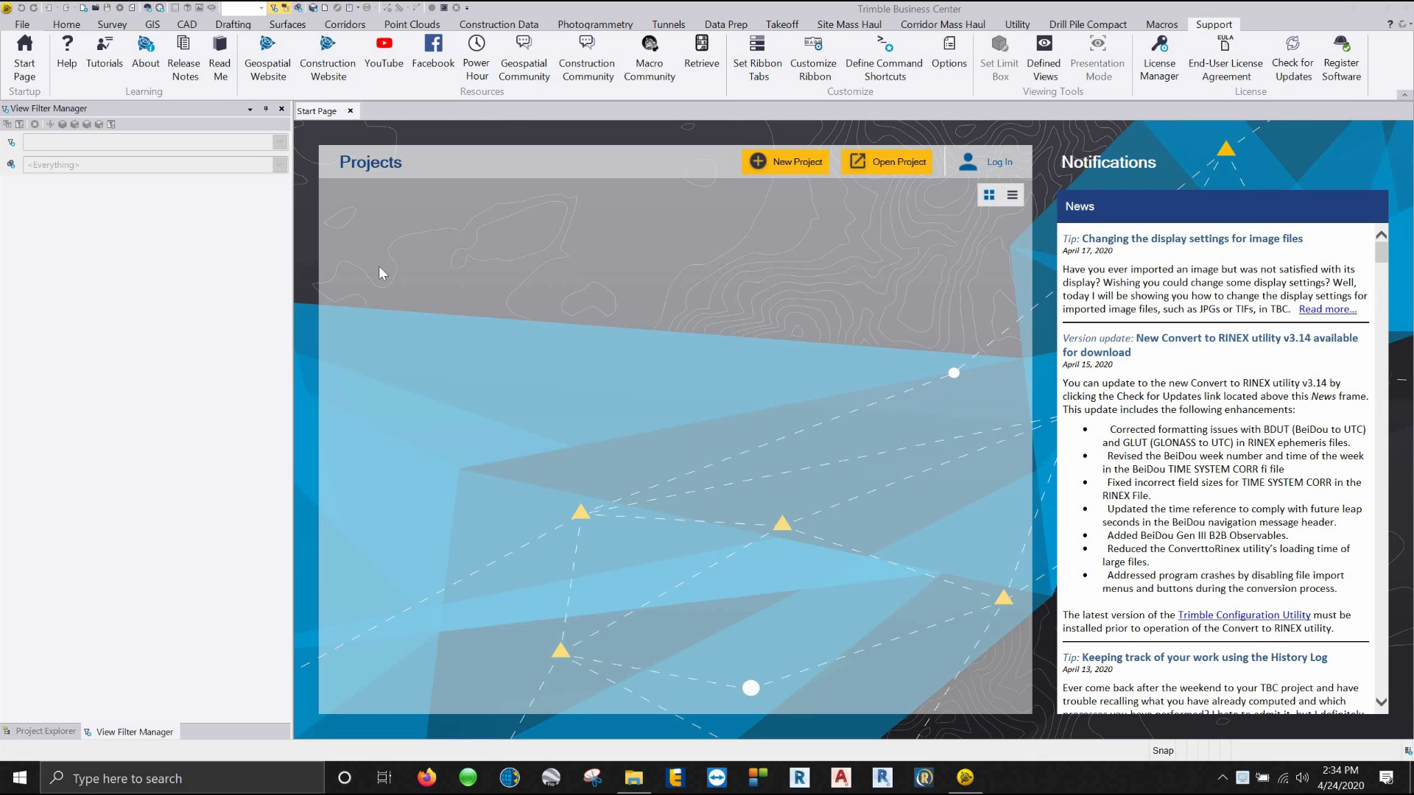
Create a new project from the US Survey Foot template and bring up the SX10 Data folder beside the plan view
left_click(810, 169)
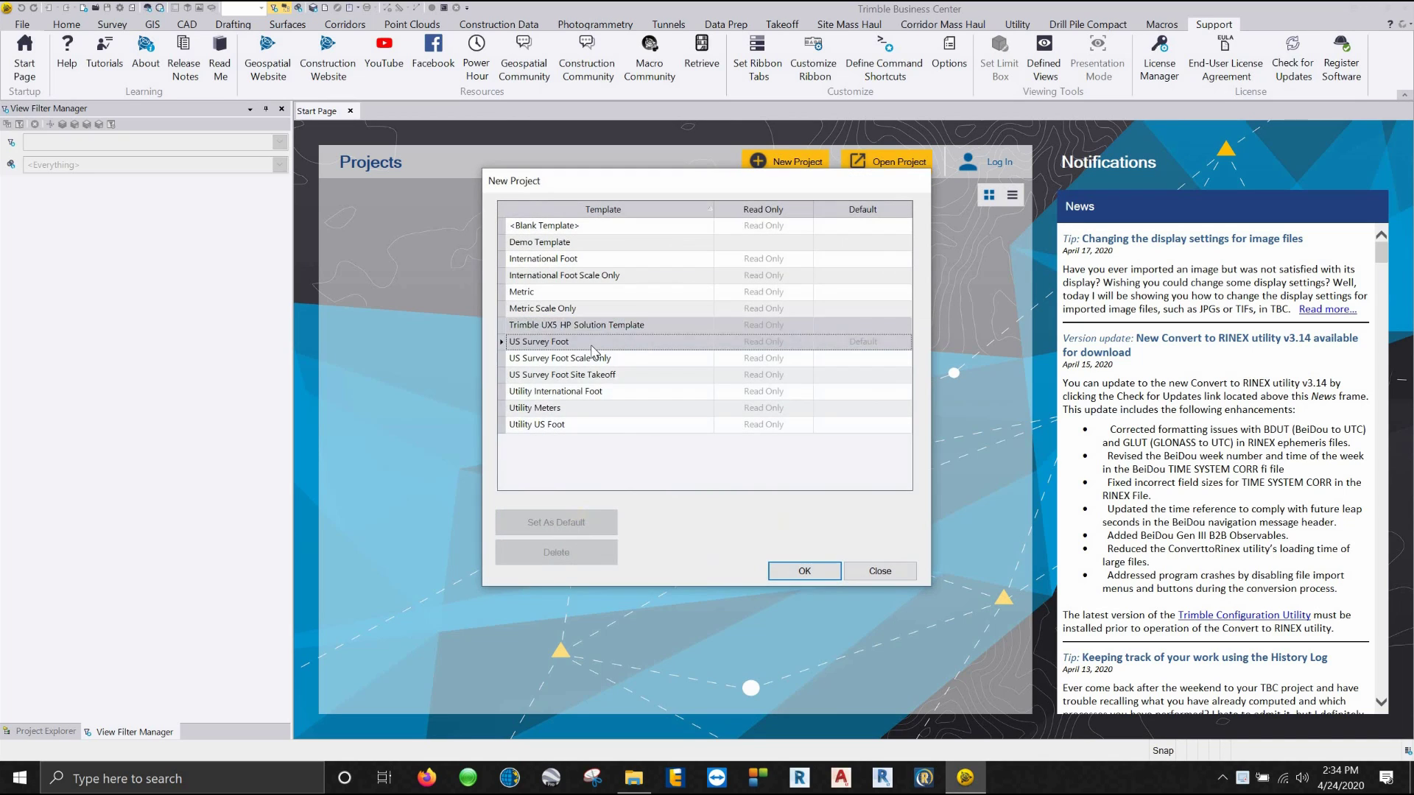
left_click(804, 570)
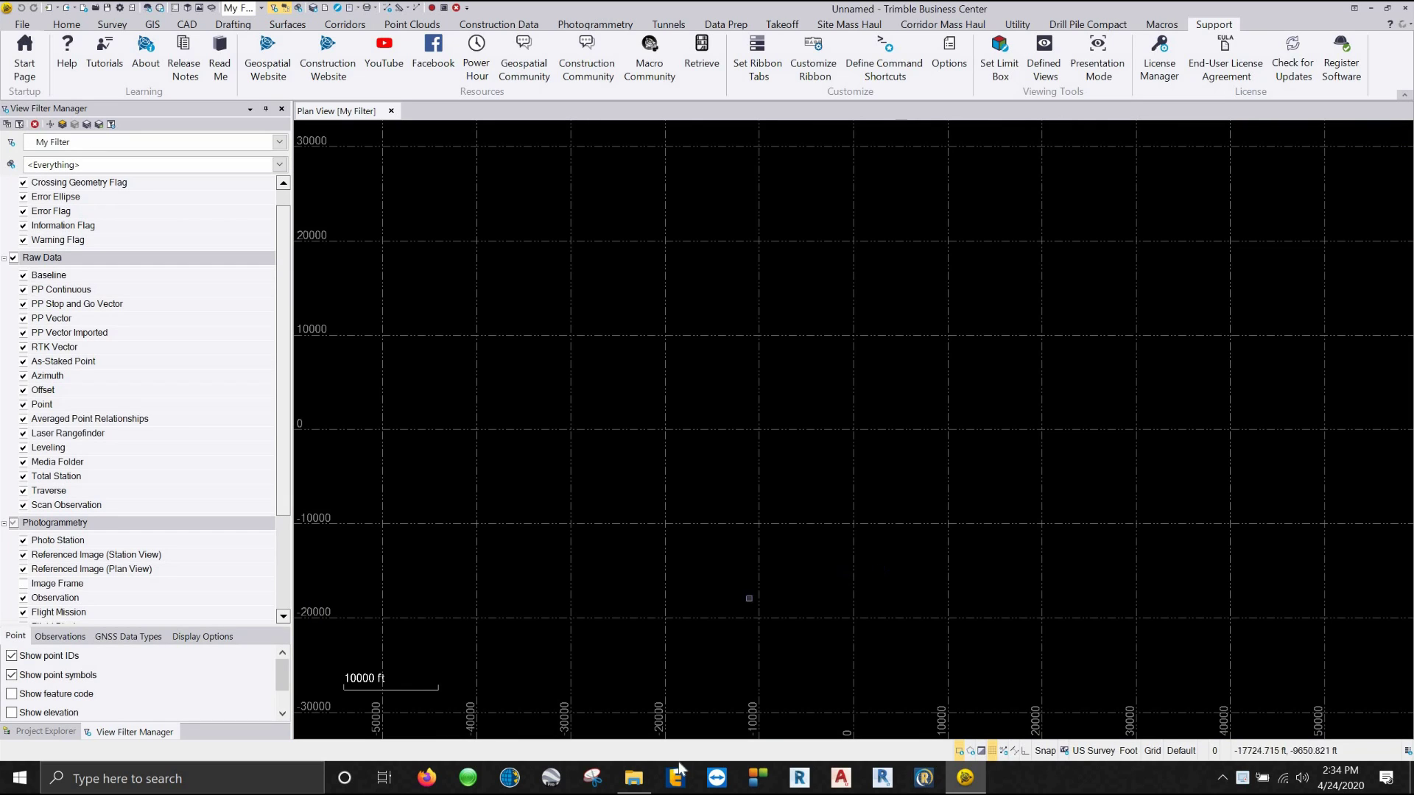
left_click(643, 787)
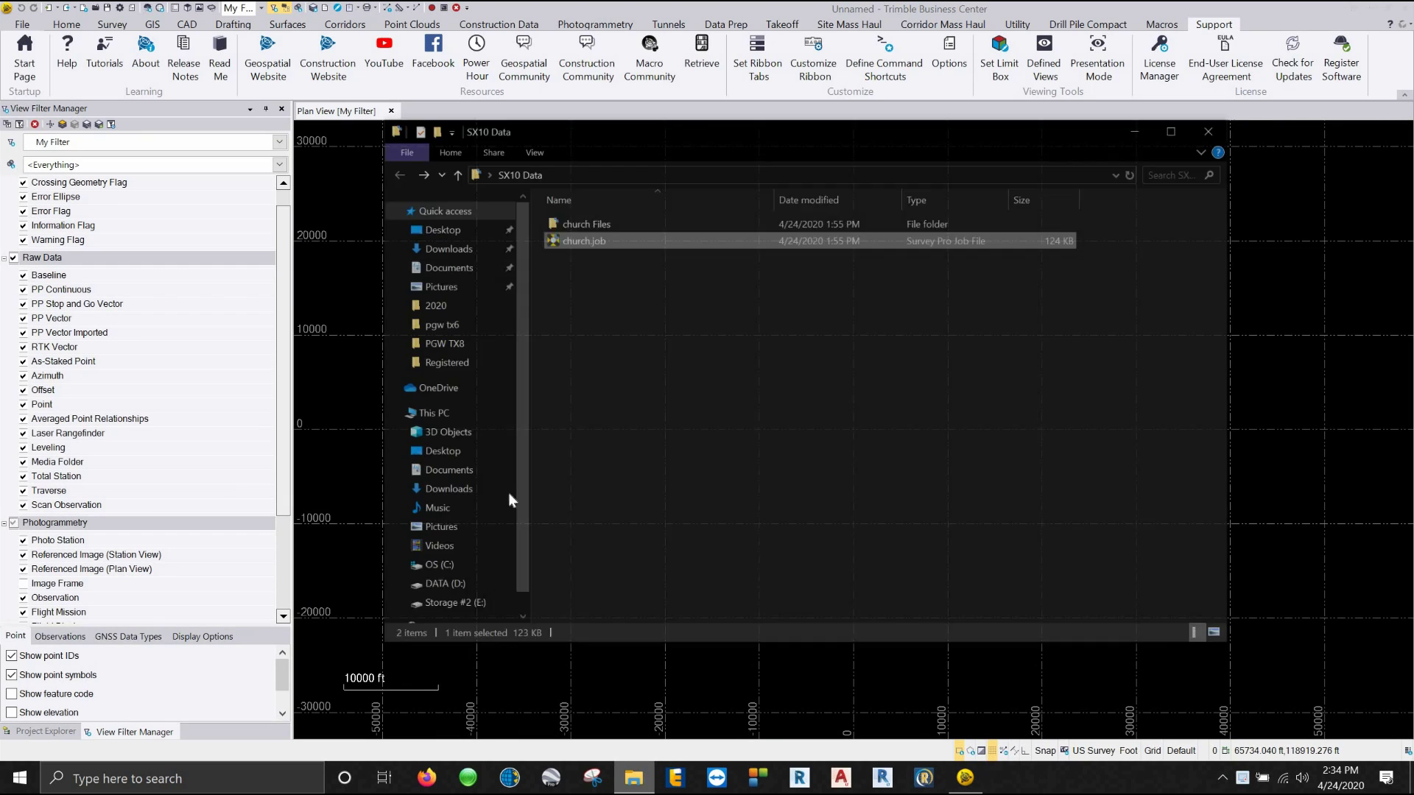
left_click_drag(655, 94, 1037, 141)
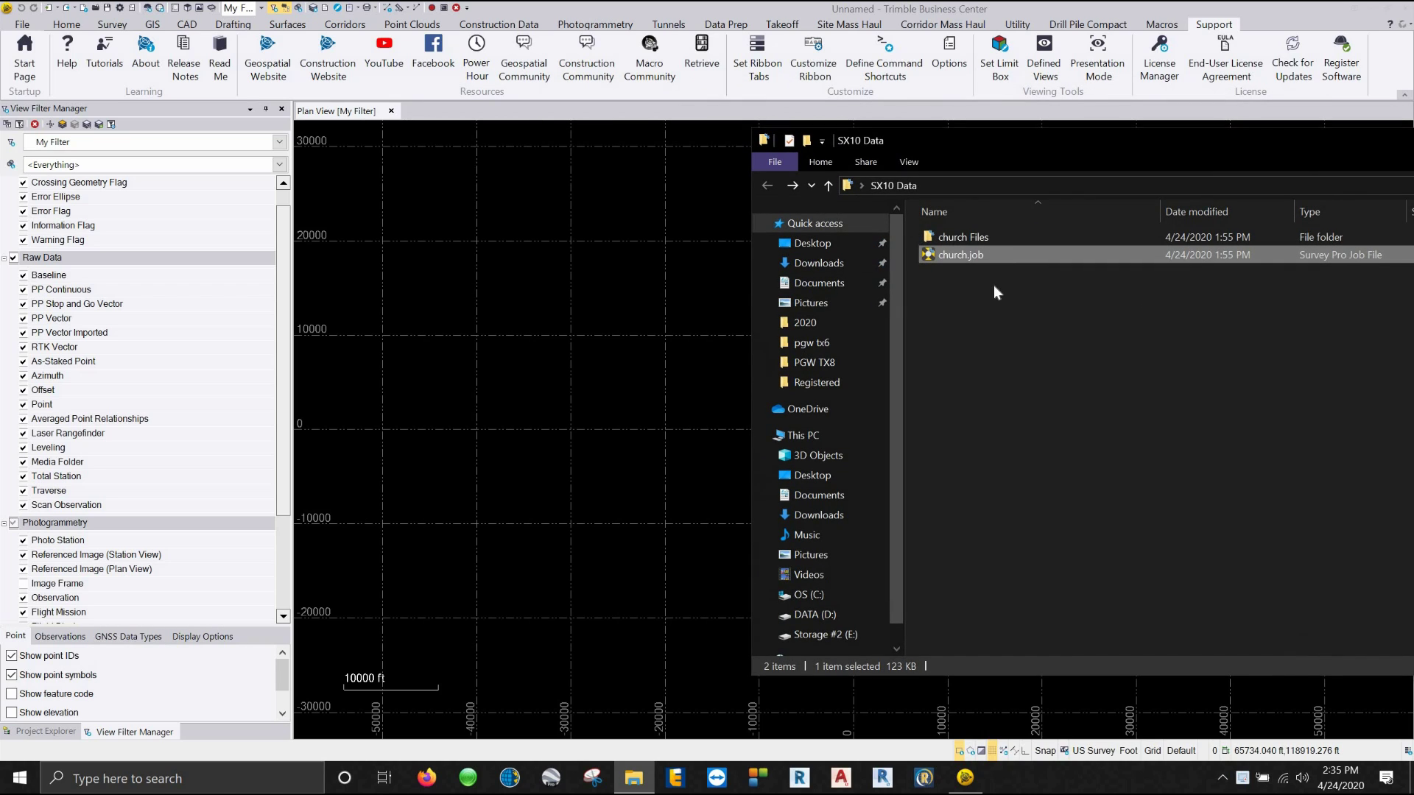
Import church.job together with the church Files folder from the SX10 Data folder into the project
left_click(1003, 327)
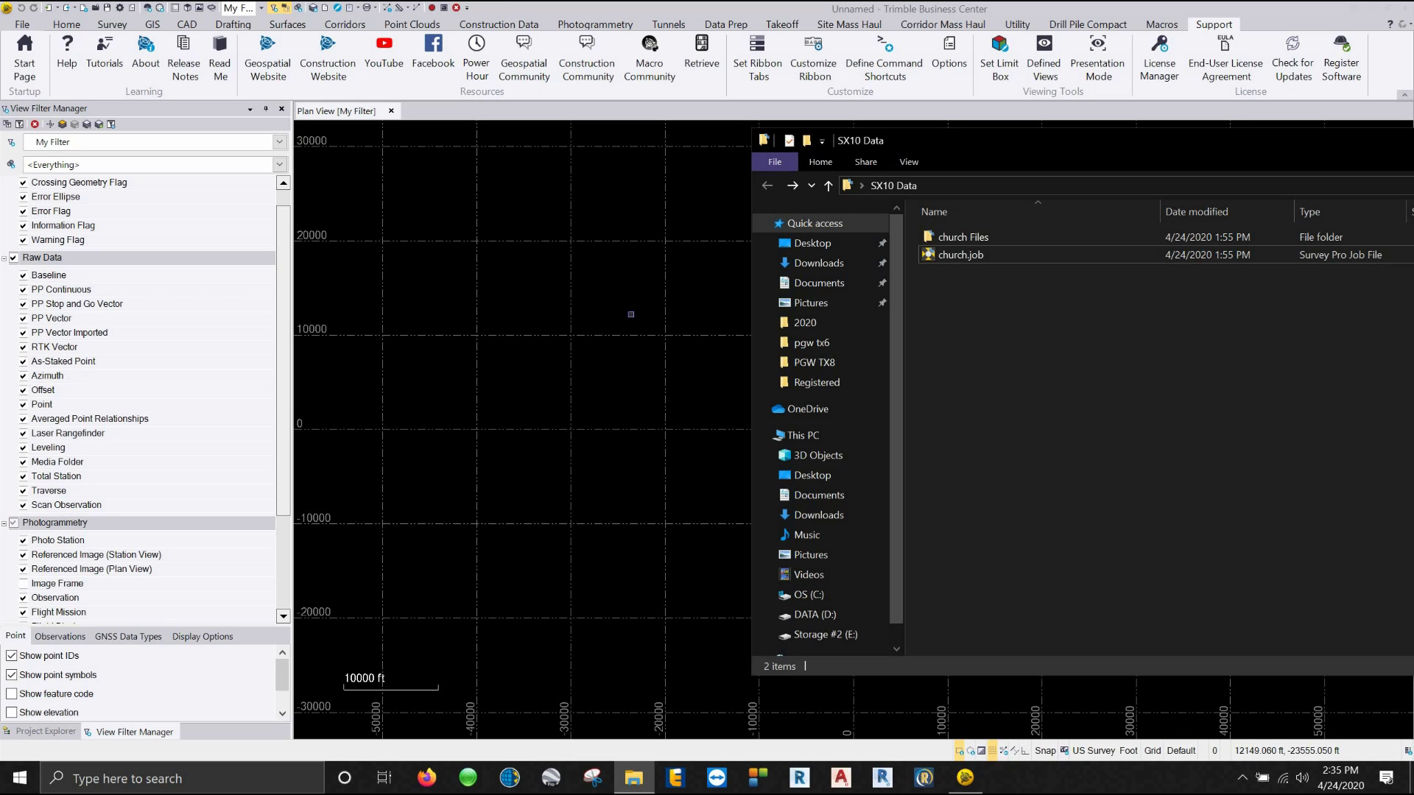
left_click(978, 239)
left_click(983, 255)
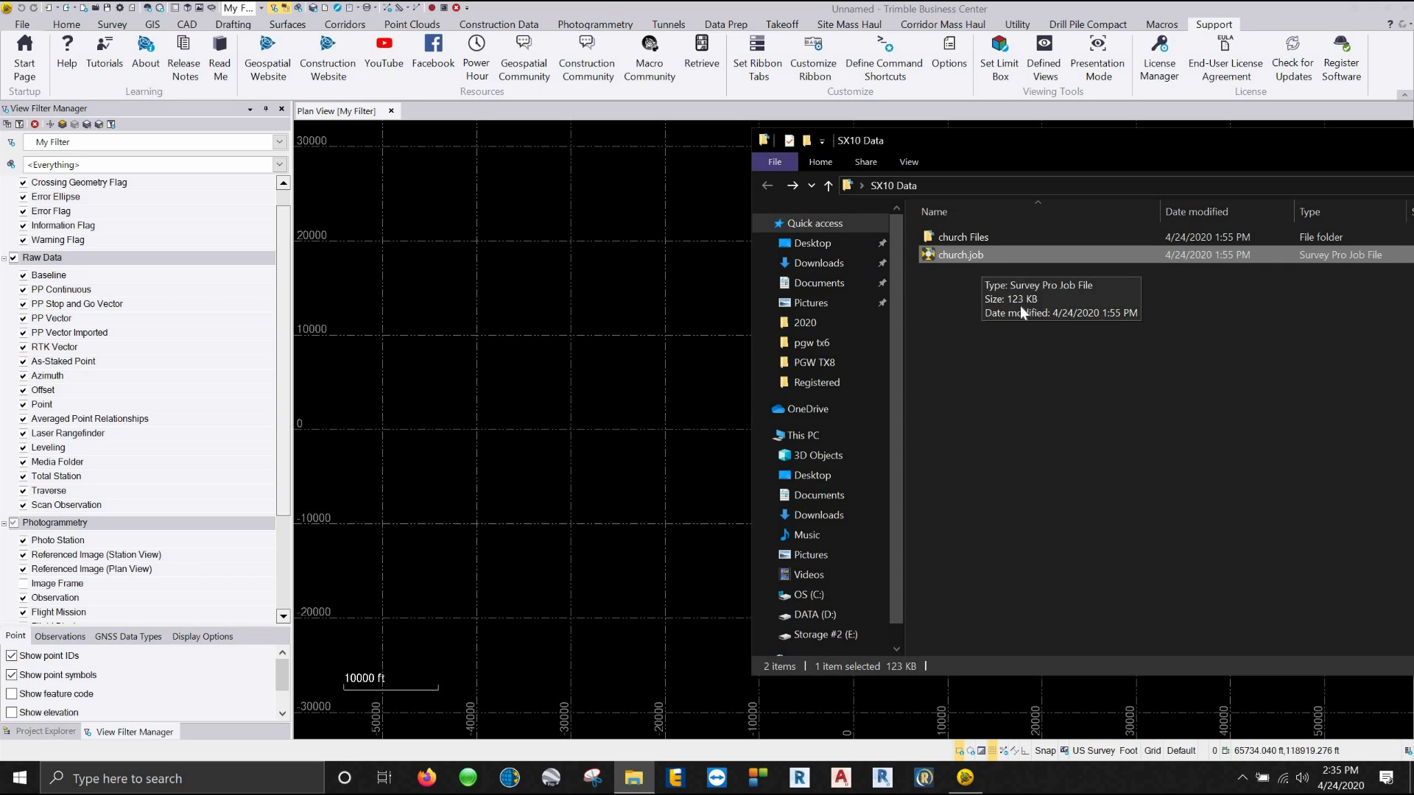
left_click(972, 236, "ctrl")
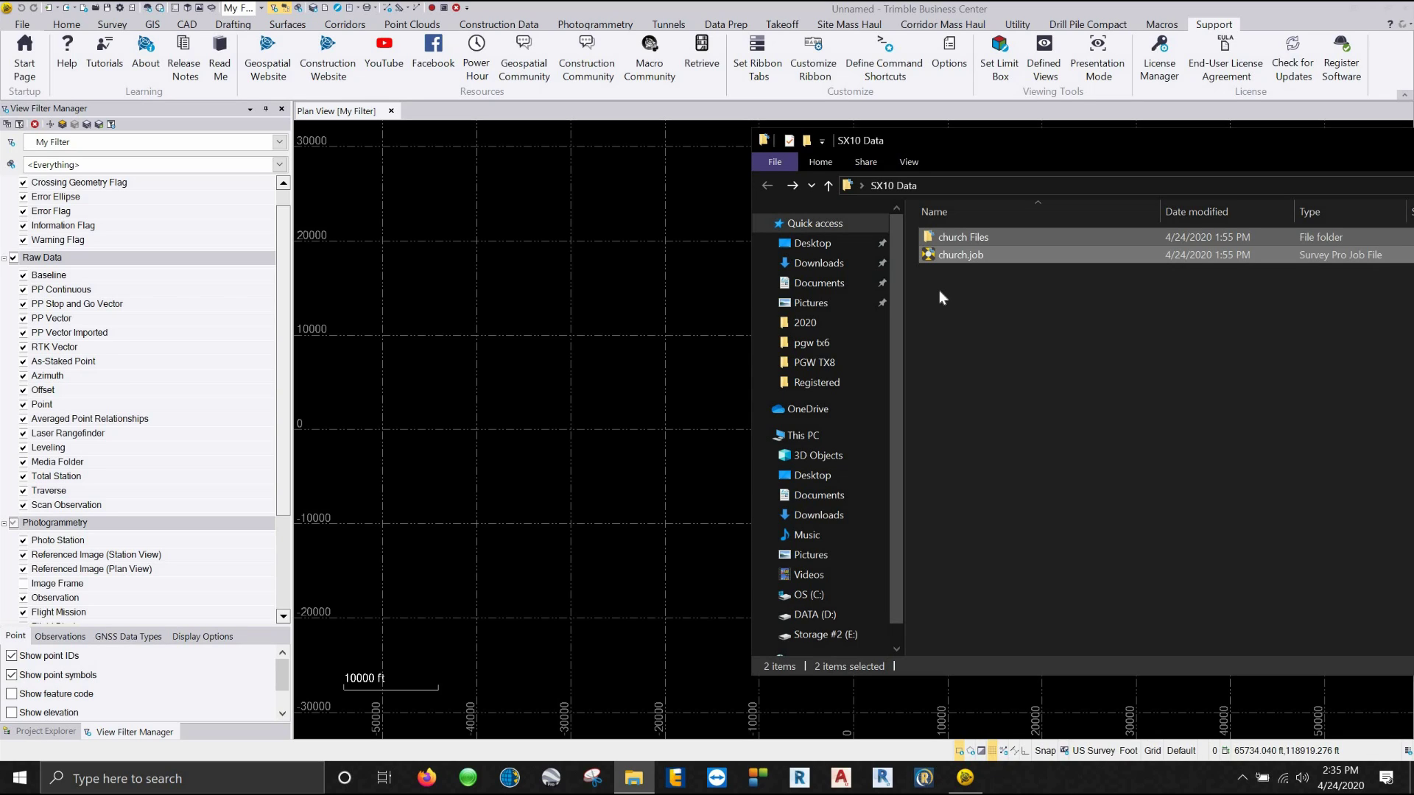
left_click(980, 294)
left_click(978, 258)
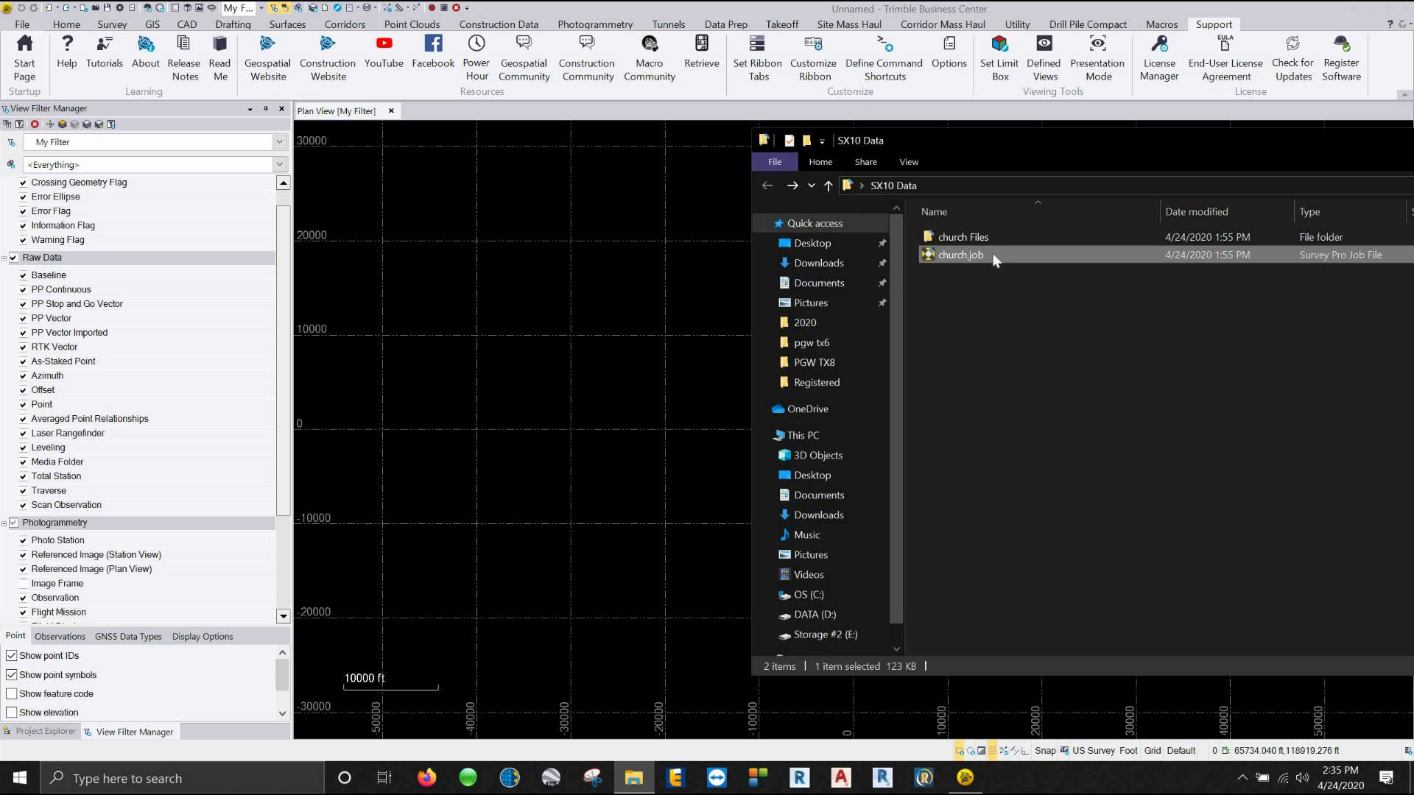
left_click_drag(880, 272, 567, 334)
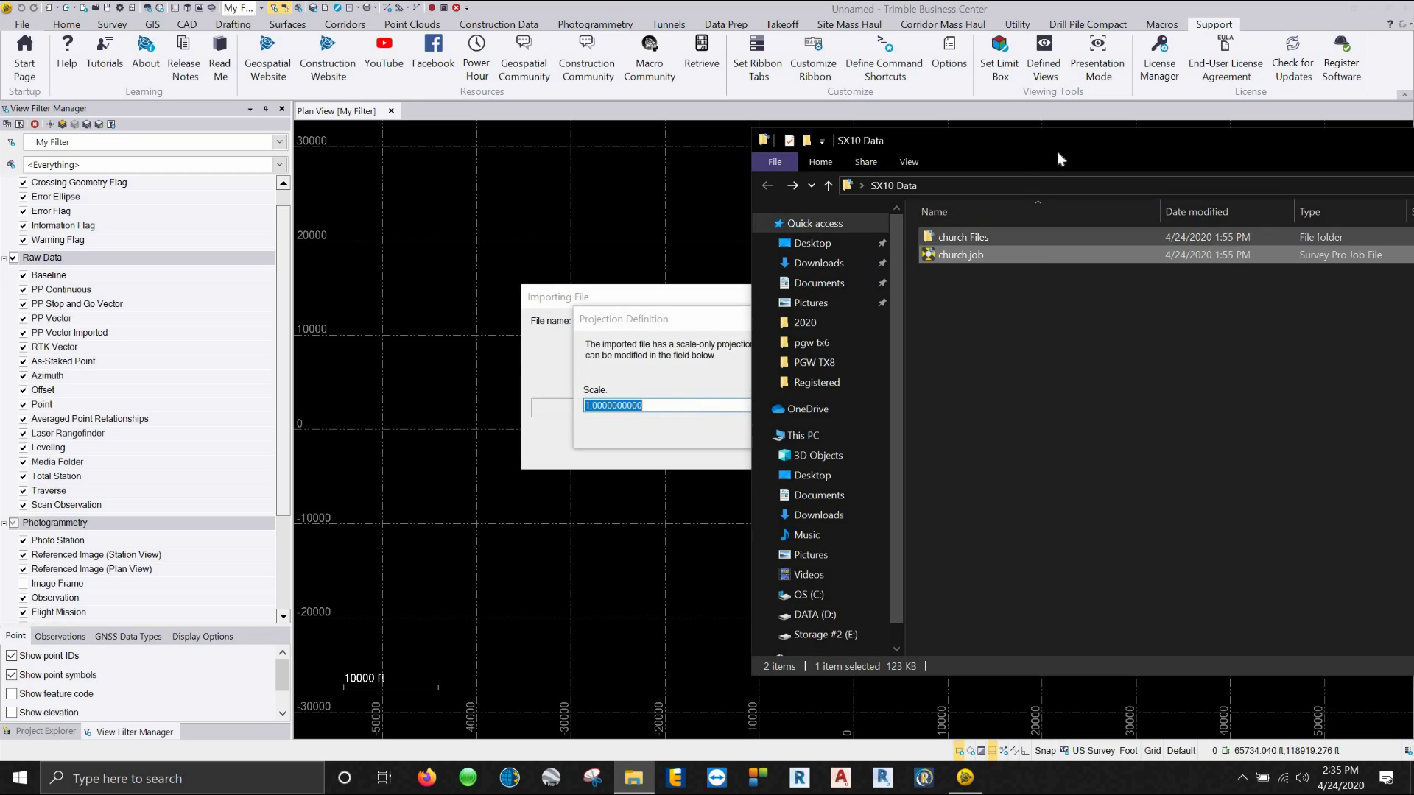
Accept the projection scale of 1.0000000000 for the imported file and decline viewing the import summary
left_click_drag(1220, 141, 896, 196)
left_click(1218, 194)
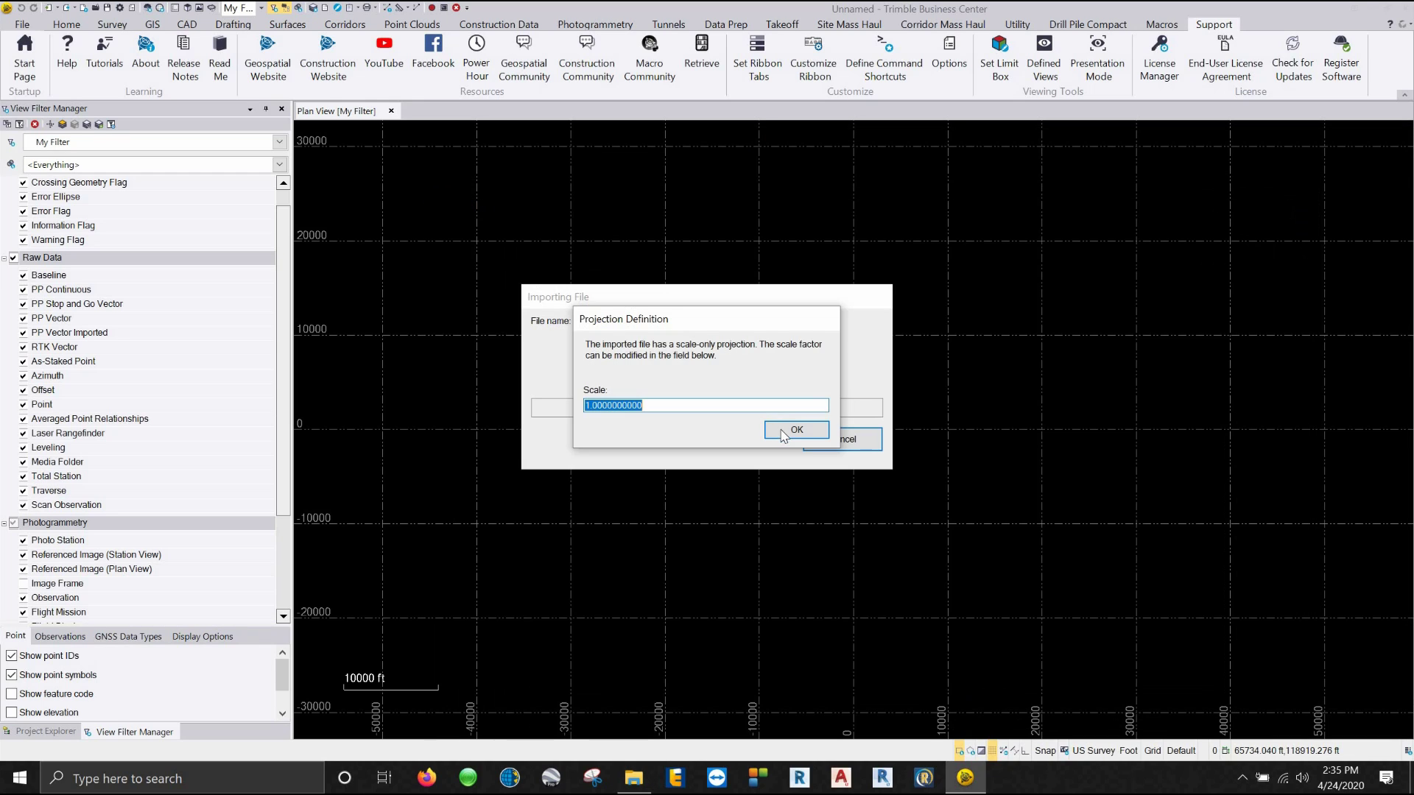
left_click(784, 432)
key("Return")
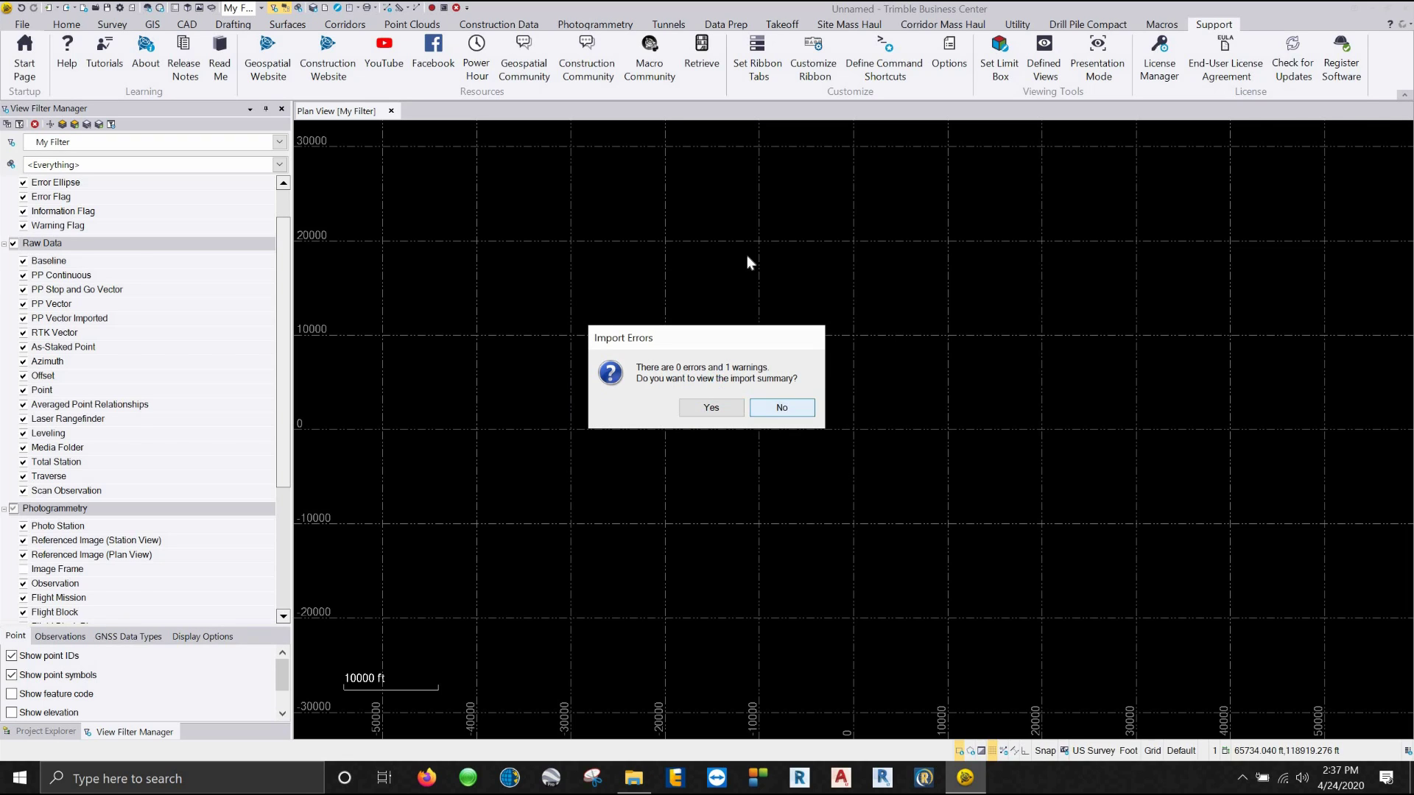
left_click(781, 407)
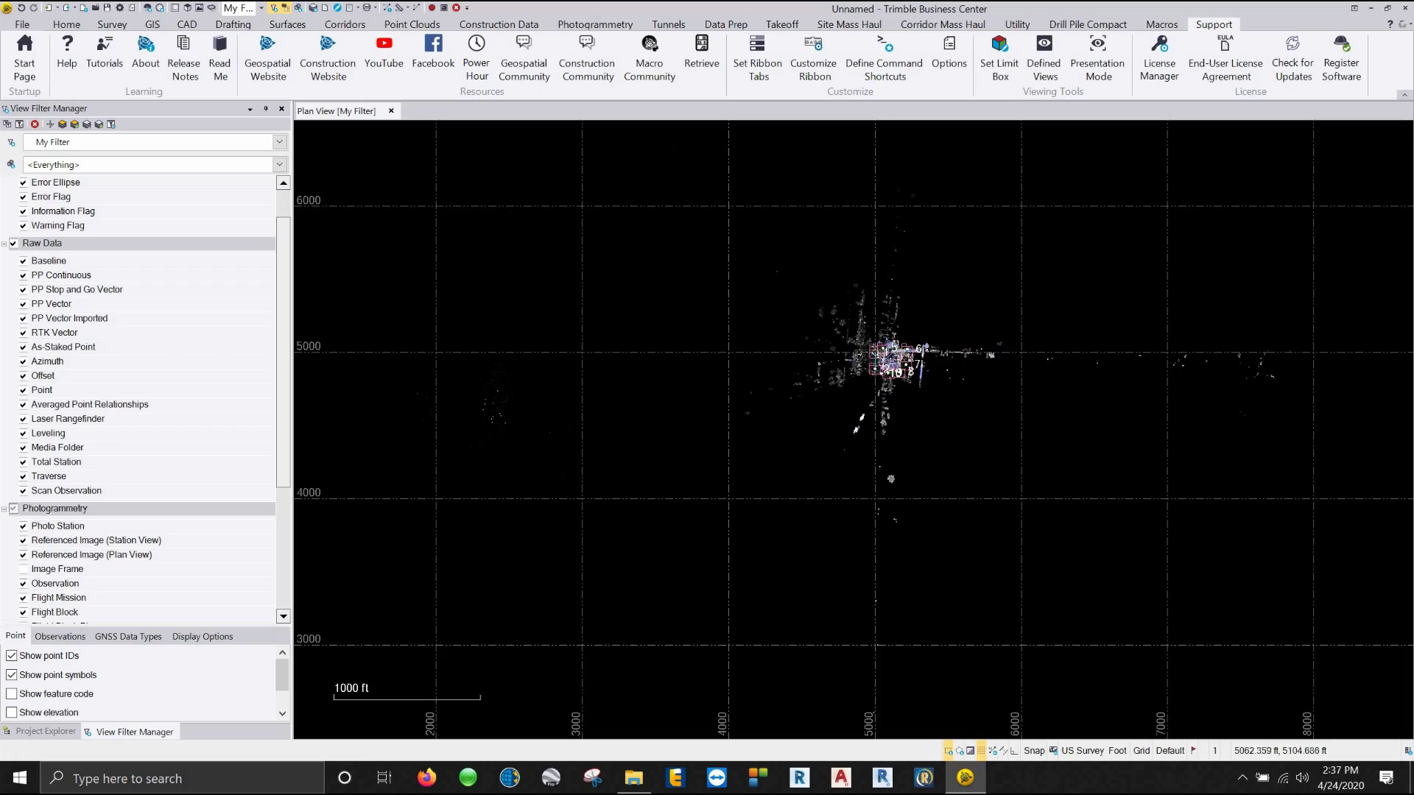
Look over the imported church scan in plan view and open a 3D view of the project
scroll(886, 352, "up", 10)
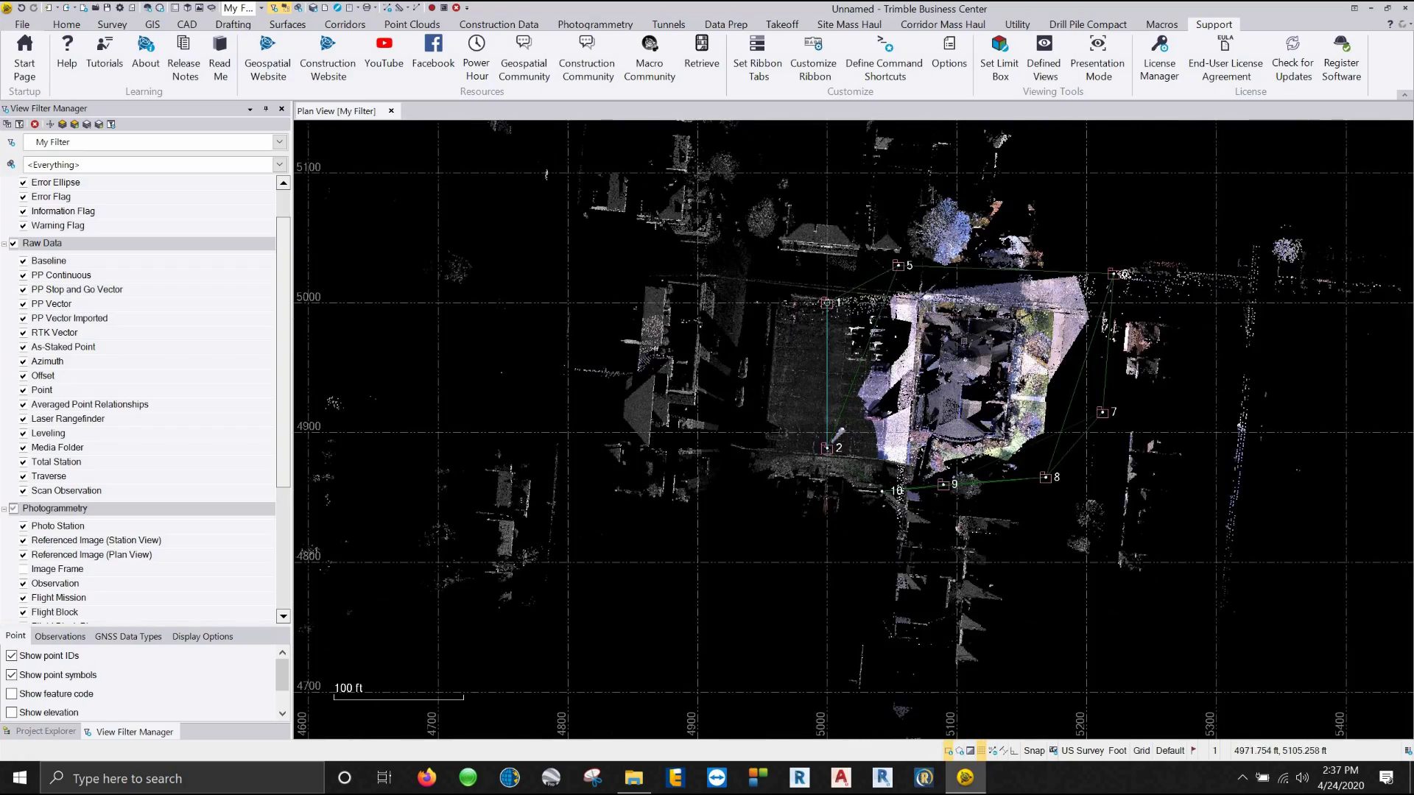
middle_click_drag(1009, 374, 882, 403)
scroll(1036, 366, "up", 2)
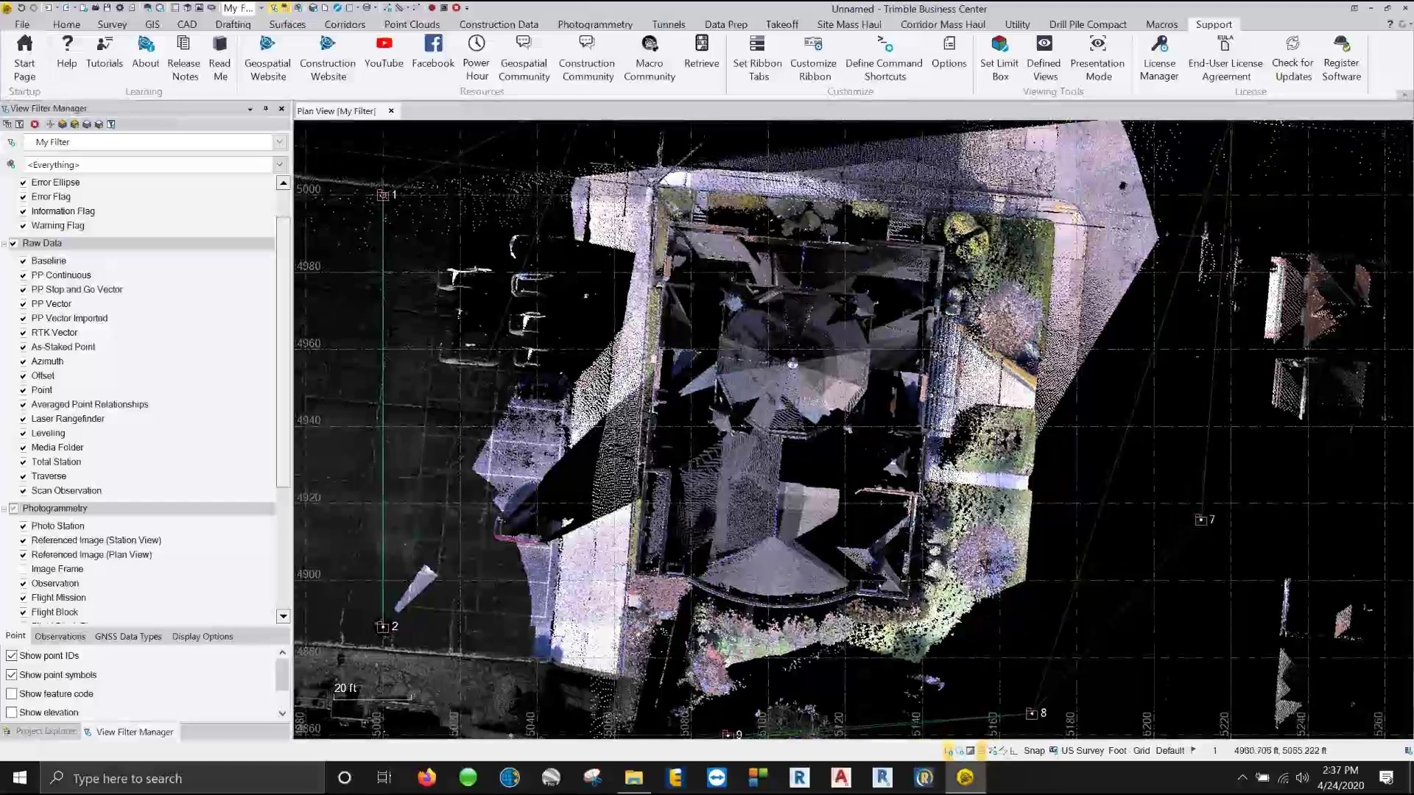
scroll(819, 484, "down", 1)
scroll(821, 501, "down", 2)
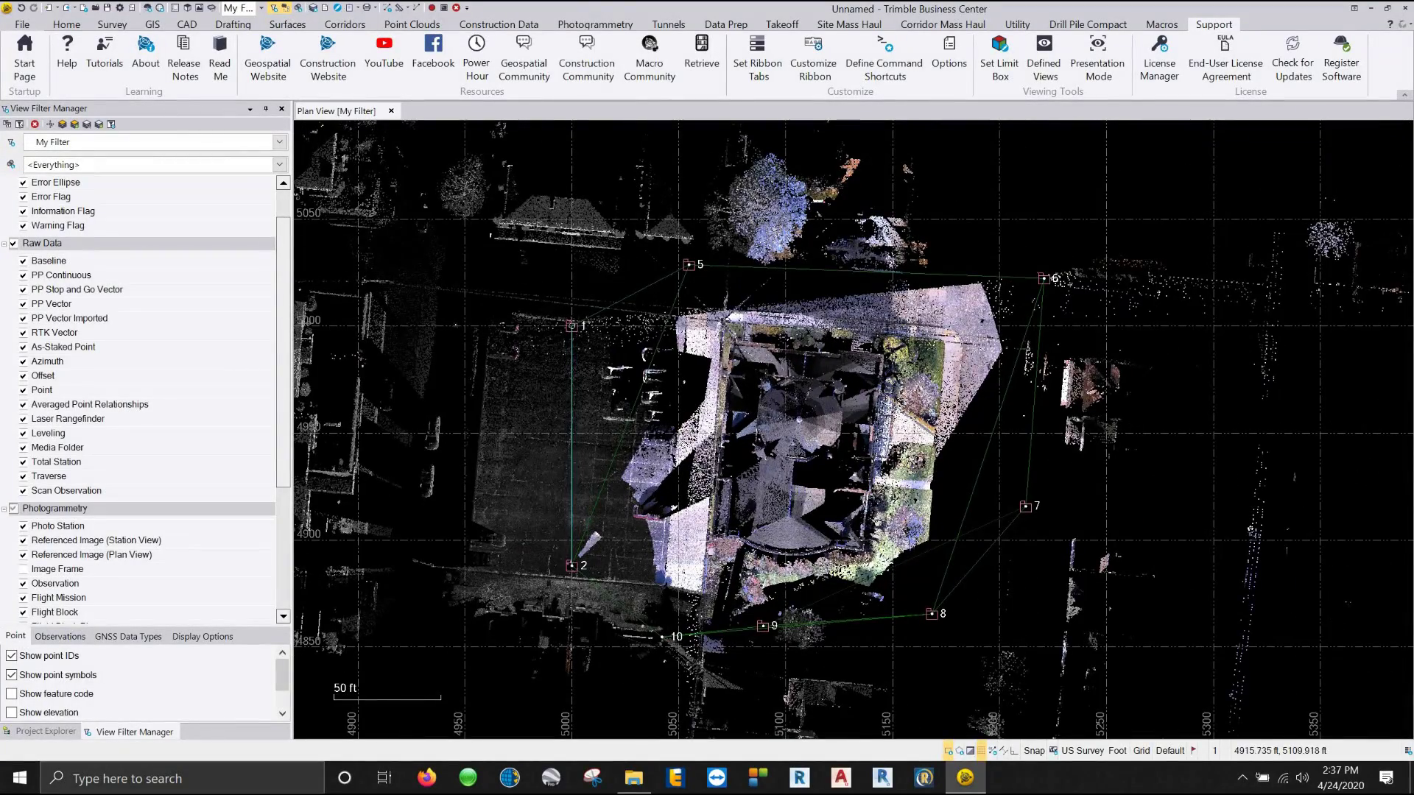
left_click(66, 24)
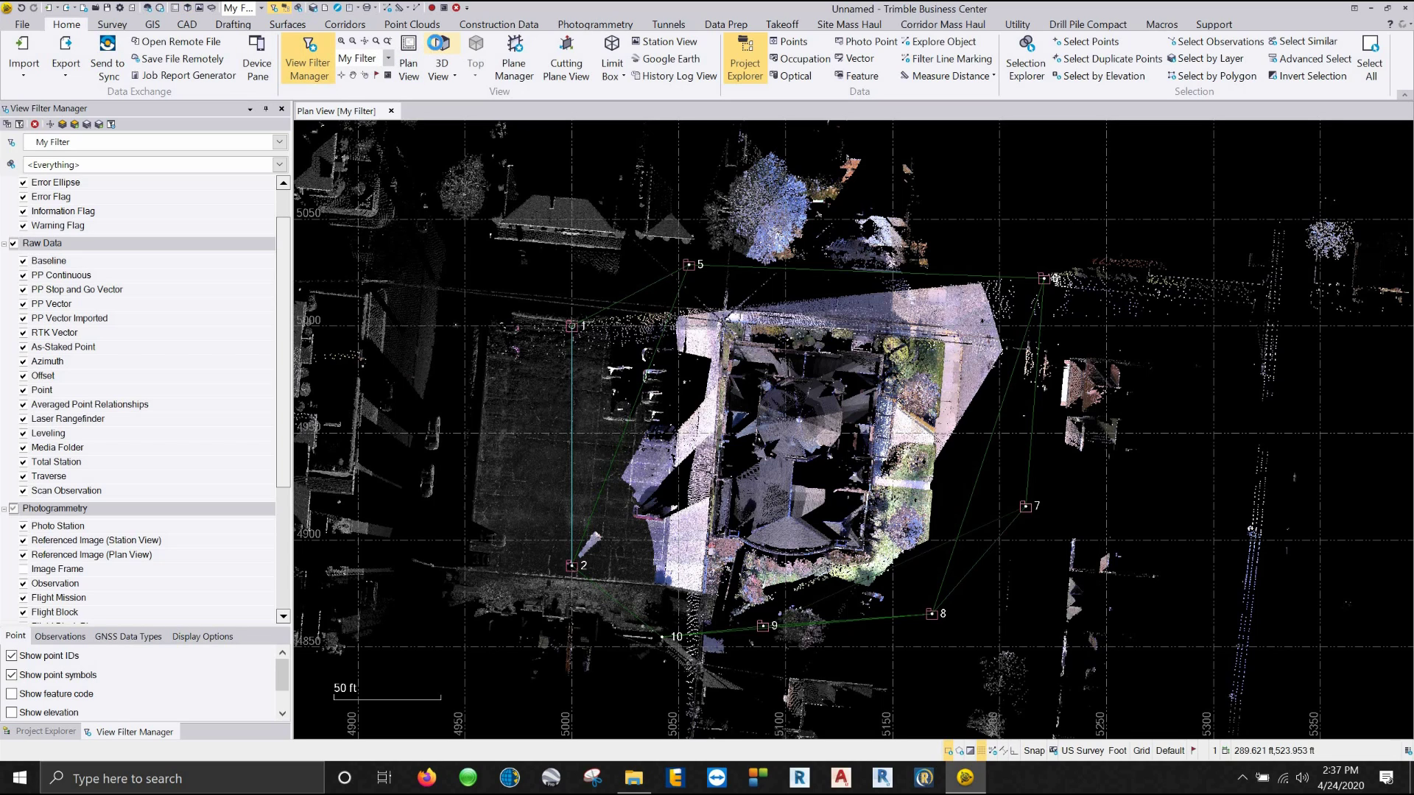
left_click(440, 65)
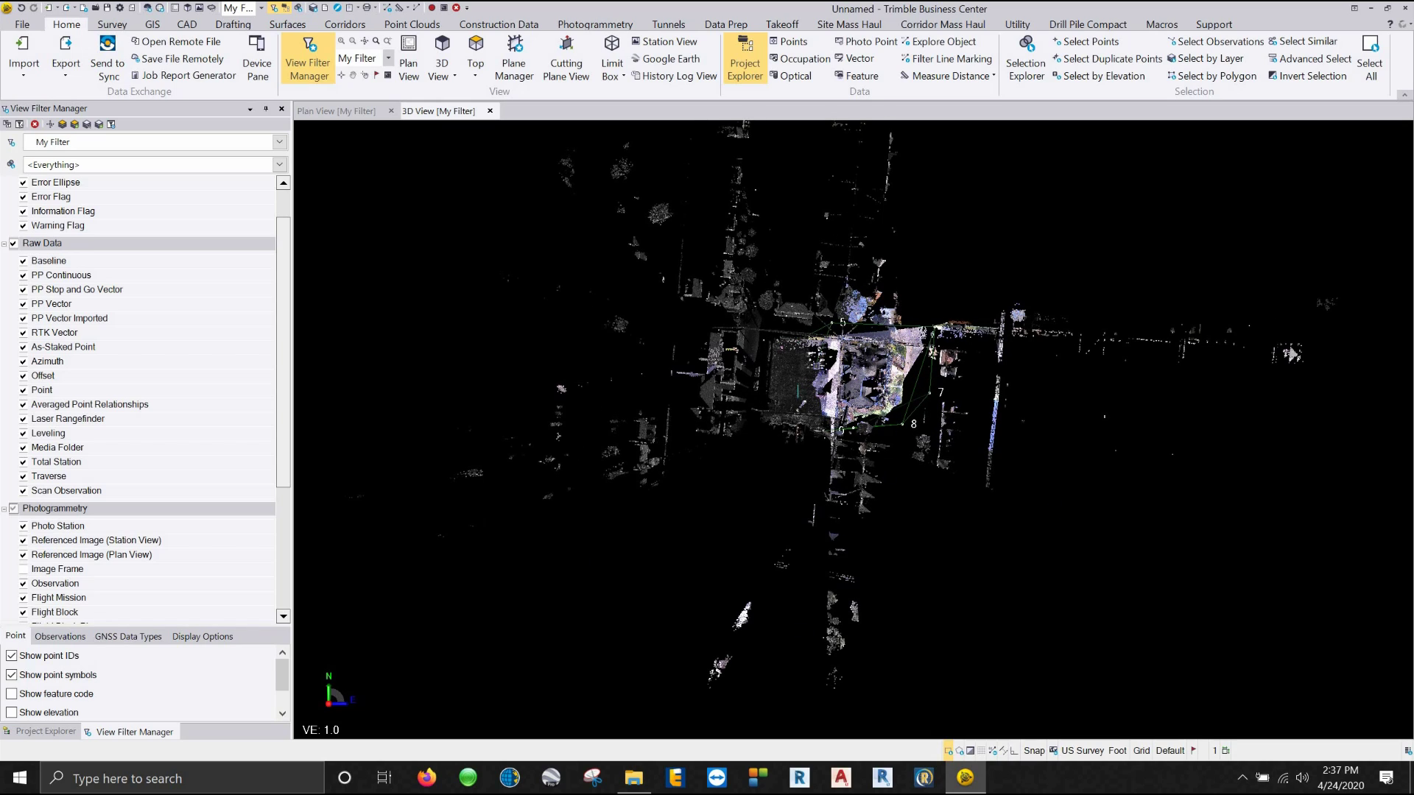
Classify the whole scan point cloud into Buildings, Ground, High vegetation, Poles and signs, and Power lines, with one new region per class
scroll(821, 368, "up", 5)
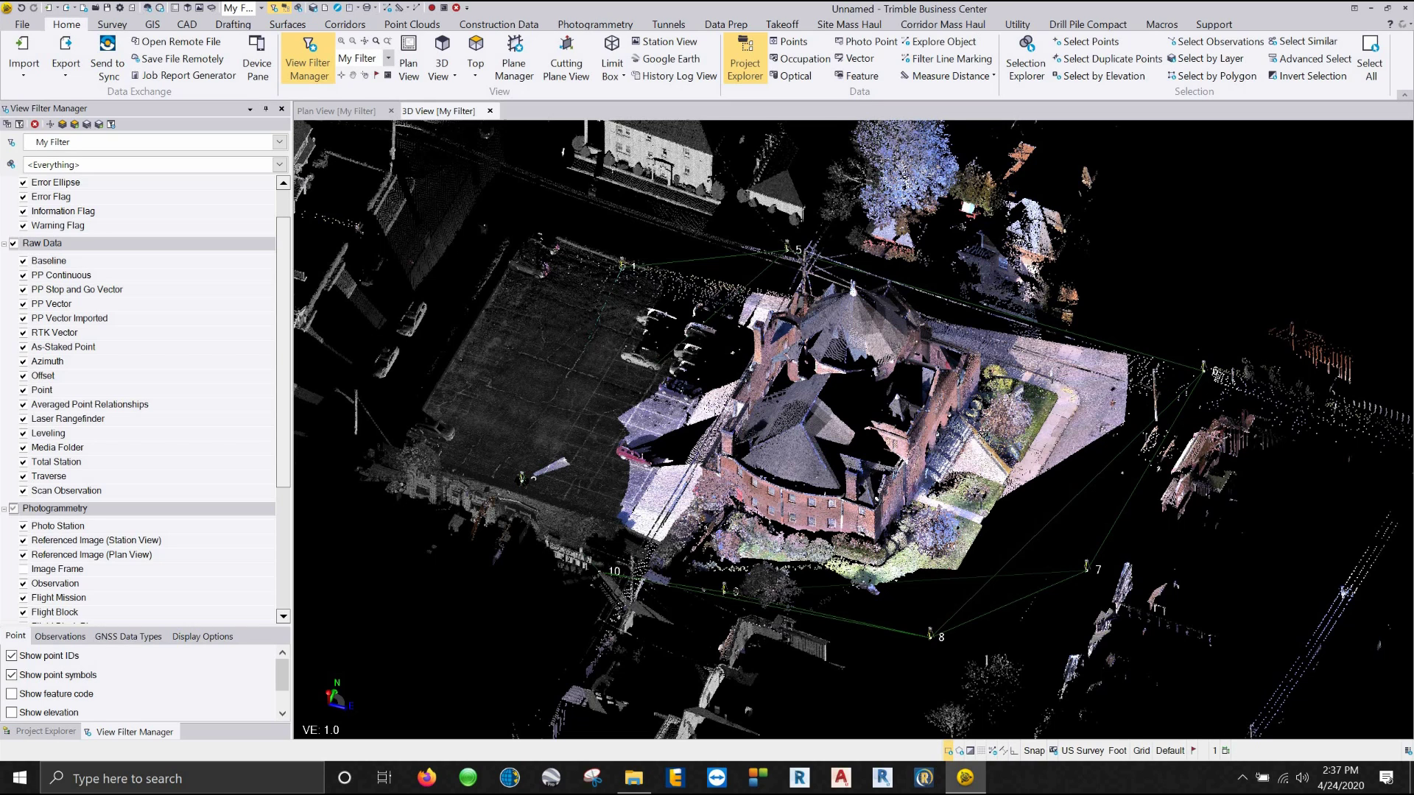
scroll(961, 341, "down", 1)
scroll(961, 341, "down", 1)
middle_click_drag(919, 380, 825, 398)
left_click(919, 320)
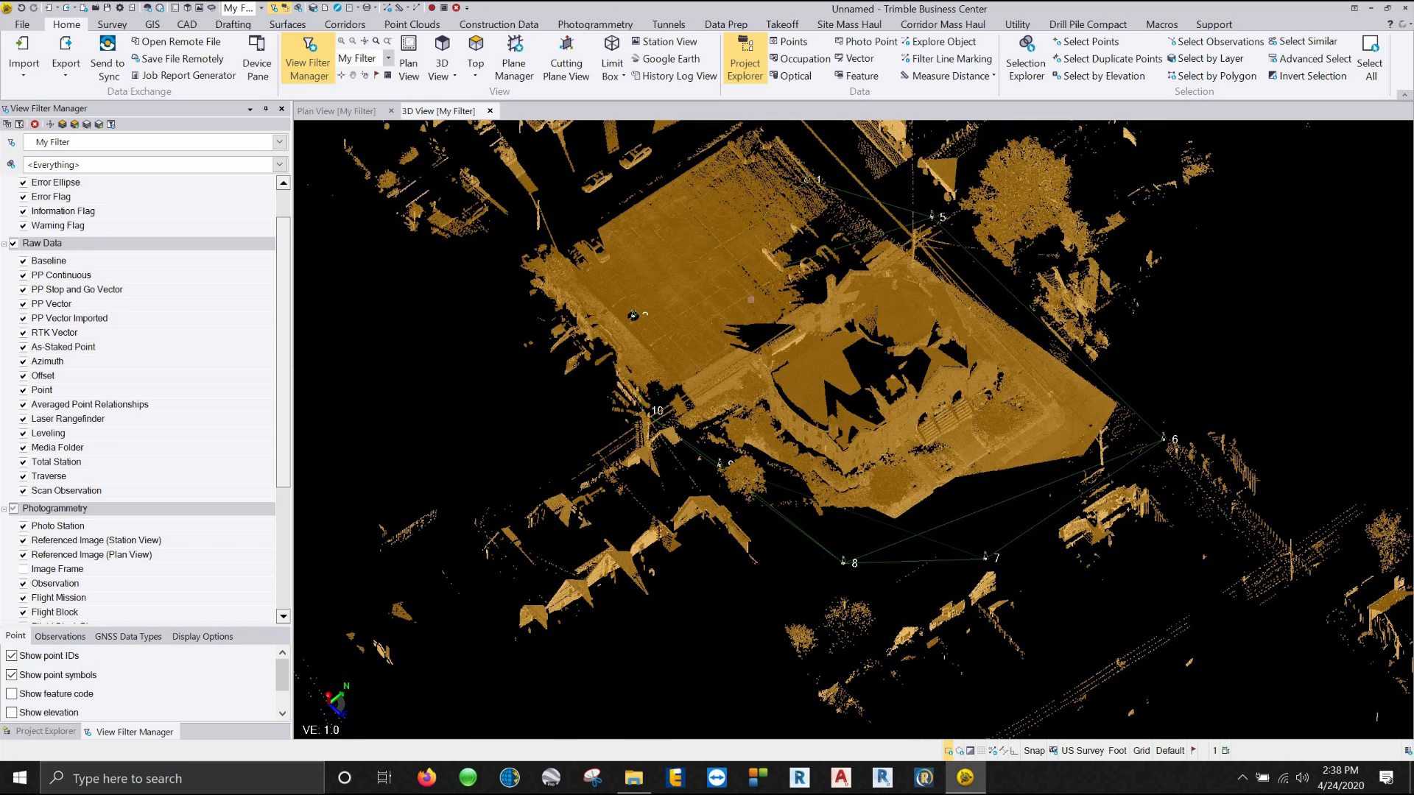
left_click(409, 26)
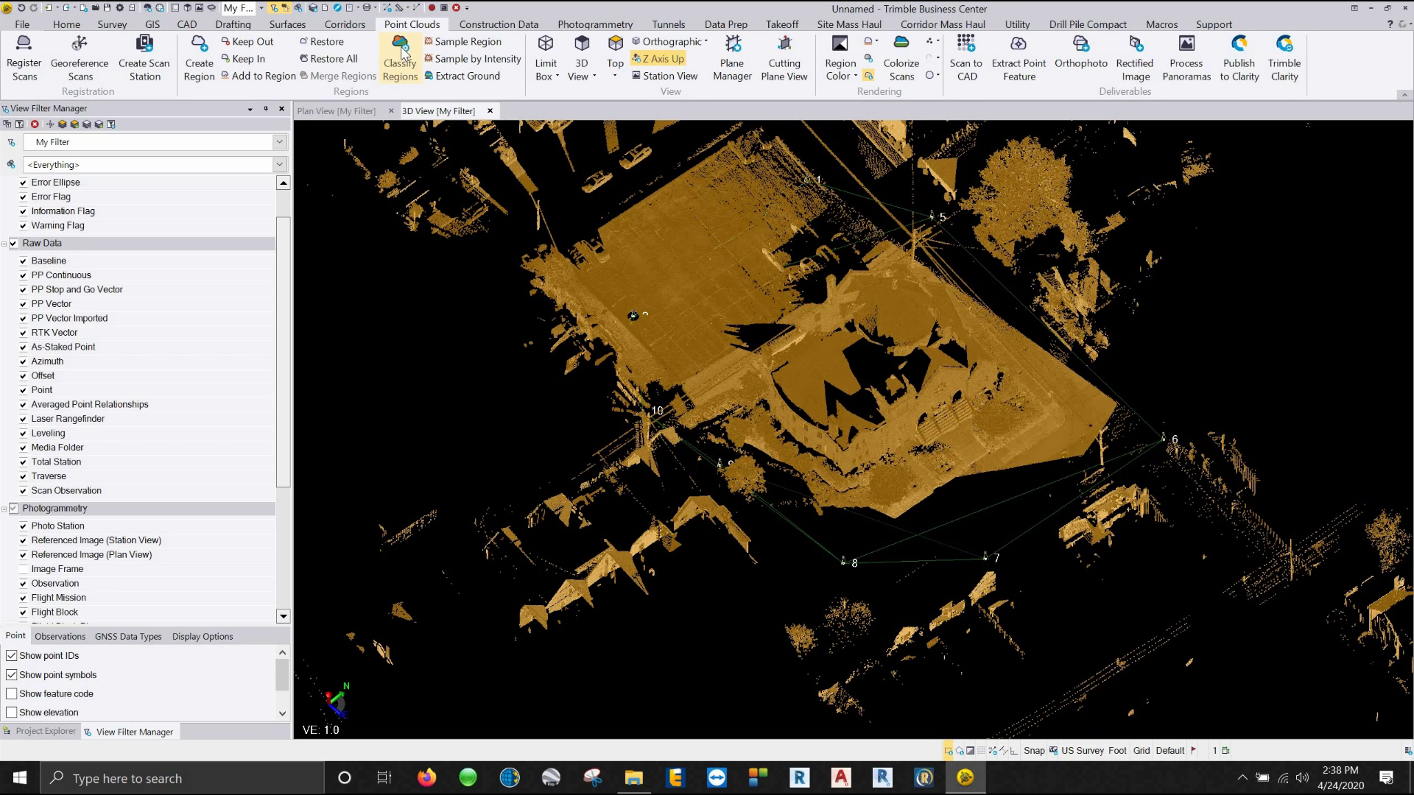
left_click(402, 53)
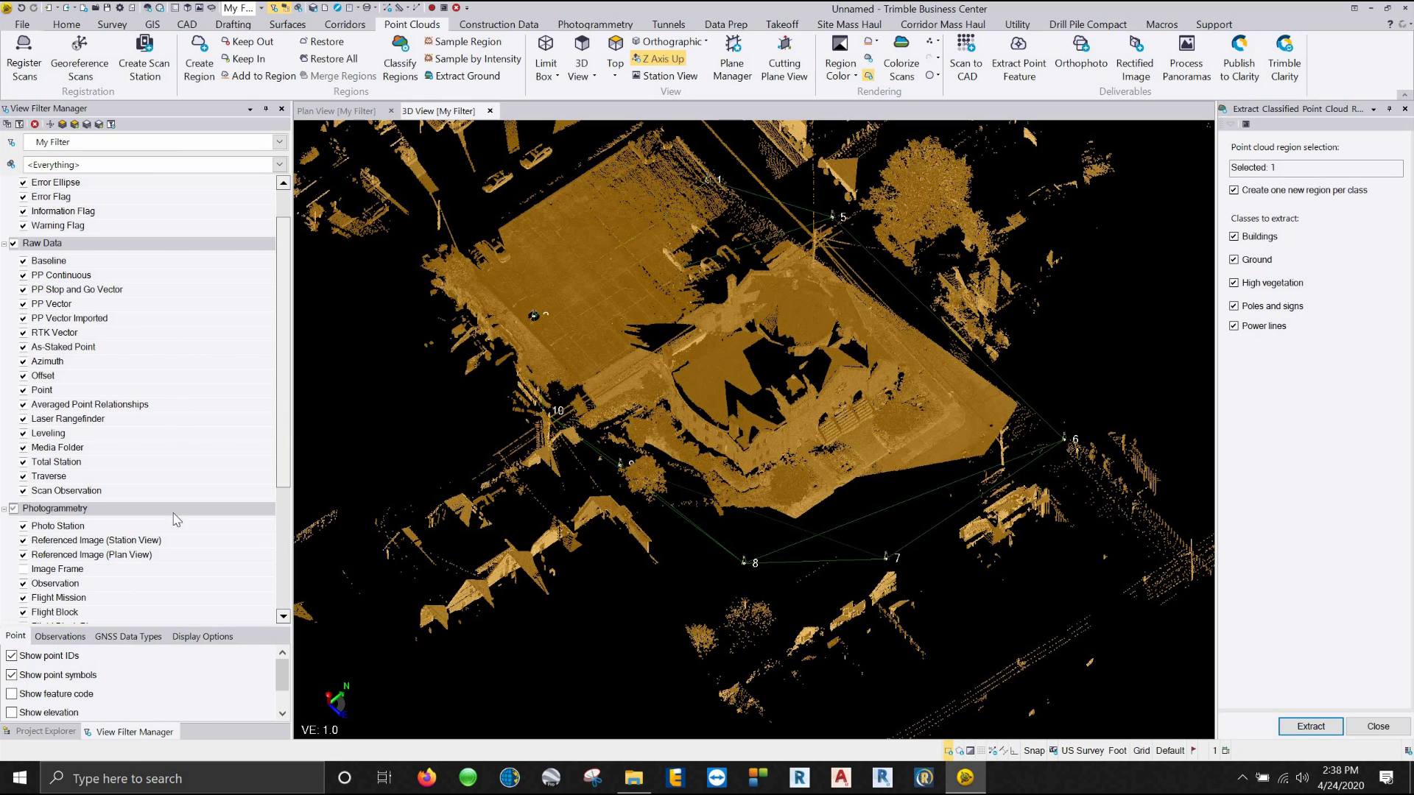
left_click(164, 365)
scroll(163, 365, "up", 1)
scroll(162, 364, "down", 3)
scroll(167, 370, "down", 1)
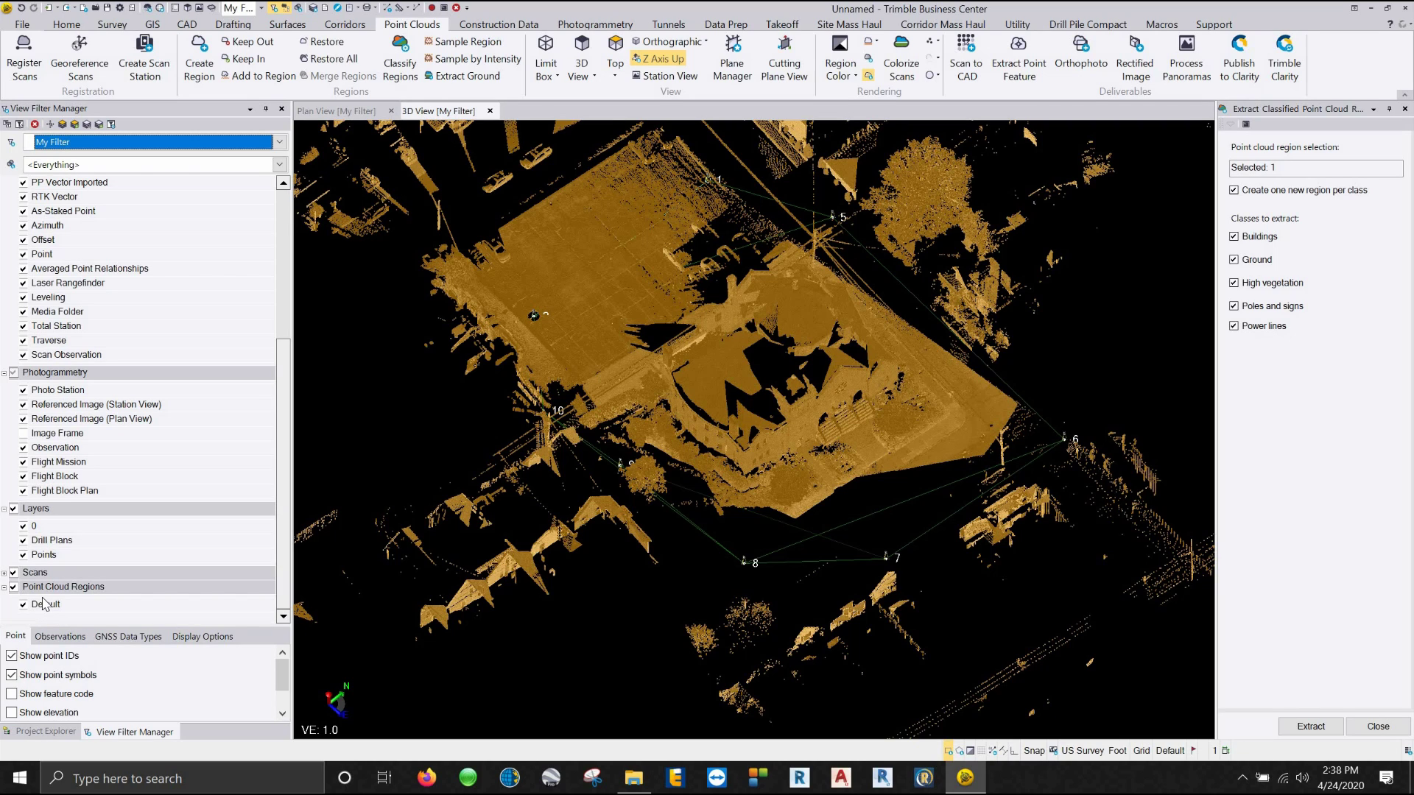
left_click(1312, 726)
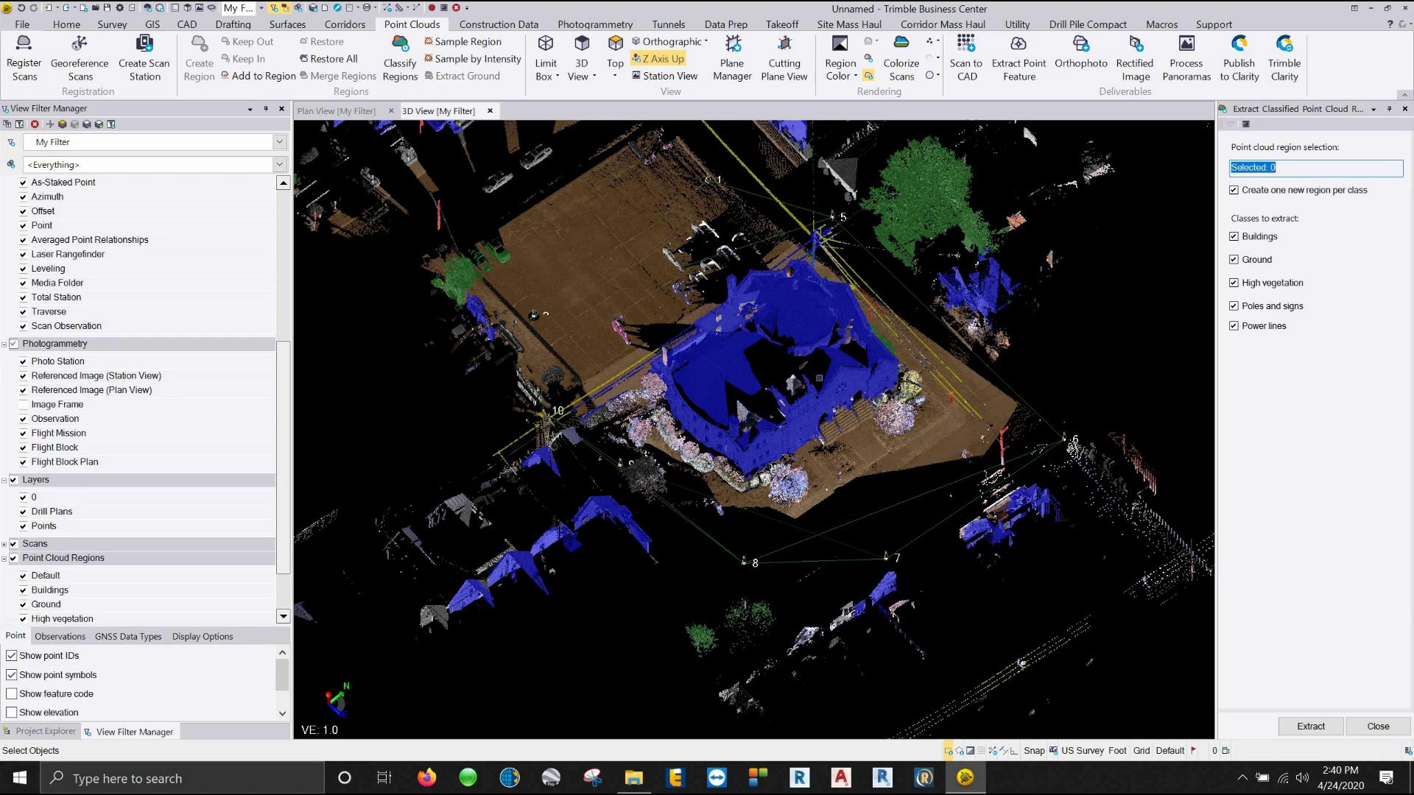
Hide the Default point cloud region in the 3D view and close the classified region extraction pane
middle_click_drag(756, 399, 616, 391)
scroll(147, 502, "down", 1)
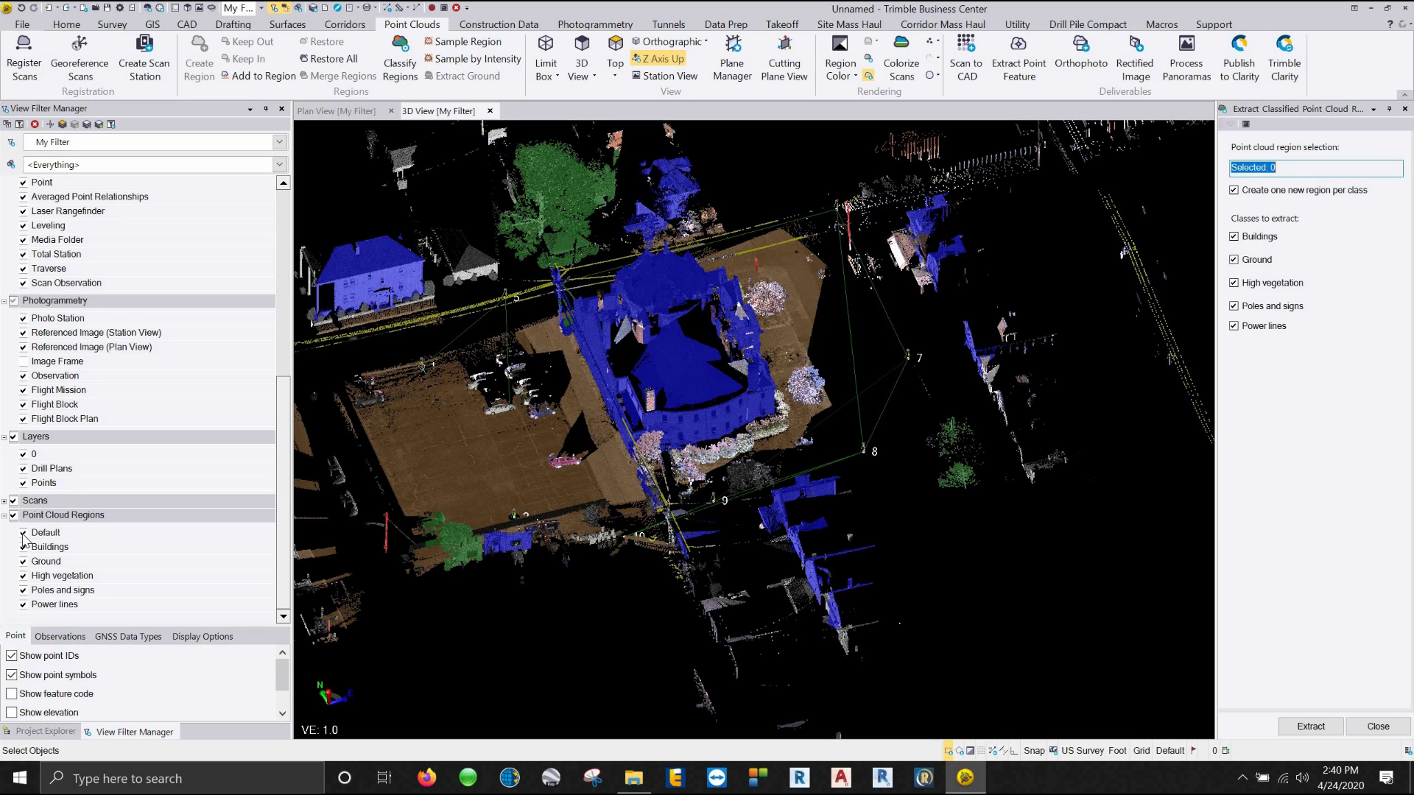
left_click(23, 533)
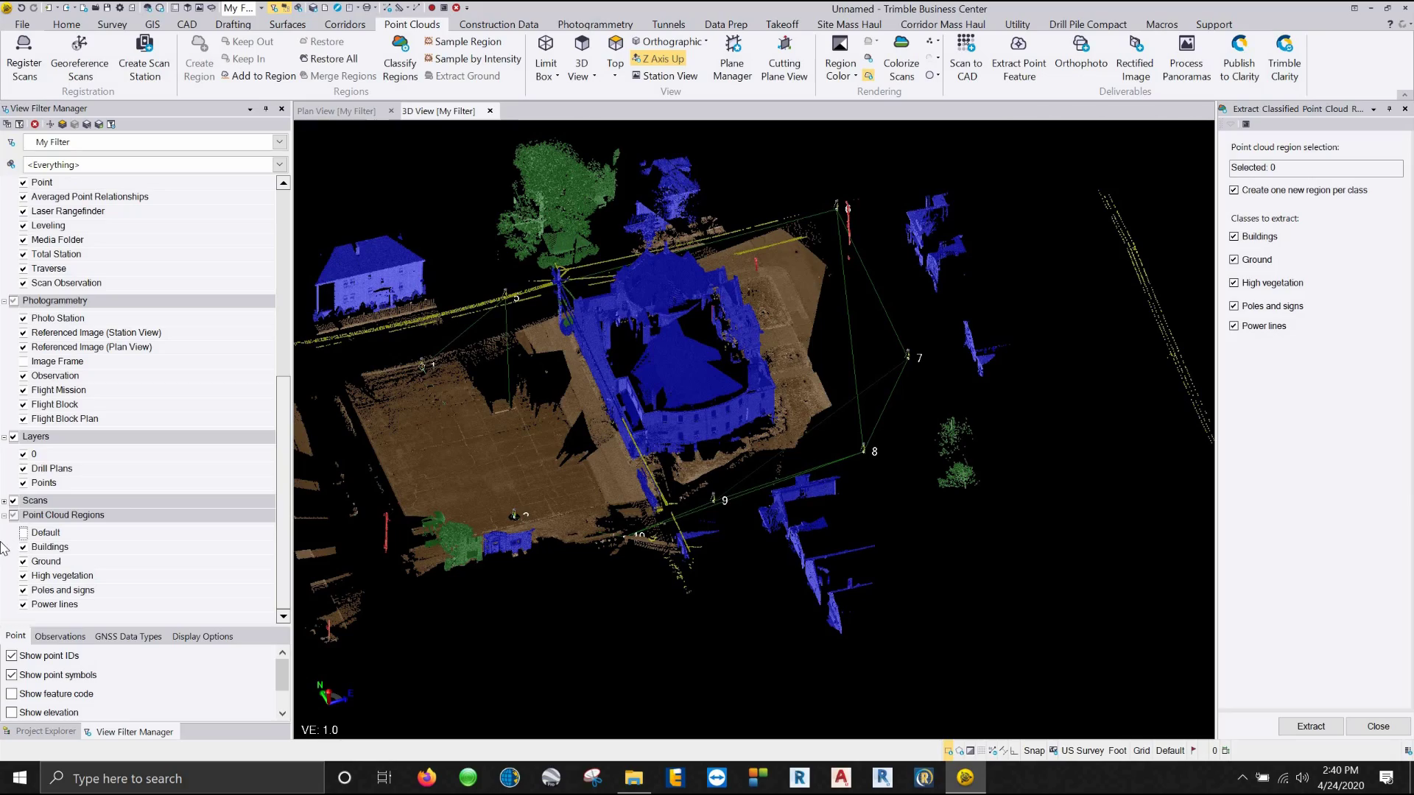
middle_click_drag(535, 408, 744, 572)
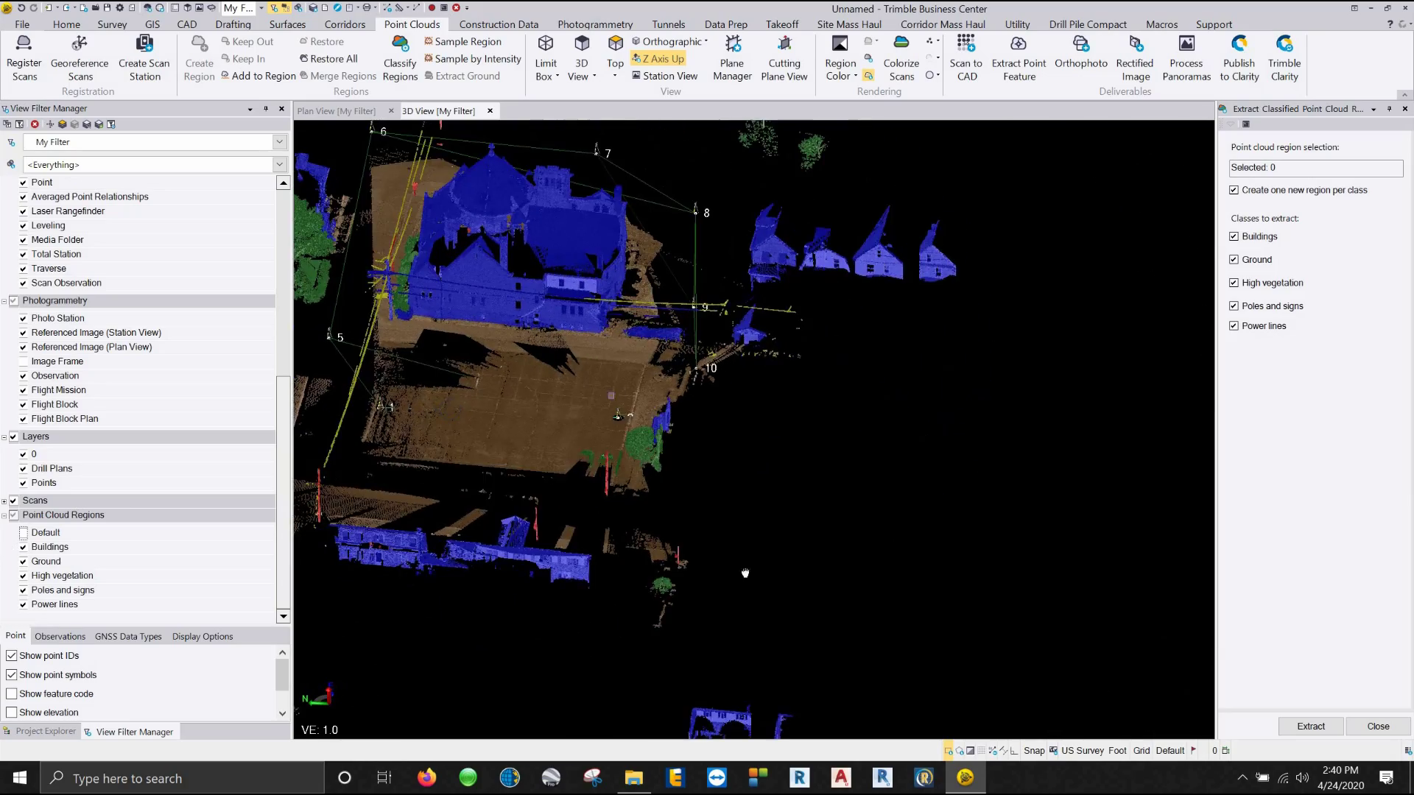
middle_click_drag(589, 368, 751, 571)
scroll(681, 486, "up", 6)
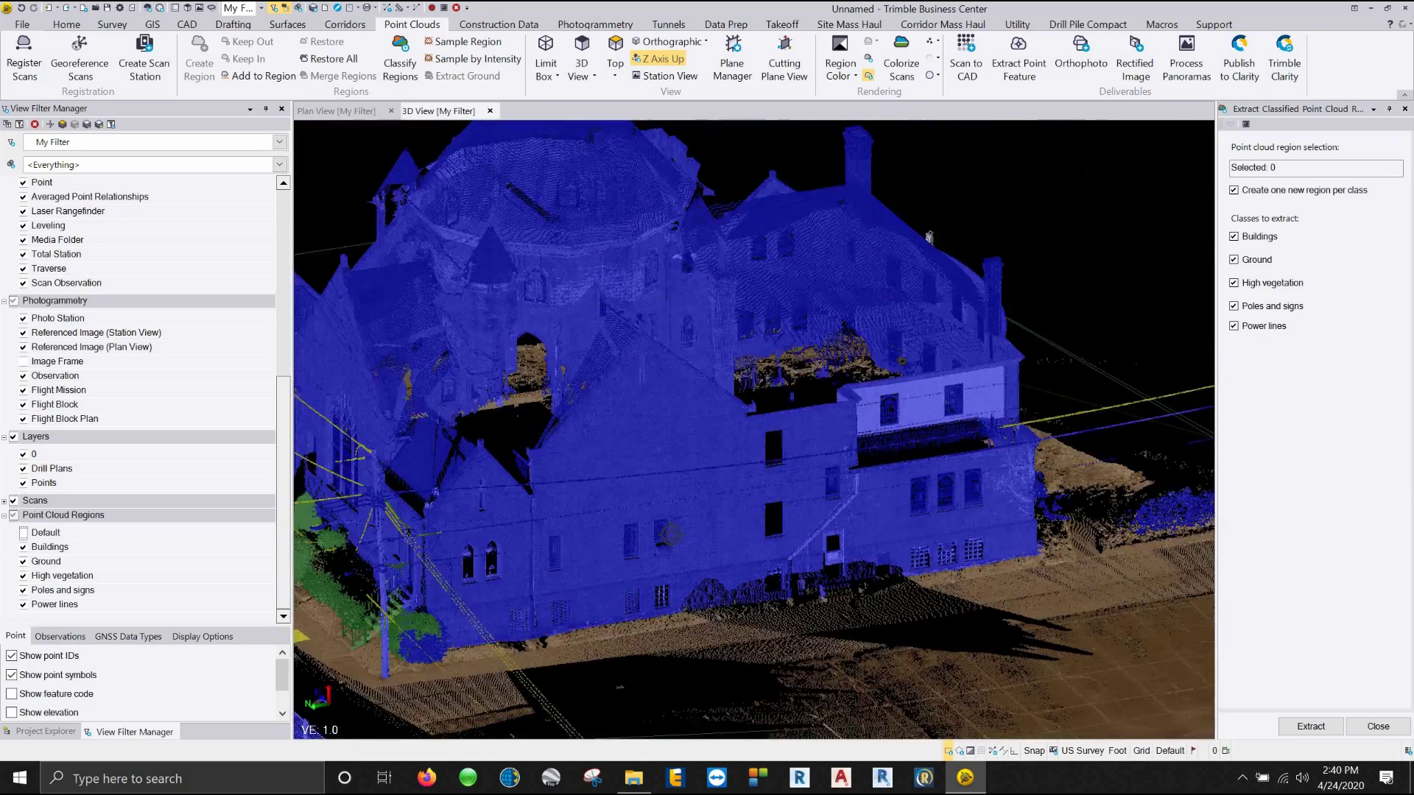
scroll(680, 486, "down", 8)
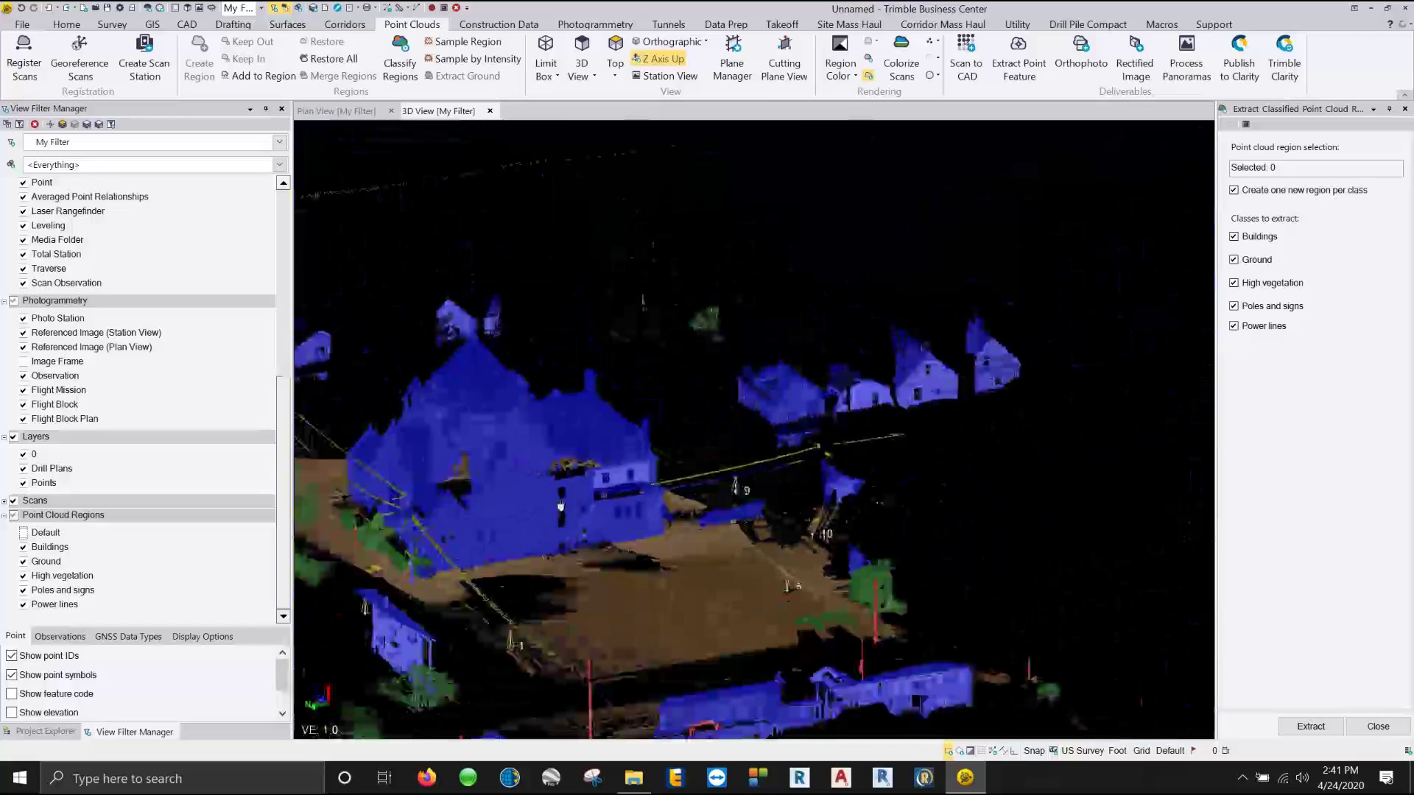
mouse_move(561, 522)
middle_mouse_down()
mouse_move(551, 495)
mouse_move(566, 506)
middle_mouse_up()
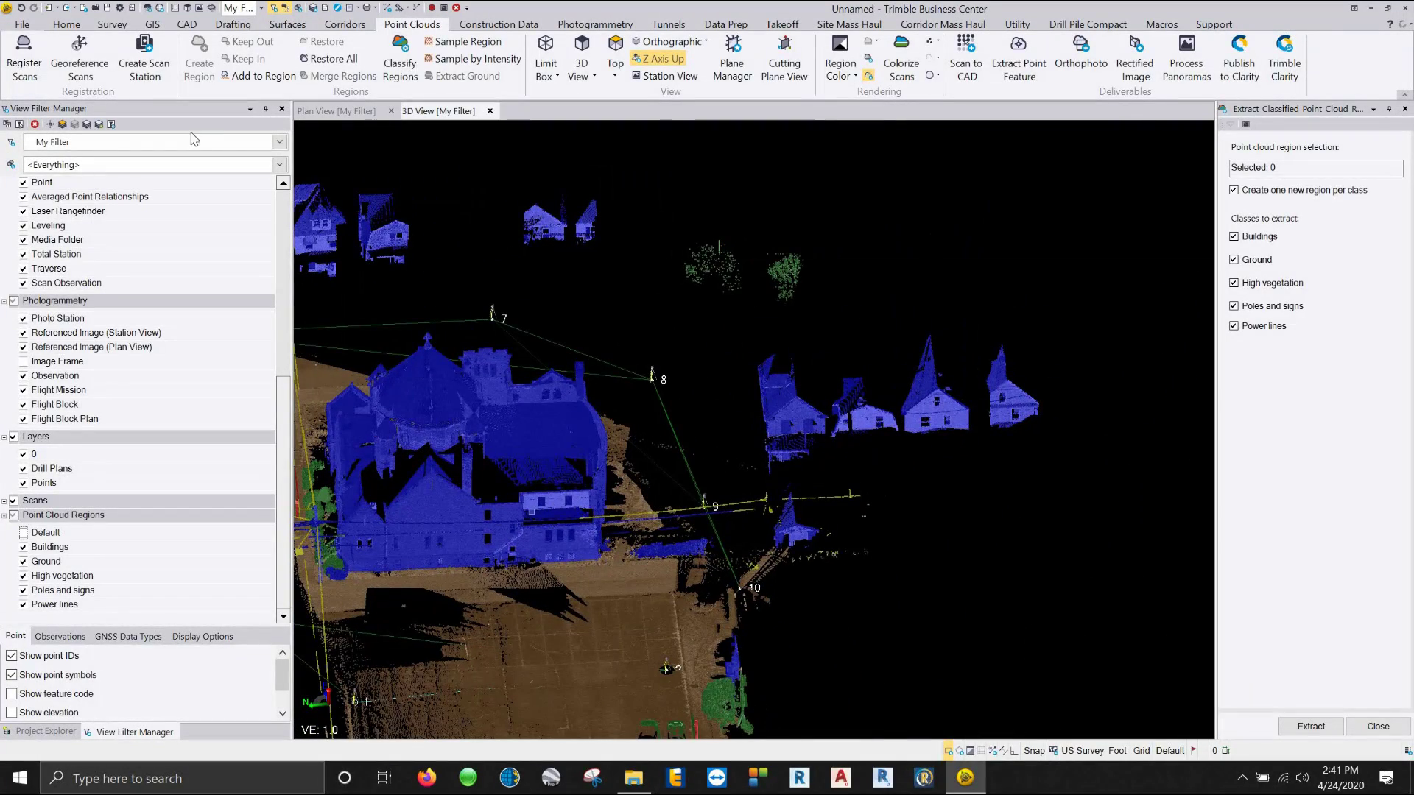
left_click(1404, 109)
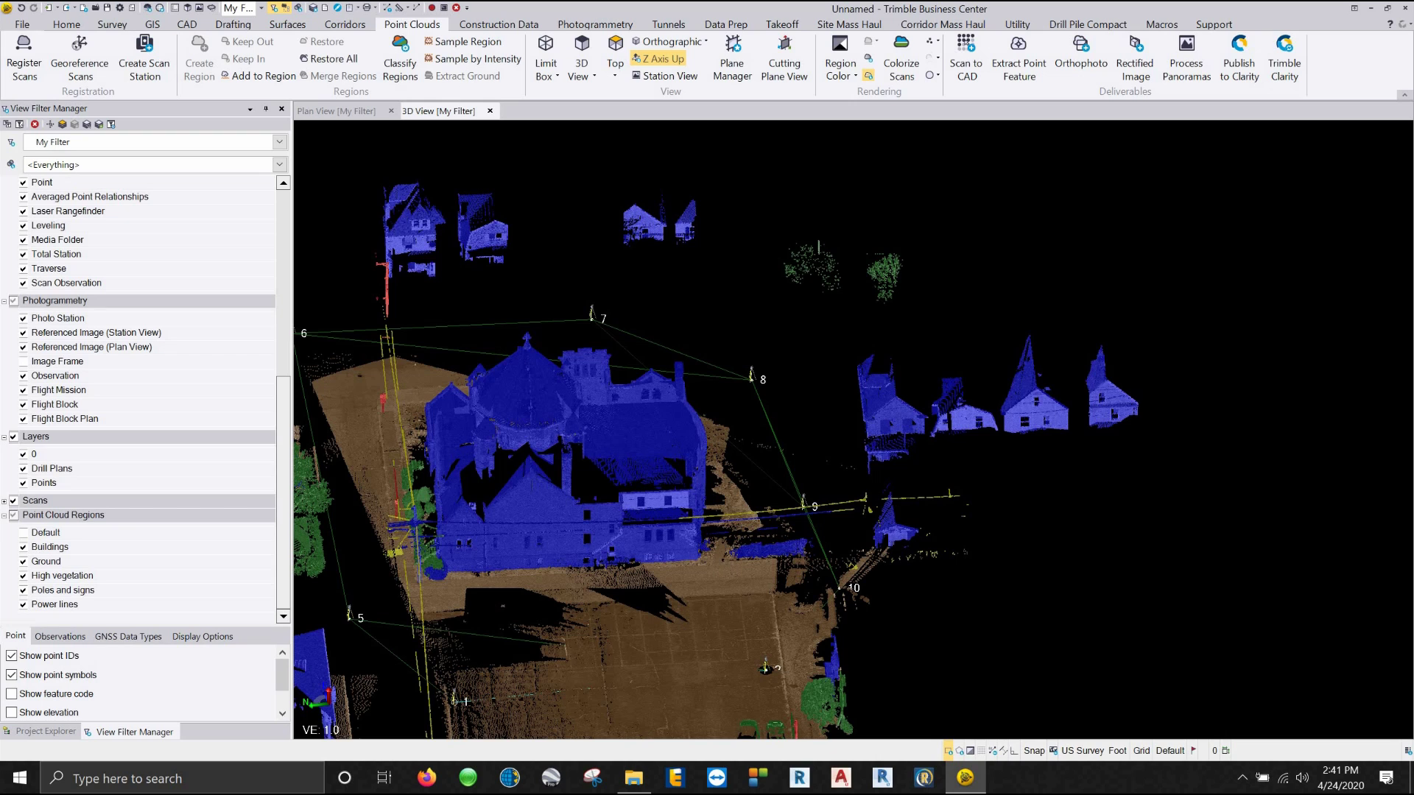
Examine the classified regions around the church and the high vegetation points at the large tree near station 5
scroll(570, 292, "down", 3)
middle_click_drag(572, 292, 579, 204)
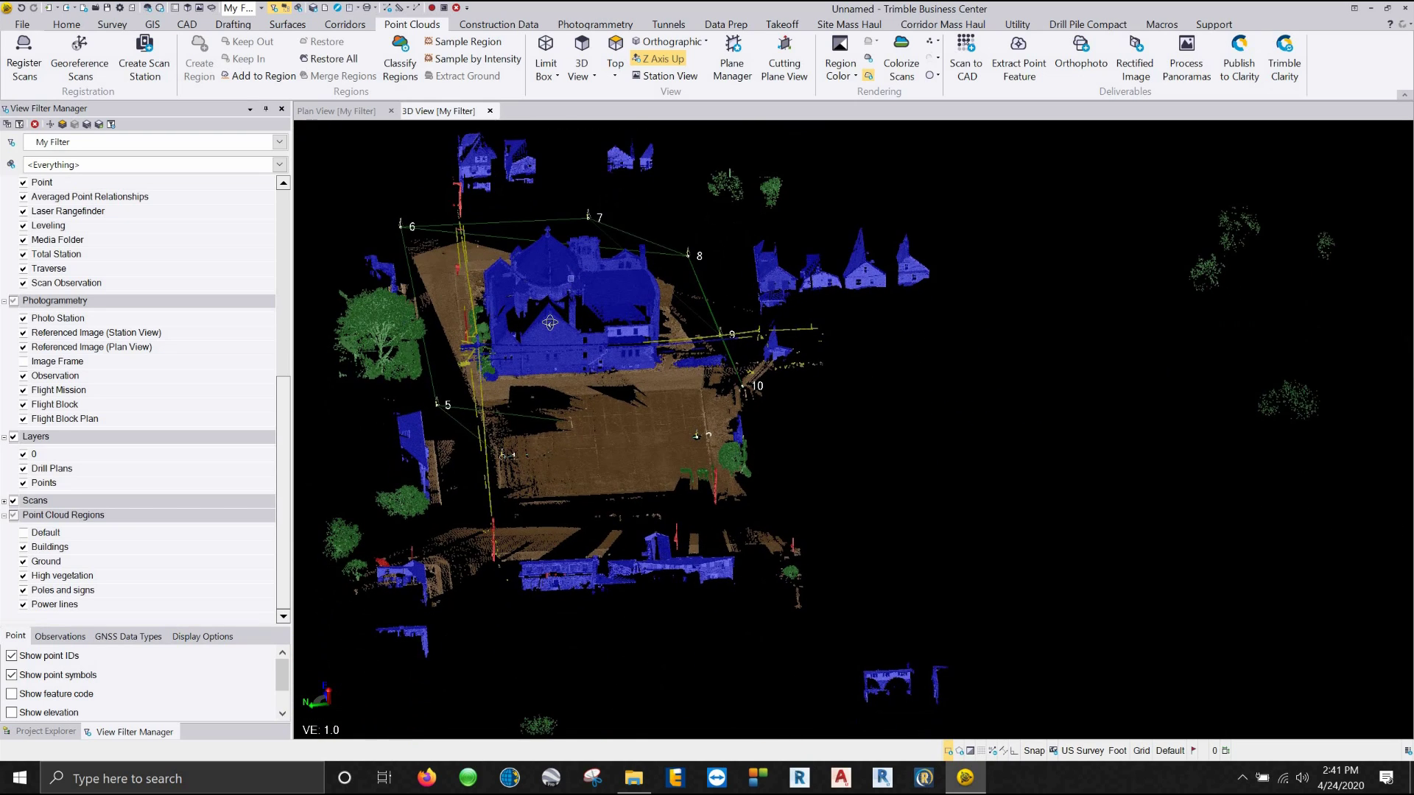
right_click_drag(579, 204, 571, 288)
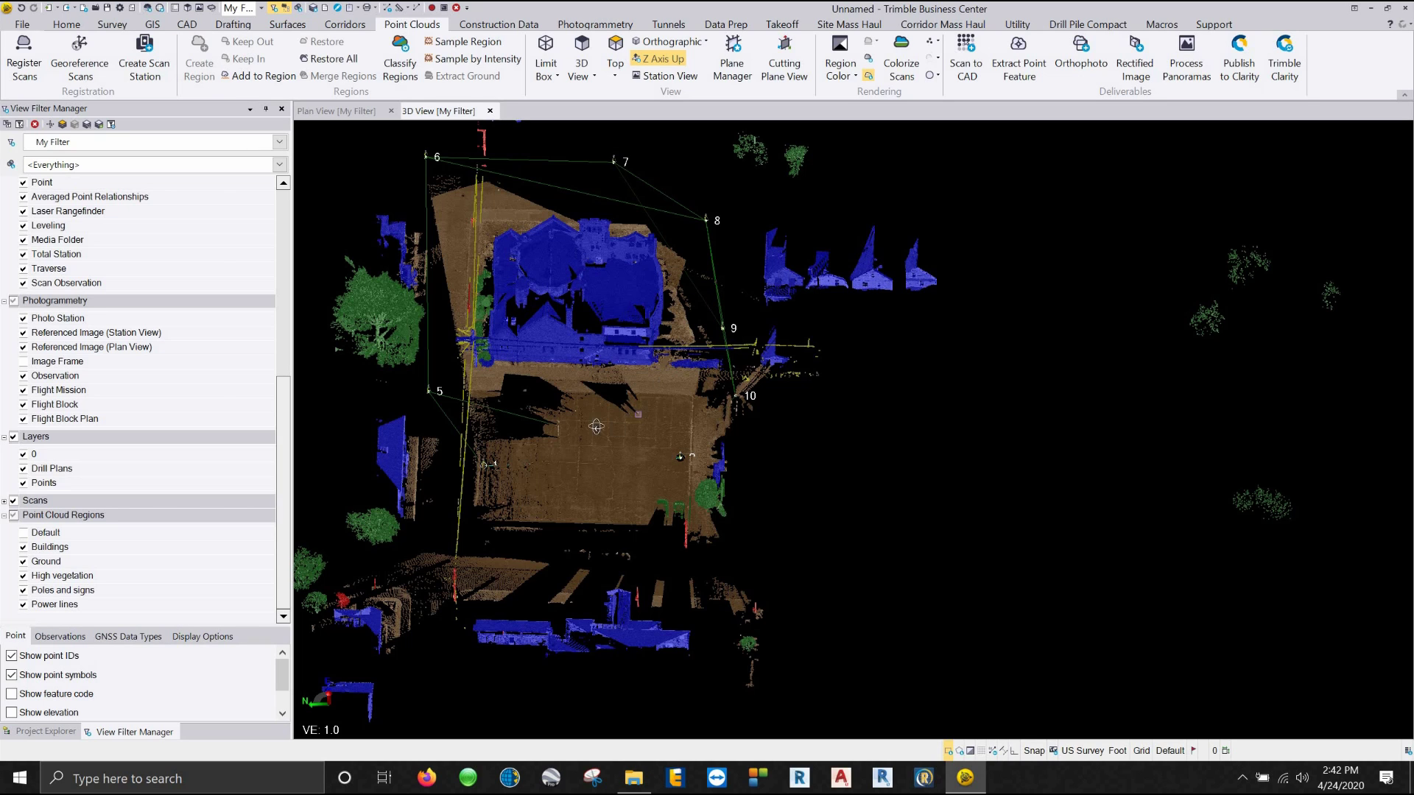
right_click_drag(473, 409, 713, 411)
middle_click_drag(714, 411, 793, 488)
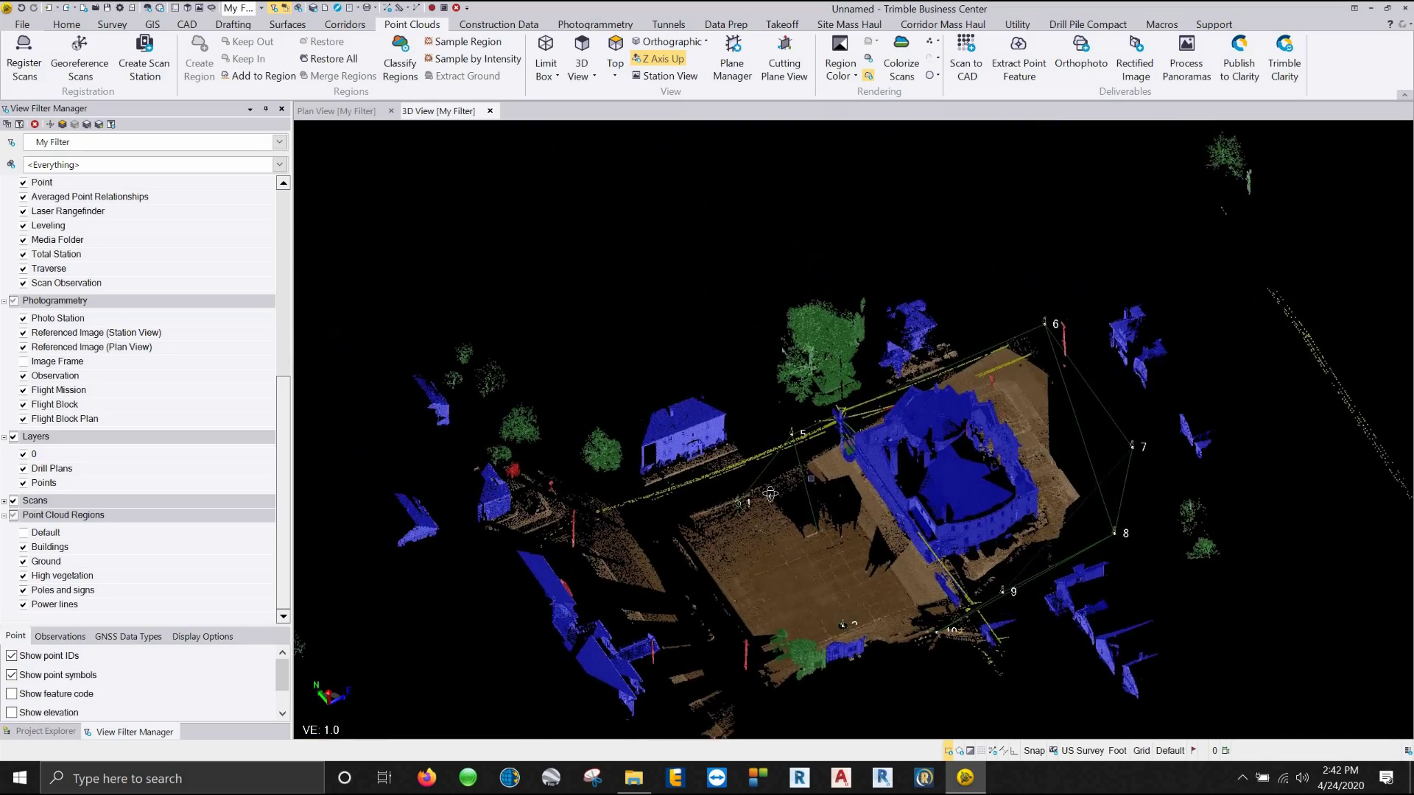
right_click_drag(771, 495, 700, 512)
scroll(815, 353, "up", 5)
right_click_drag(815, 354, 797, 381)
scroll(797, 381, "up", 10)
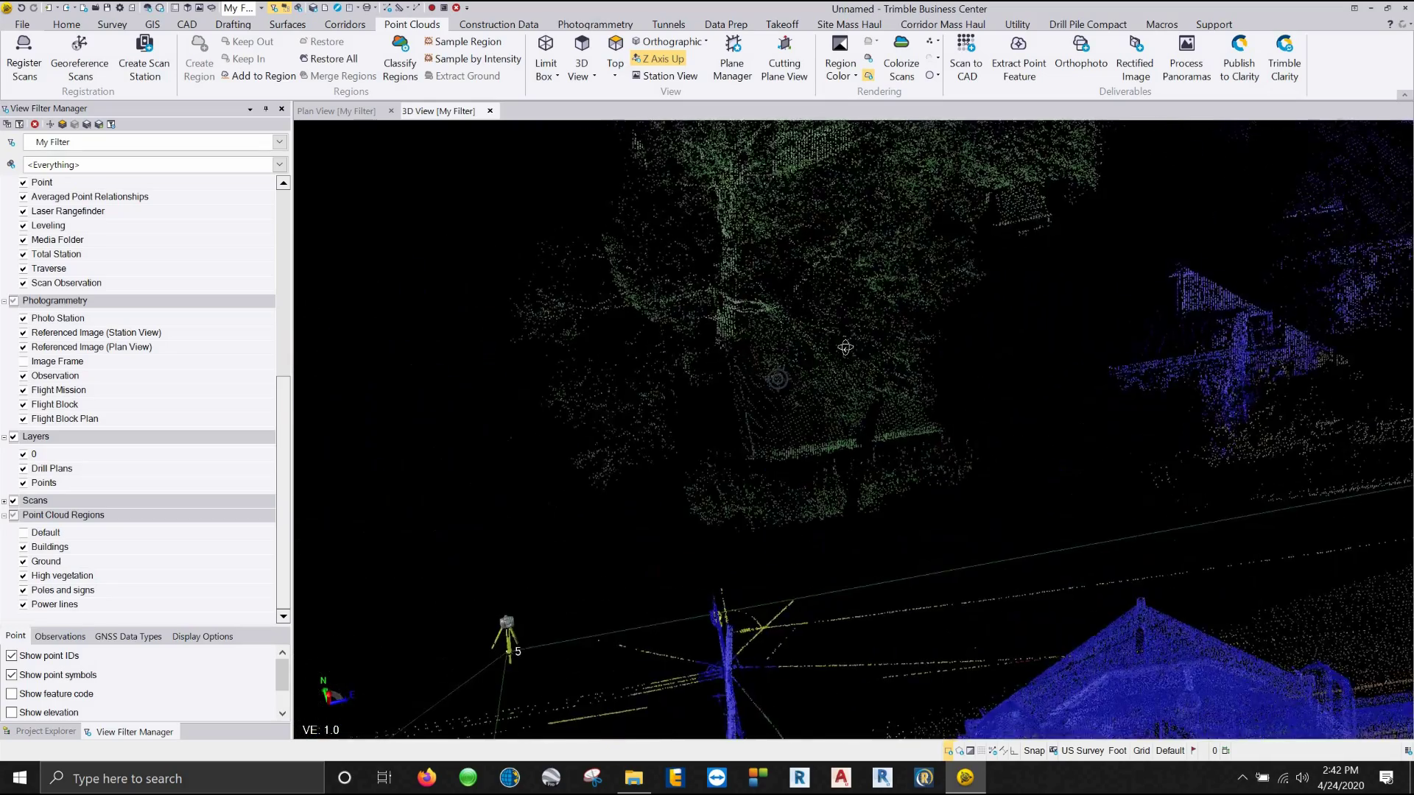
middle_click_drag(903, 341, 907, 398)
mouse_move(809, 451)
right_mouse_down()
mouse_move(750, 455)
mouse_move(808, 448)
right_mouse_up()
right_click_drag(678, 389, 743, 433)
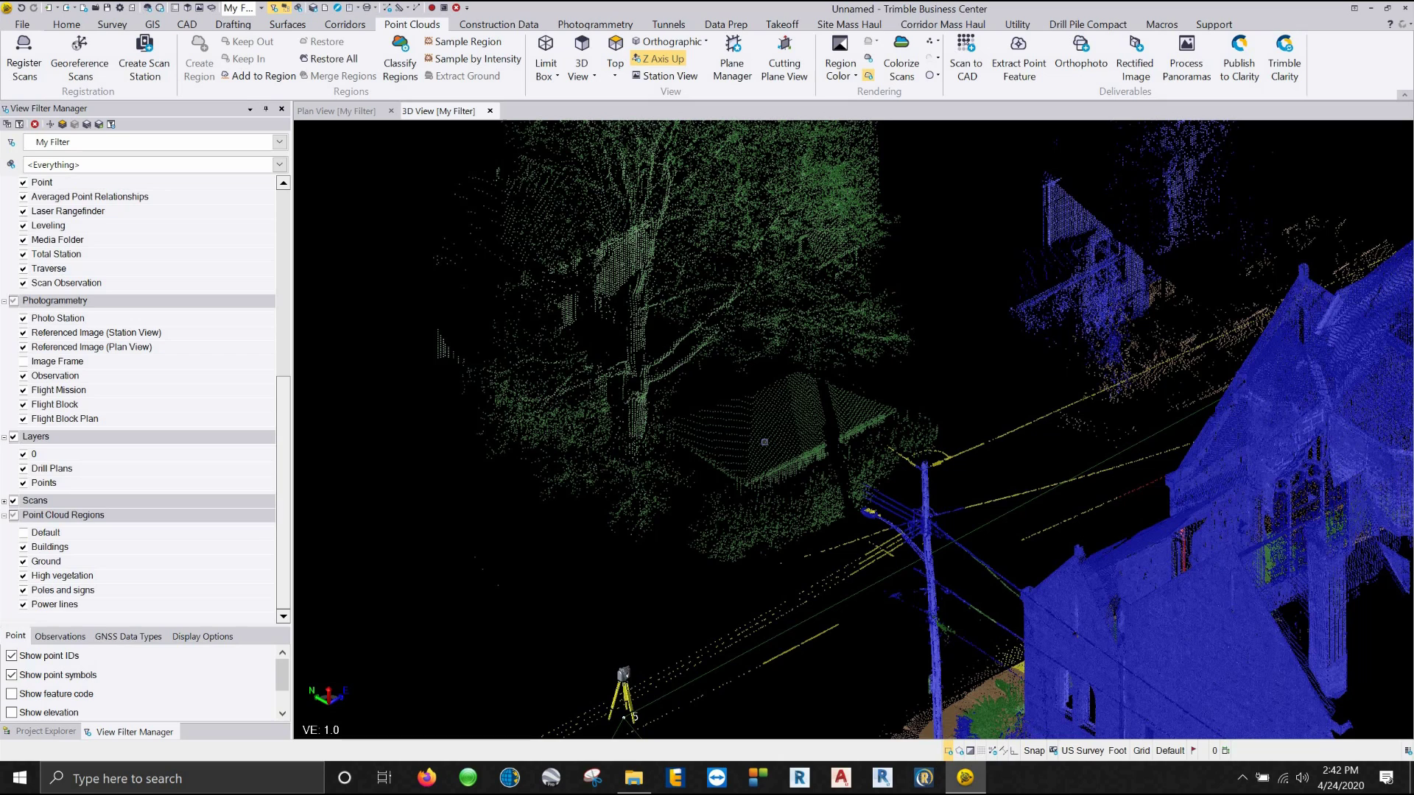
Hide the Buildings, Ground, Poles and signs, and Power lines regions, leaving only High vegetation displayed
mouse_move(764, 442)
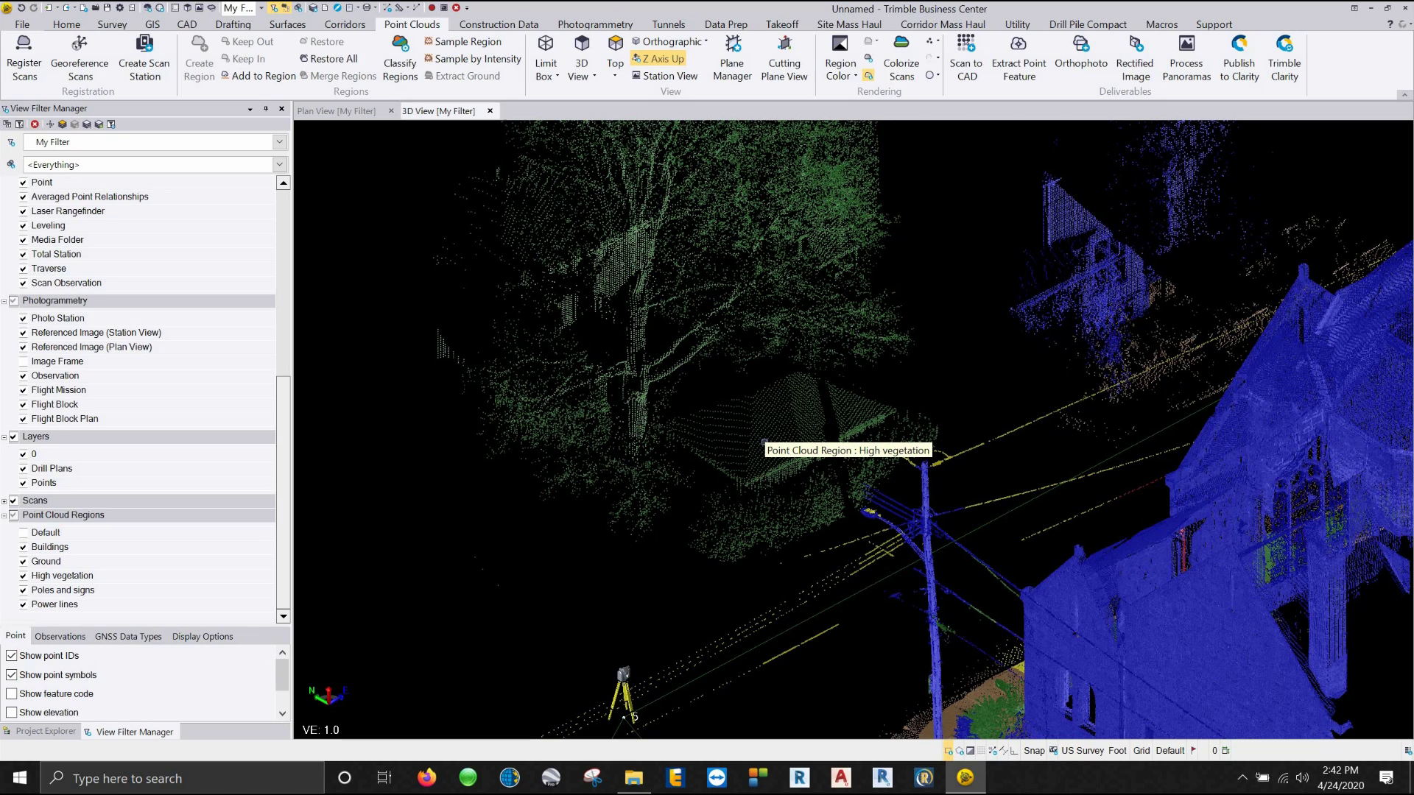
left_click(23, 547)
left_click(23, 561)
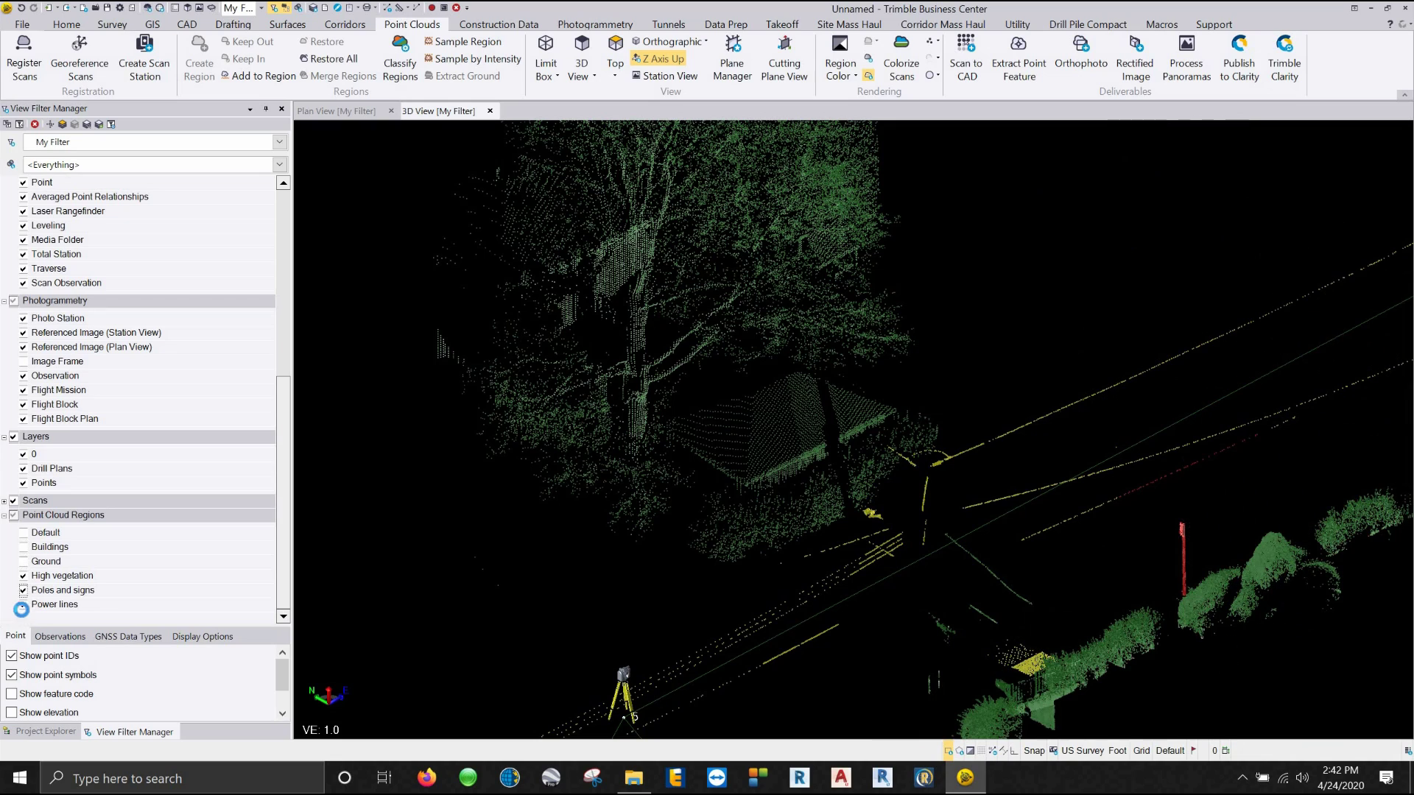
left_click(23, 605)
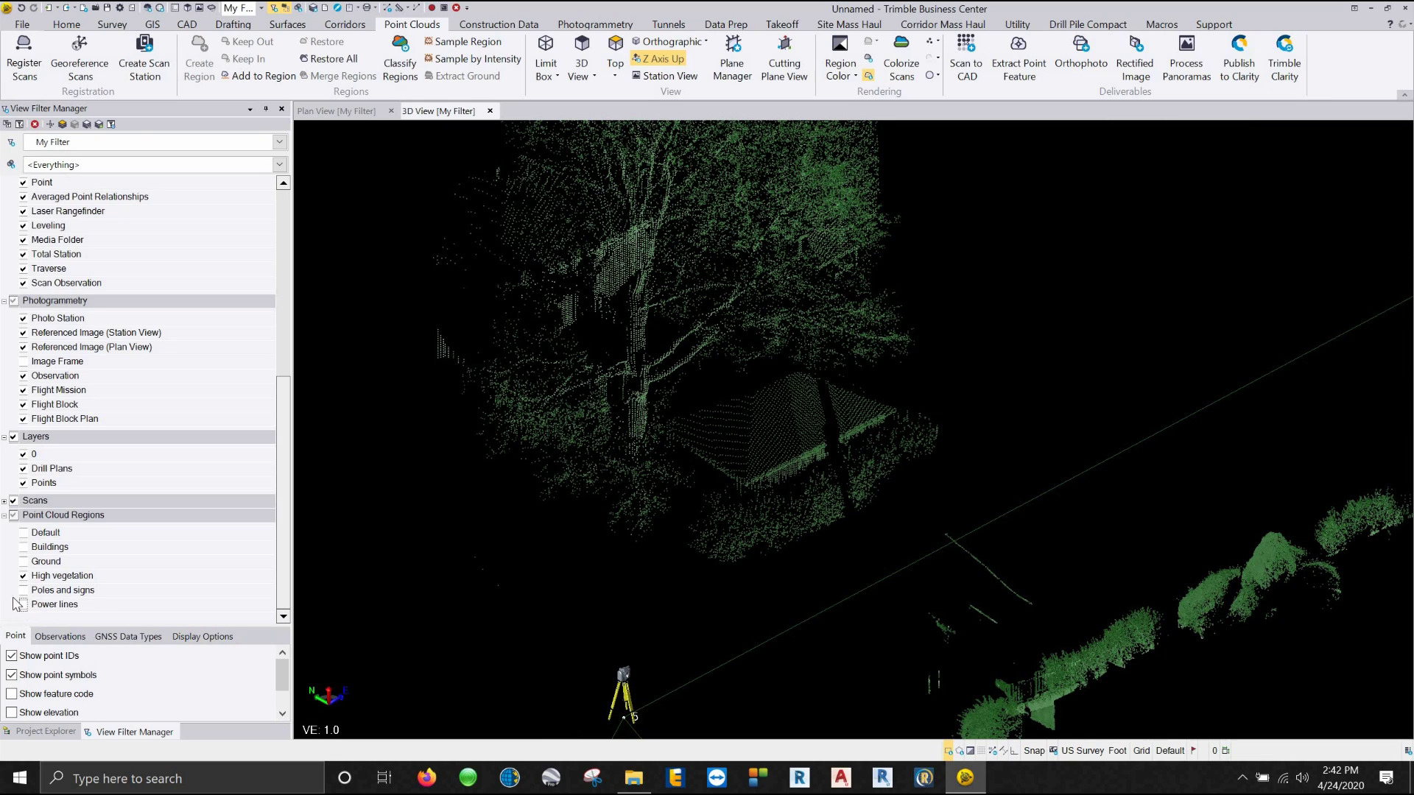
Fence the misclassified shed roof and the hedge in front of it beneath the large tree, keeping in only those points
mouse_move(705, 442)
middle_mouse_down()
mouse_move(650, 443)
mouse_move(668, 424)
middle_mouse_up()
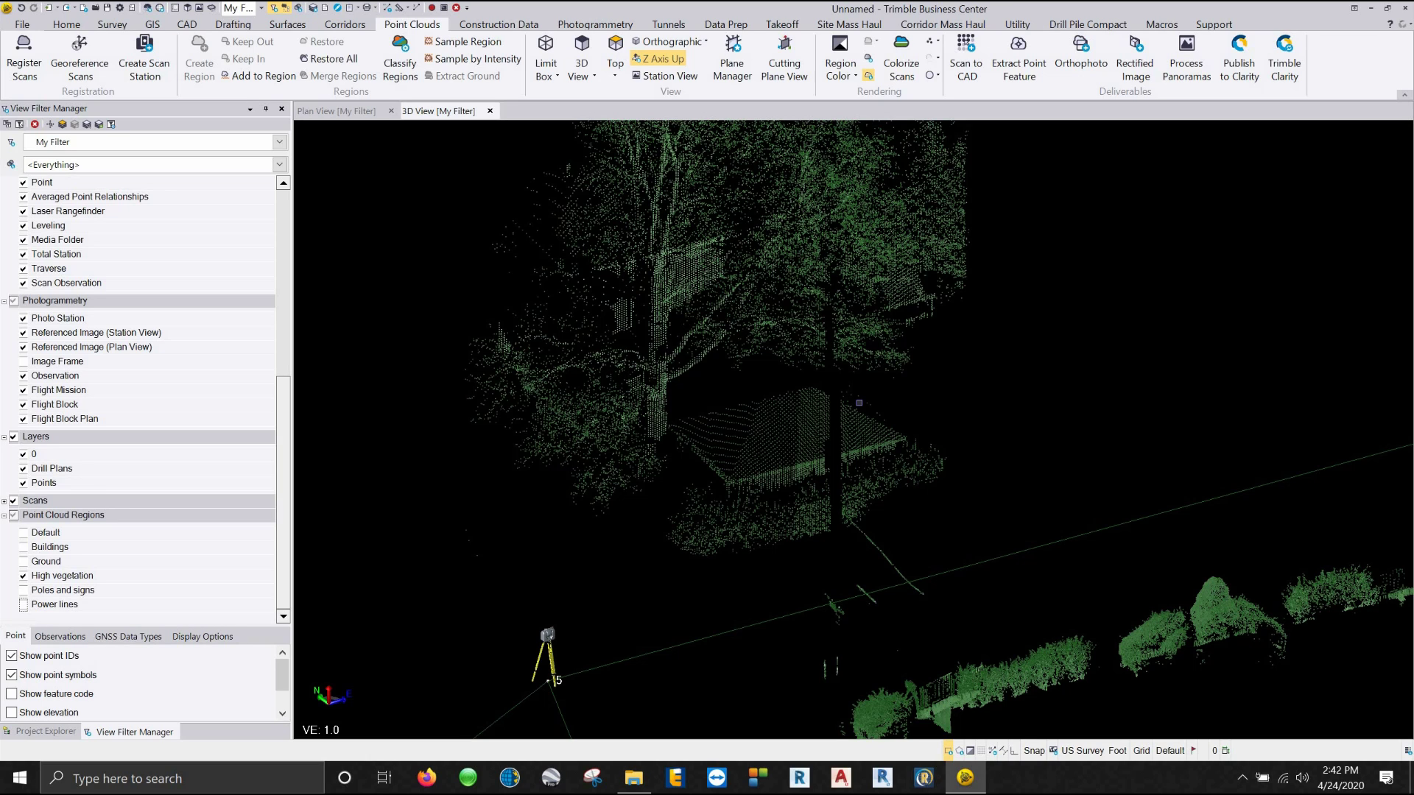
scroll(832, 438, "up", 1)
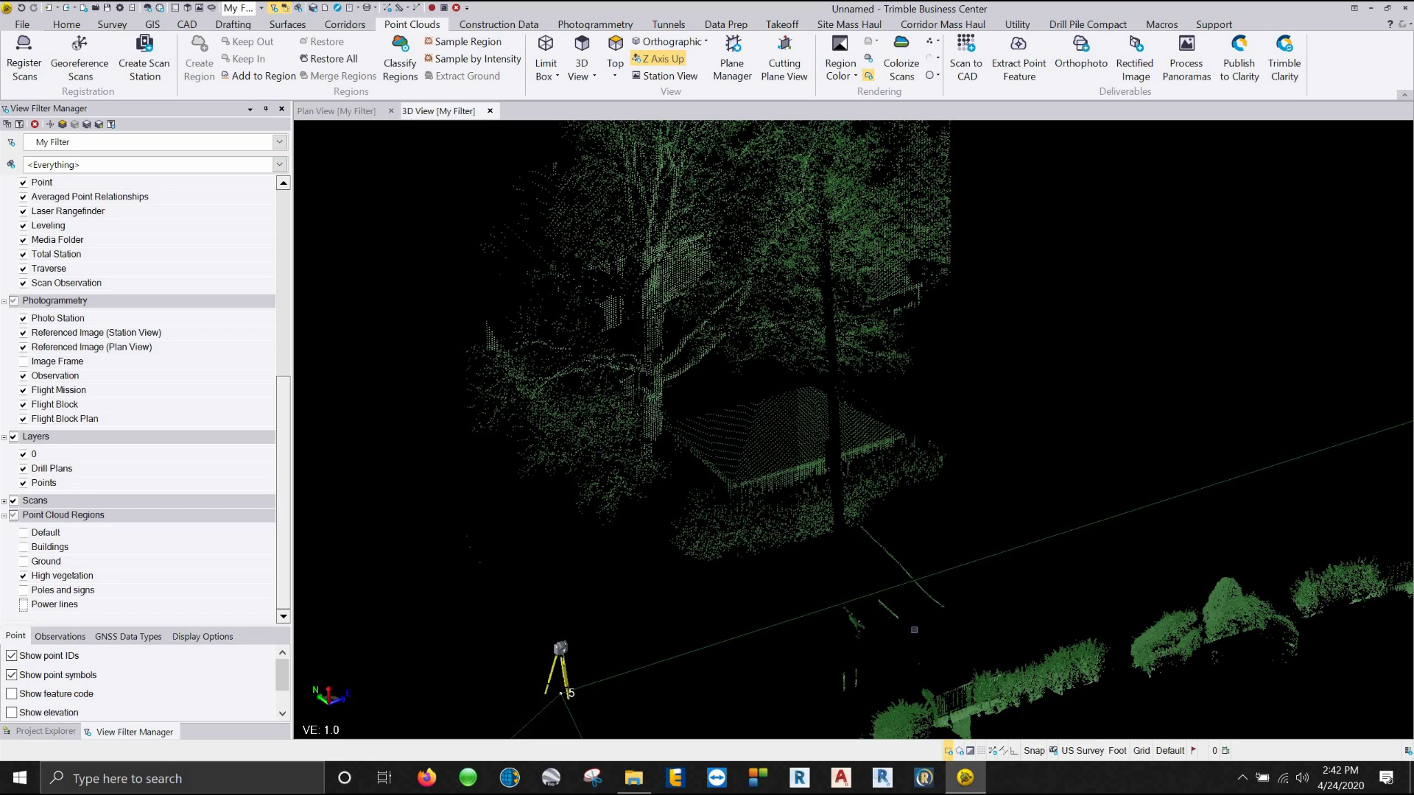
left_click_drag(1227, 279, 1131, 343)
left_click(960, 752)
left_click(1022, 415)
left_click(944, 400)
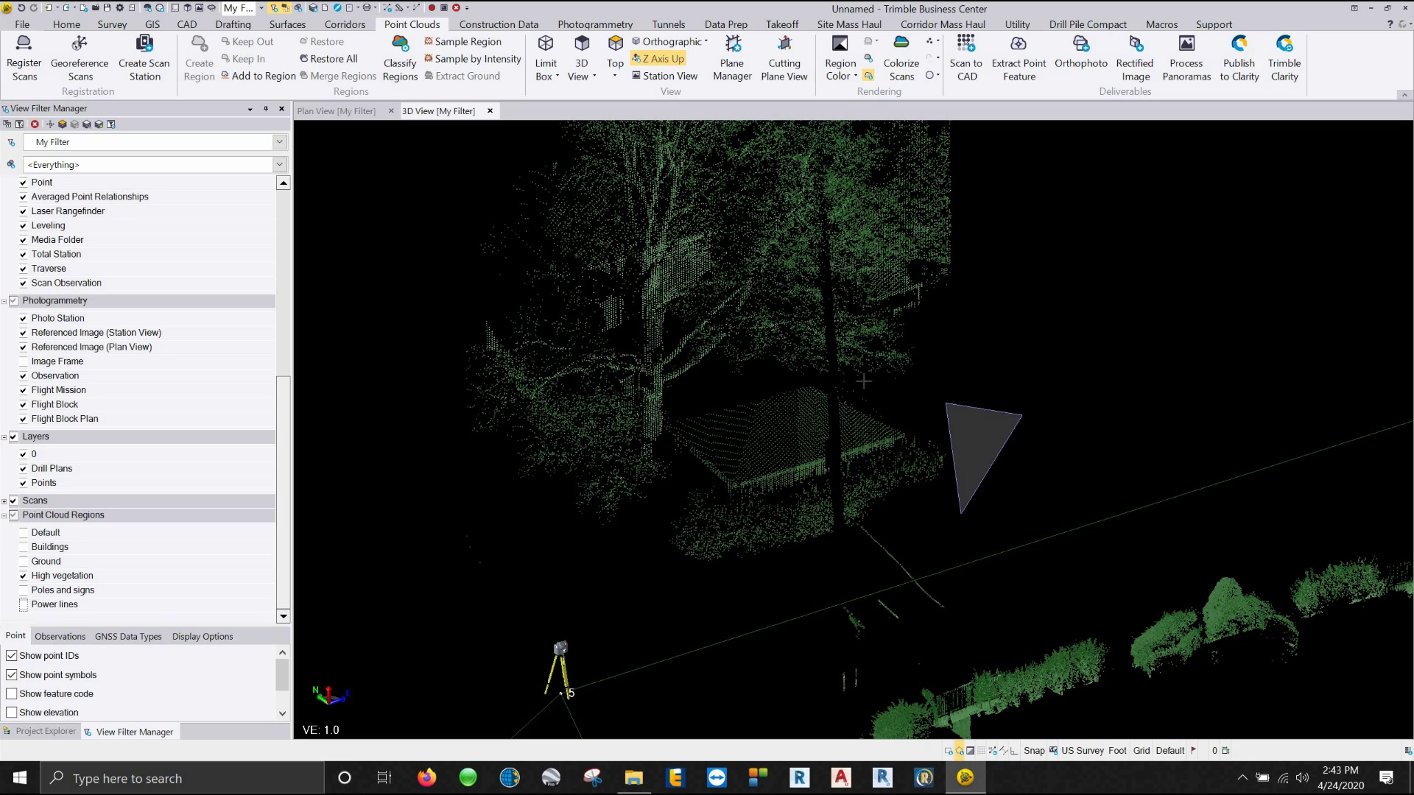
left_click(853, 379)
left_click(784, 377)
left_click(681, 409)
left_click(670, 425)
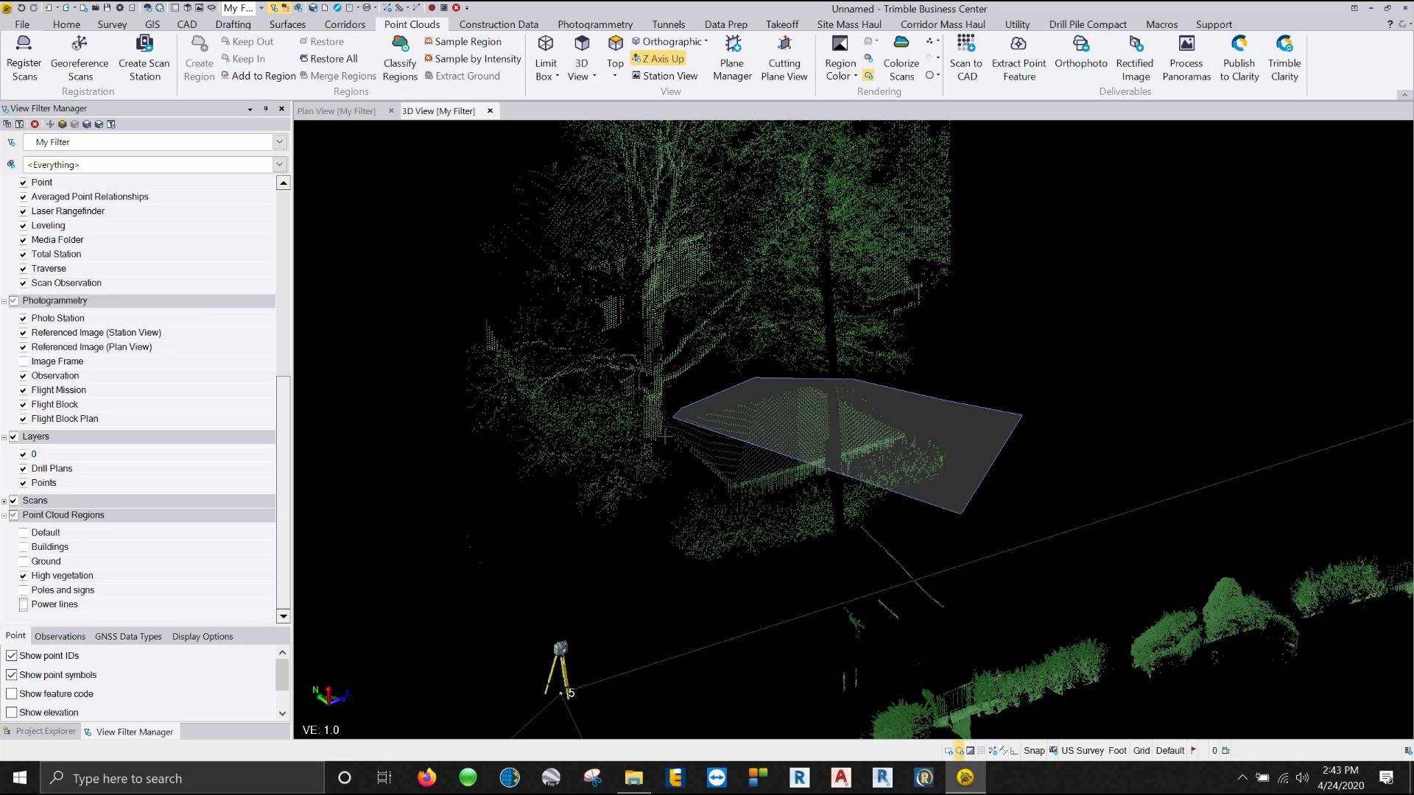
left_click(664, 453)
left_click(673, 504)
left_click(648, 554)
left_click(672, 589)
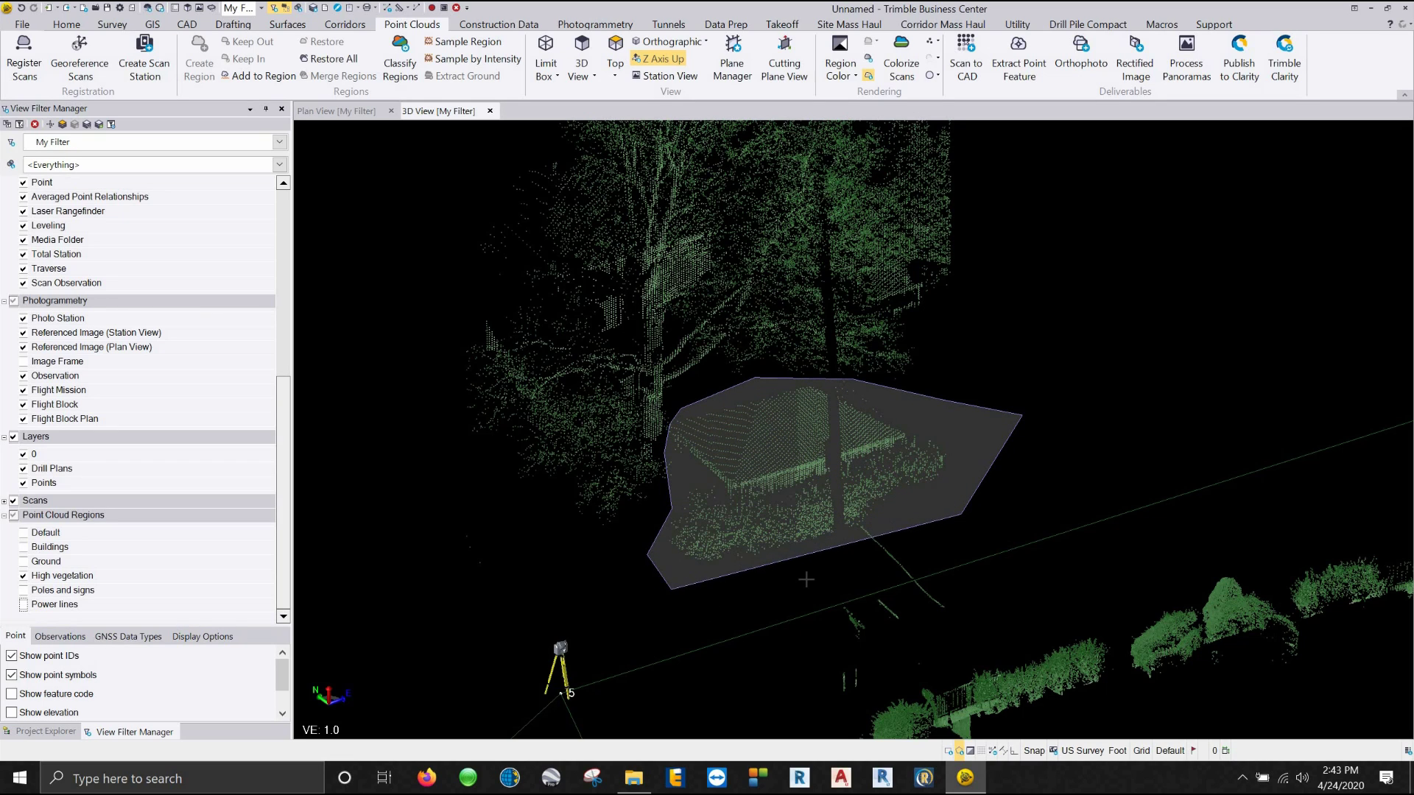
double_click(807, 577)
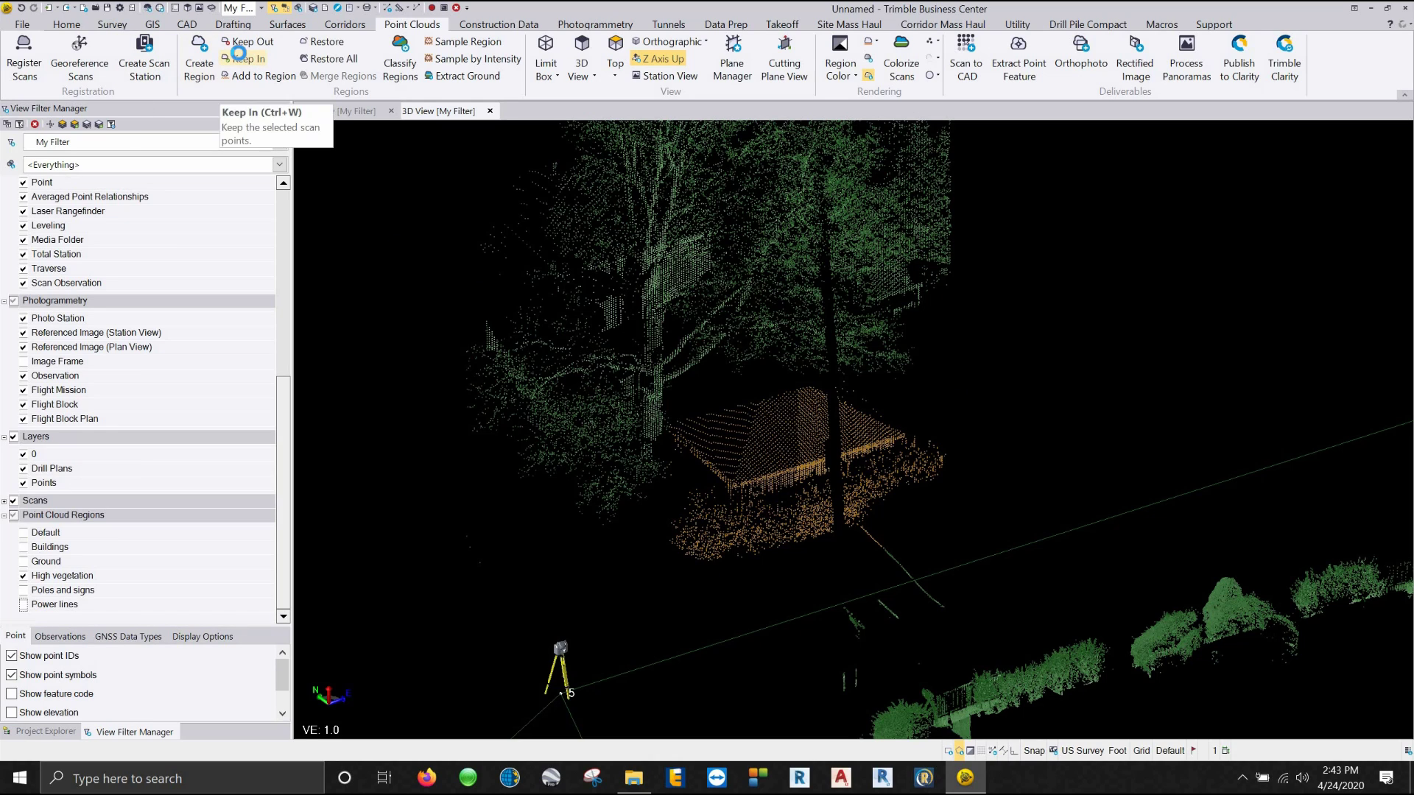
left_click(241, 59)
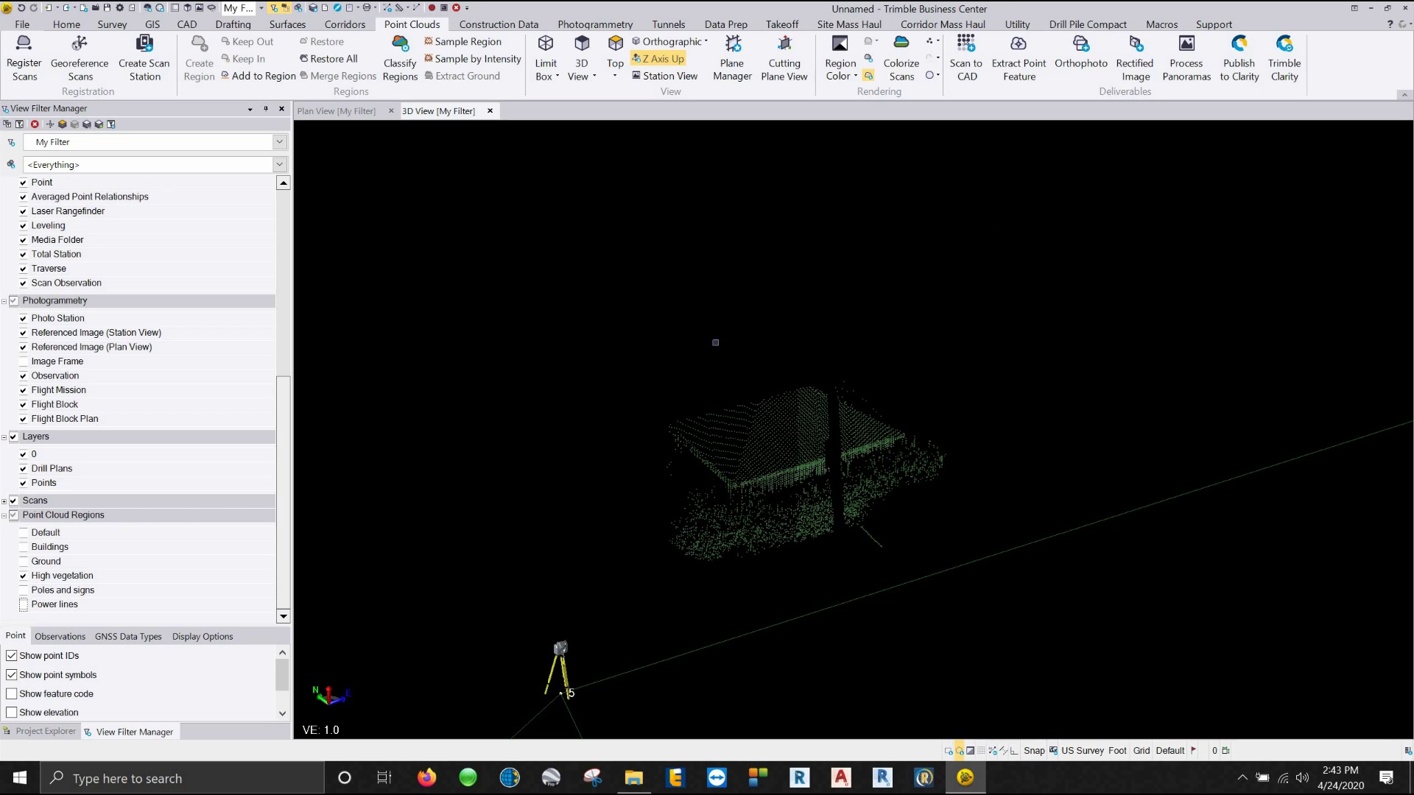
Try the Large and Extra Large scan point sizes on a side view of the isolated shed and restore the smaller size
scroll(900, 445, "down", 5)
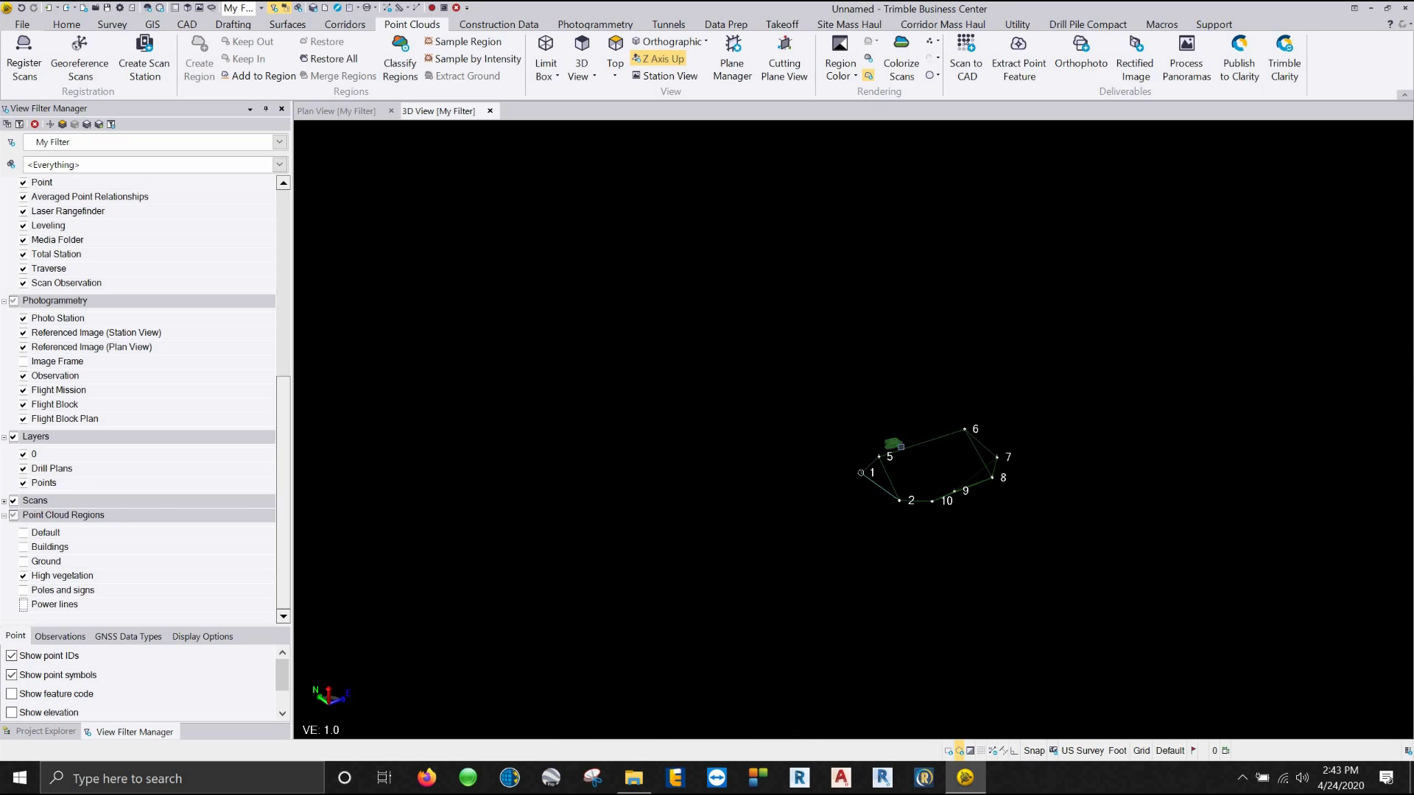
scroll(899, 446, "up", 5)
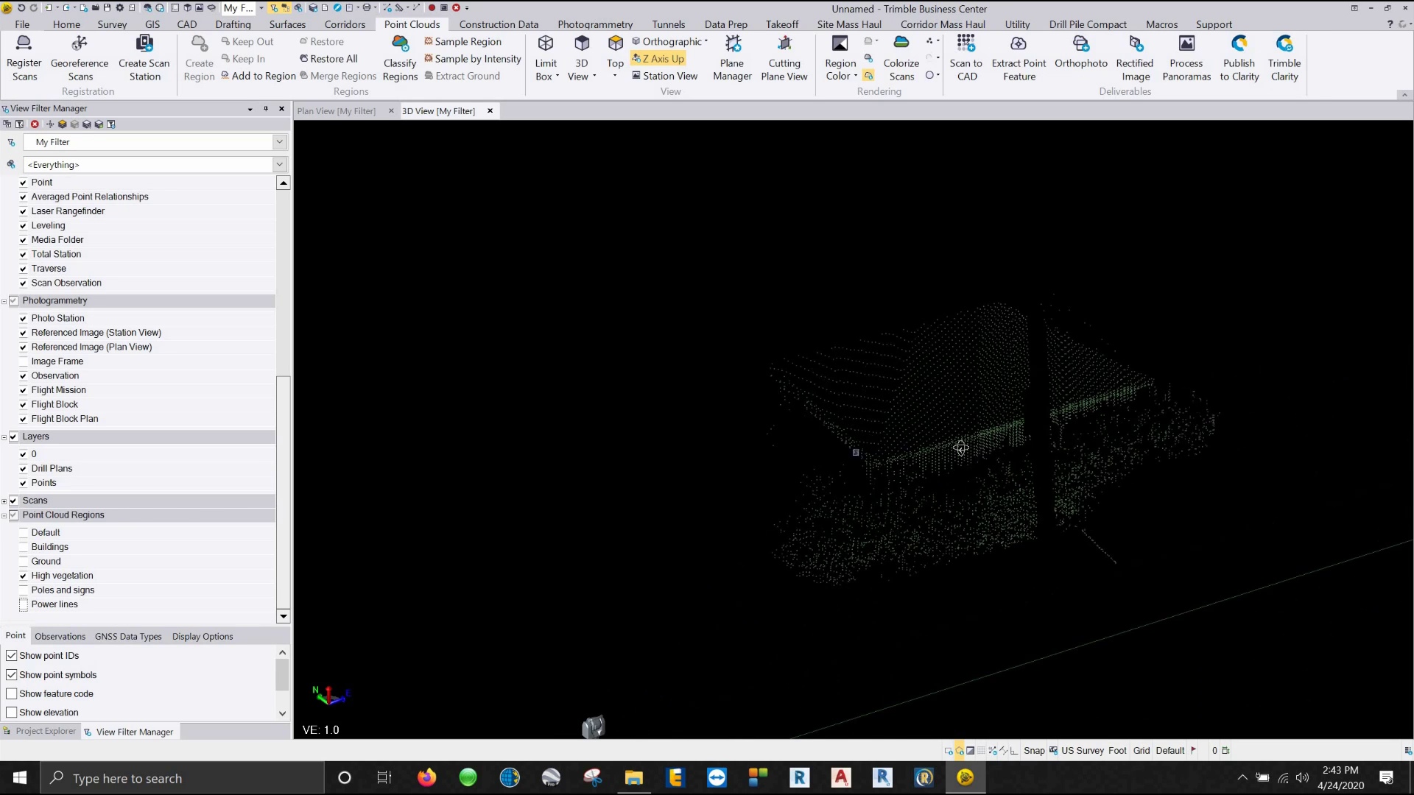
left_click_drag(961, 448, 1059, 406)
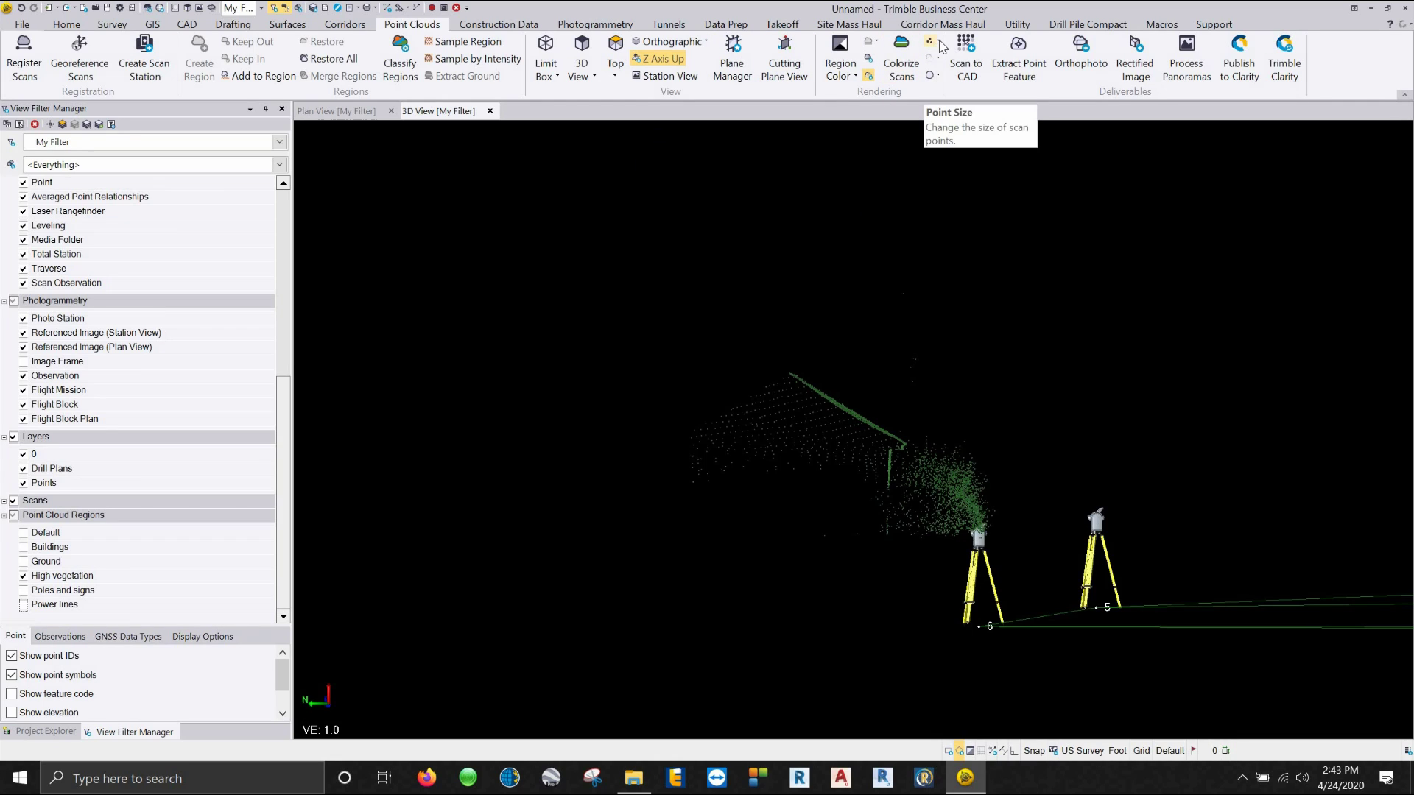
left_click(941, 47)
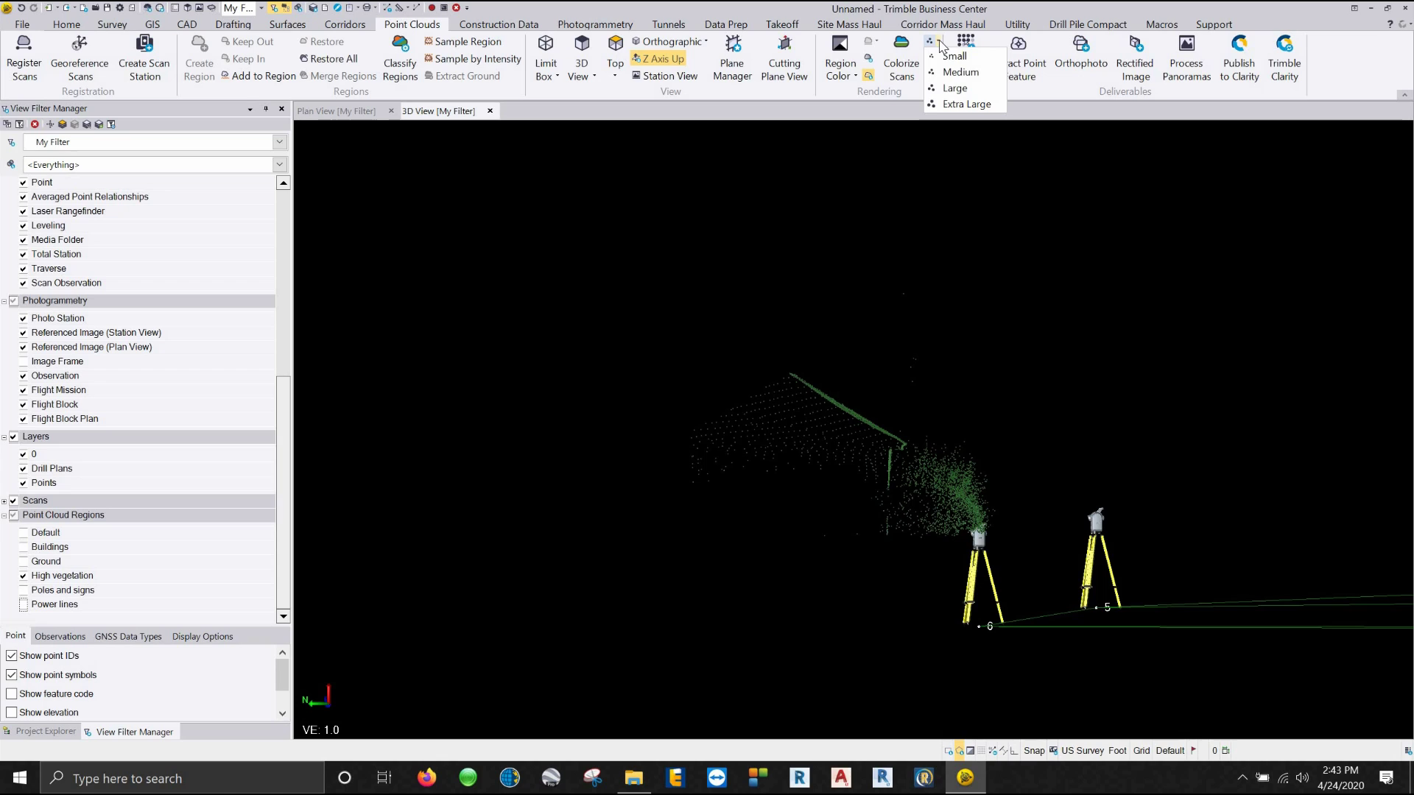
left_click(963, 90)
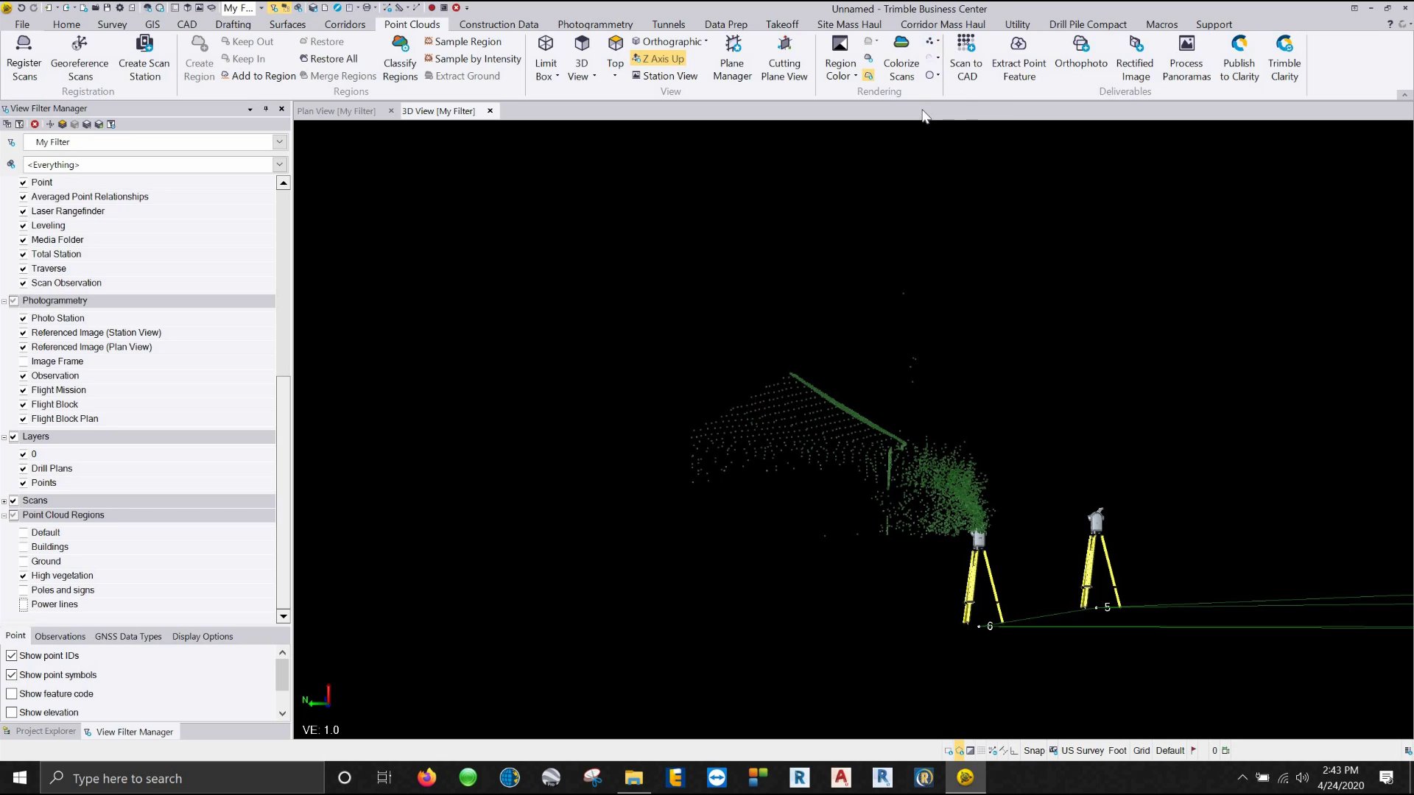
left_click(937, 43)
left_click(965, 104)
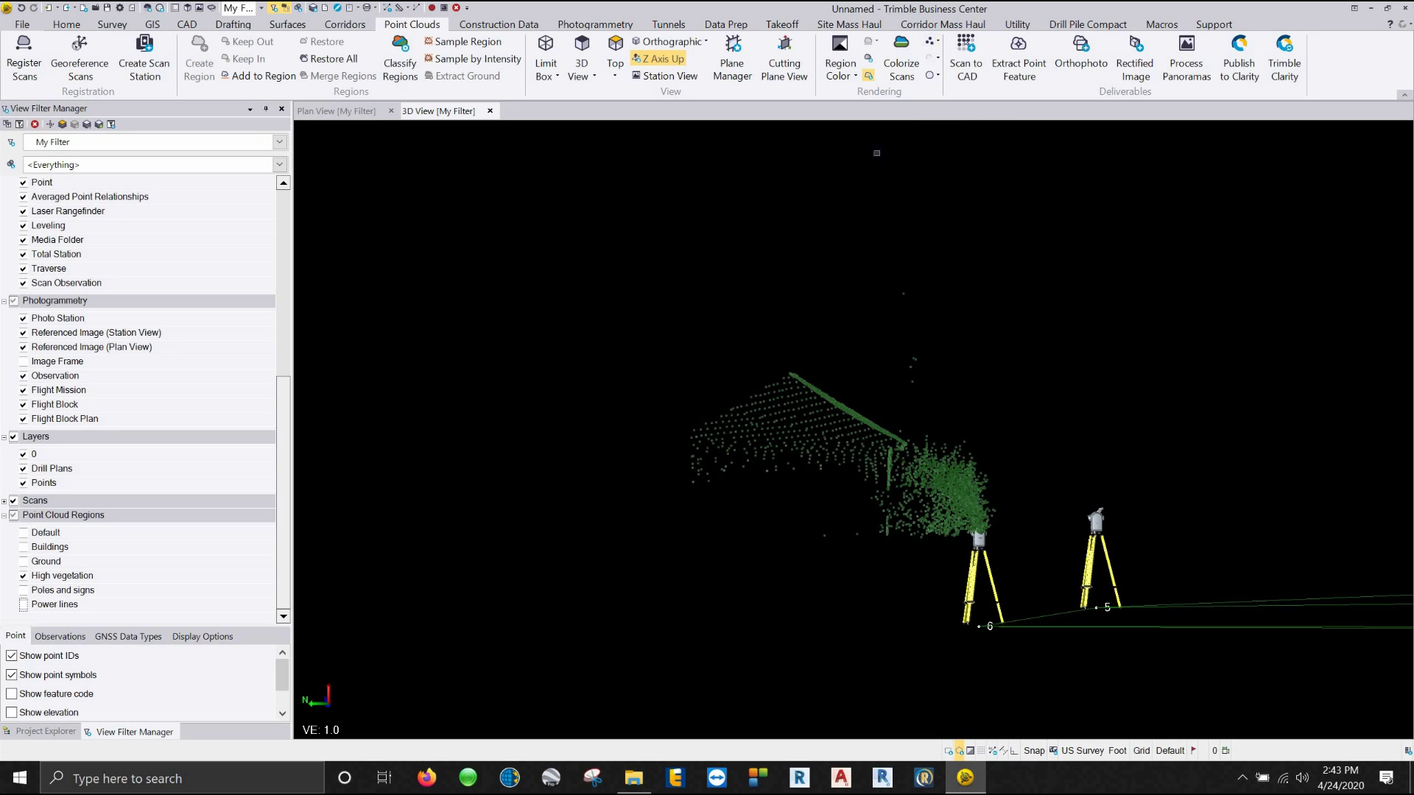
left_click(933, 42)
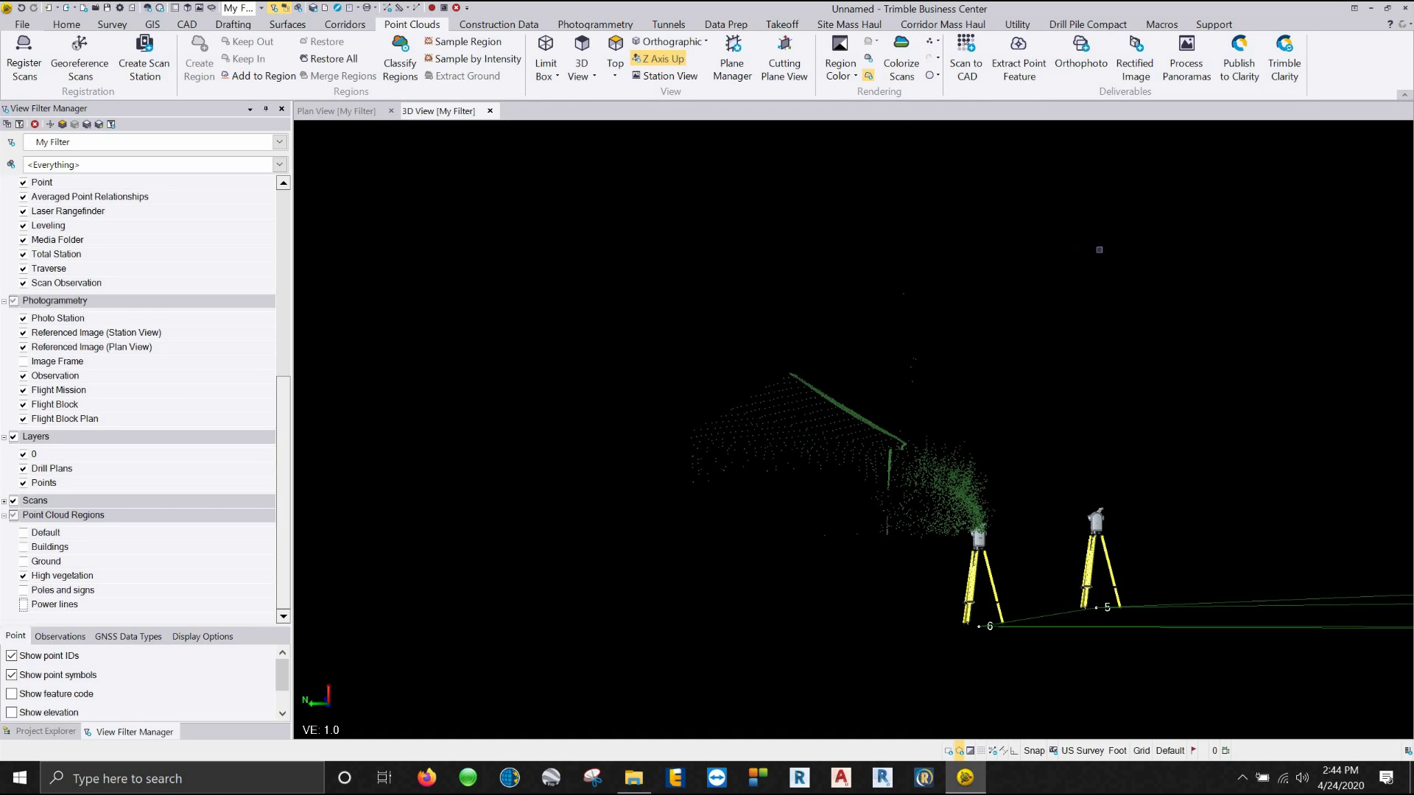
Fence the hedge points in front of the shed wall from the side and keep them out
mouse_move(1100, 249)
left_mouse_down()
mouse_move(850, 282)
mouse_move(912, 451)
mouse_move(896, 546)
mouse_move(1014, 547)
mouse_move(1025, 485)
left_mouse_up()
left_click(910, 453)
left_click(900, 457)
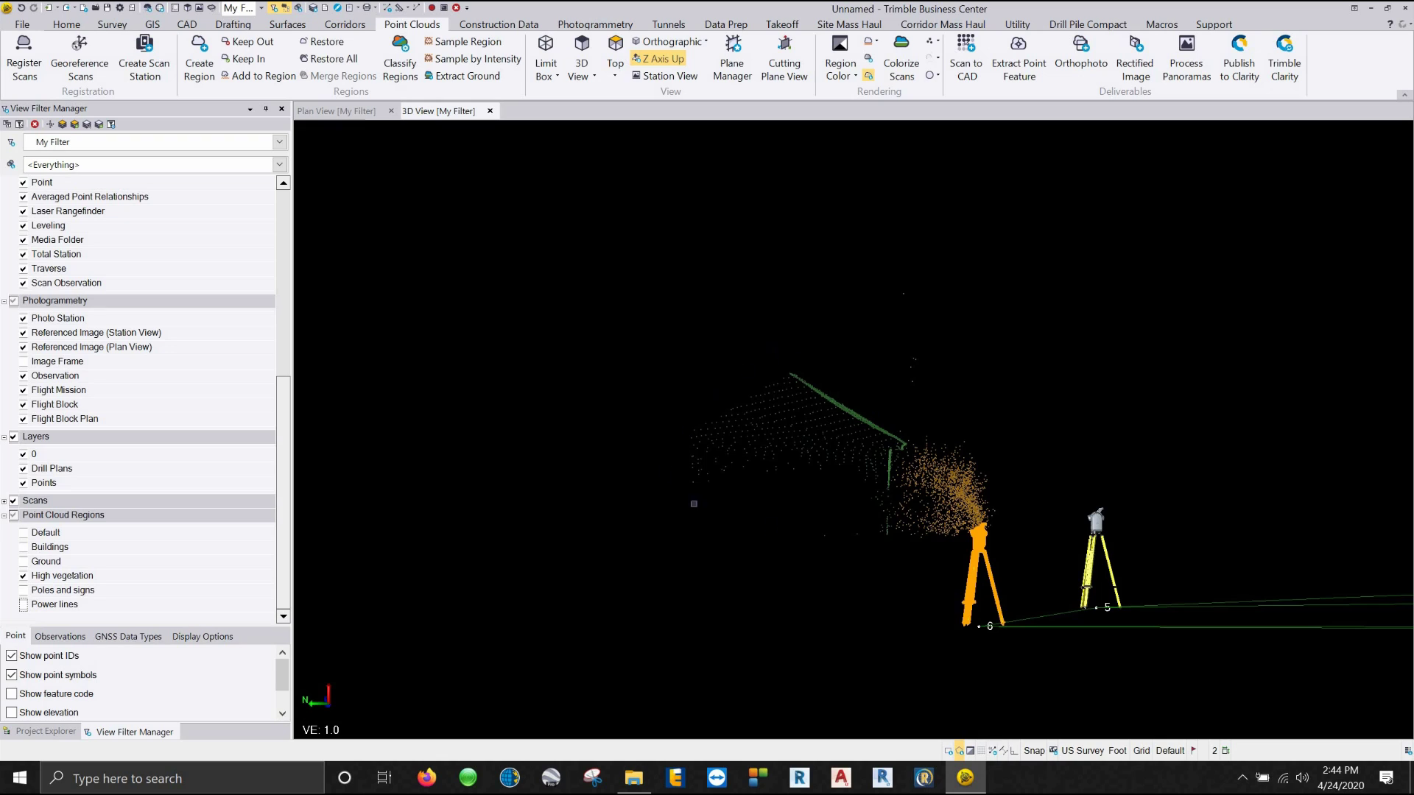
left_click(253, 42)
Fence the stray line of points floating away from the shed and keep it out
right_click_drag(900, 466, 682, 468)
middle_click_drag(682, 468, 687, 492)
left_click(1315, 250)
left_click(1043, 282)
left_click(1071, 295)
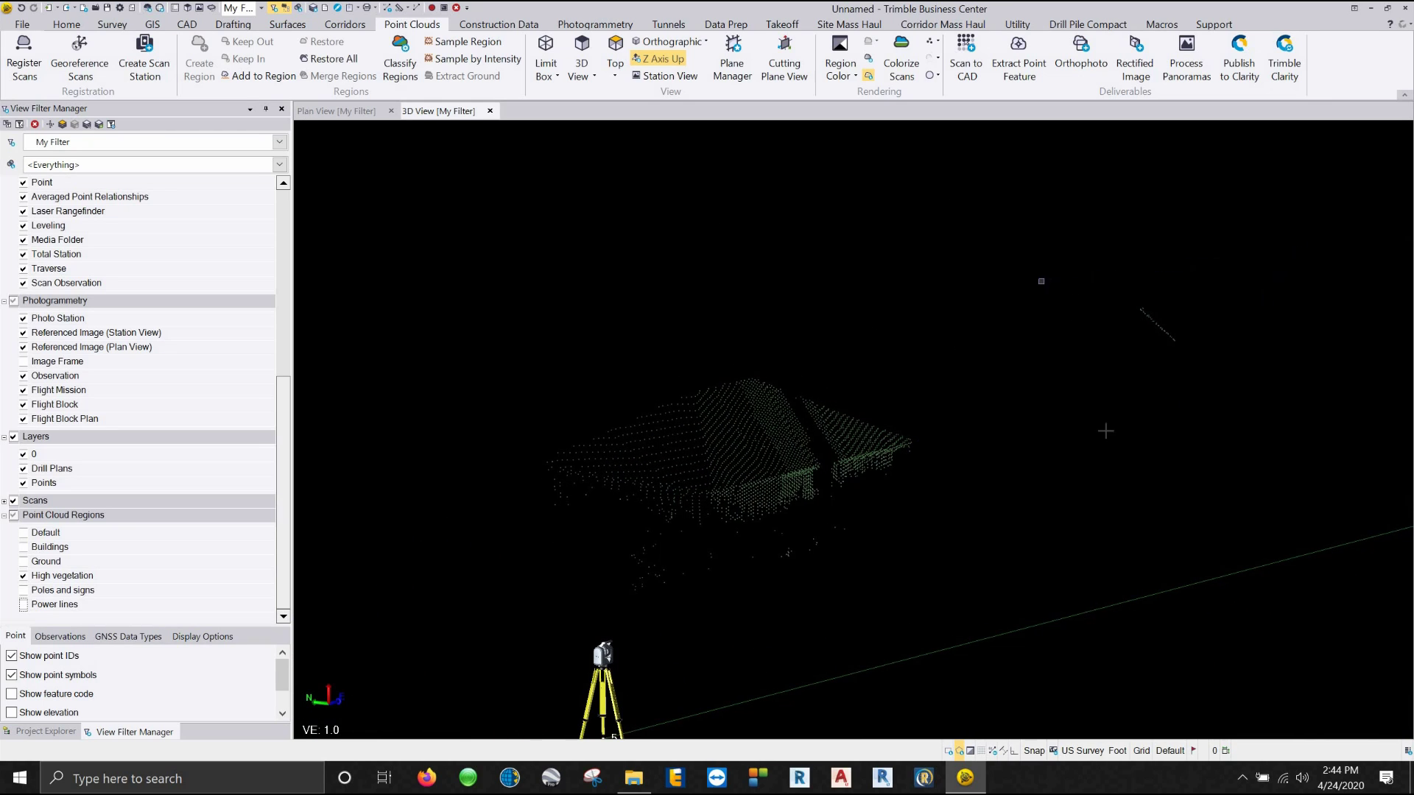
left_click(1106, 430)
left_click(1306, 372)
double_click(1043, 282)
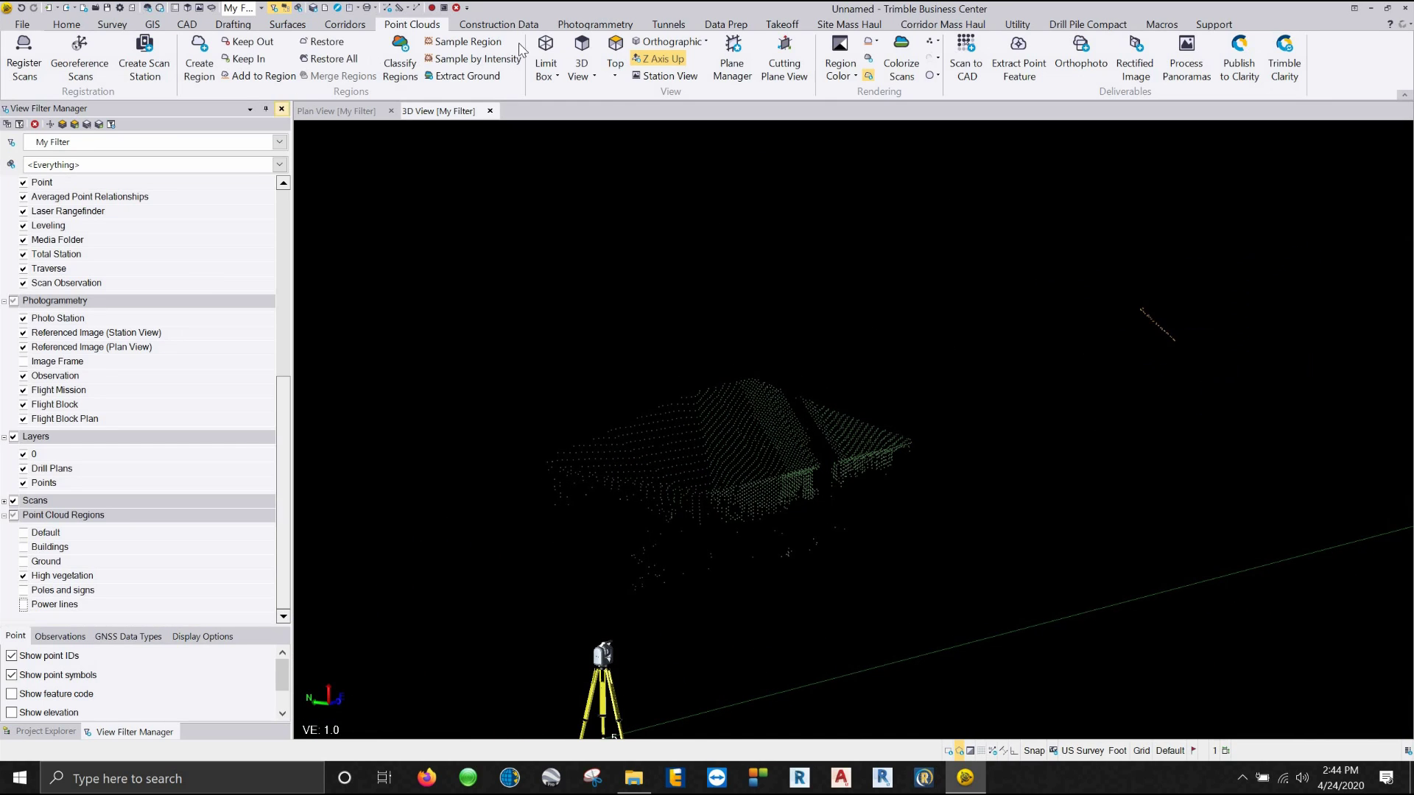
left_click(263, 47)
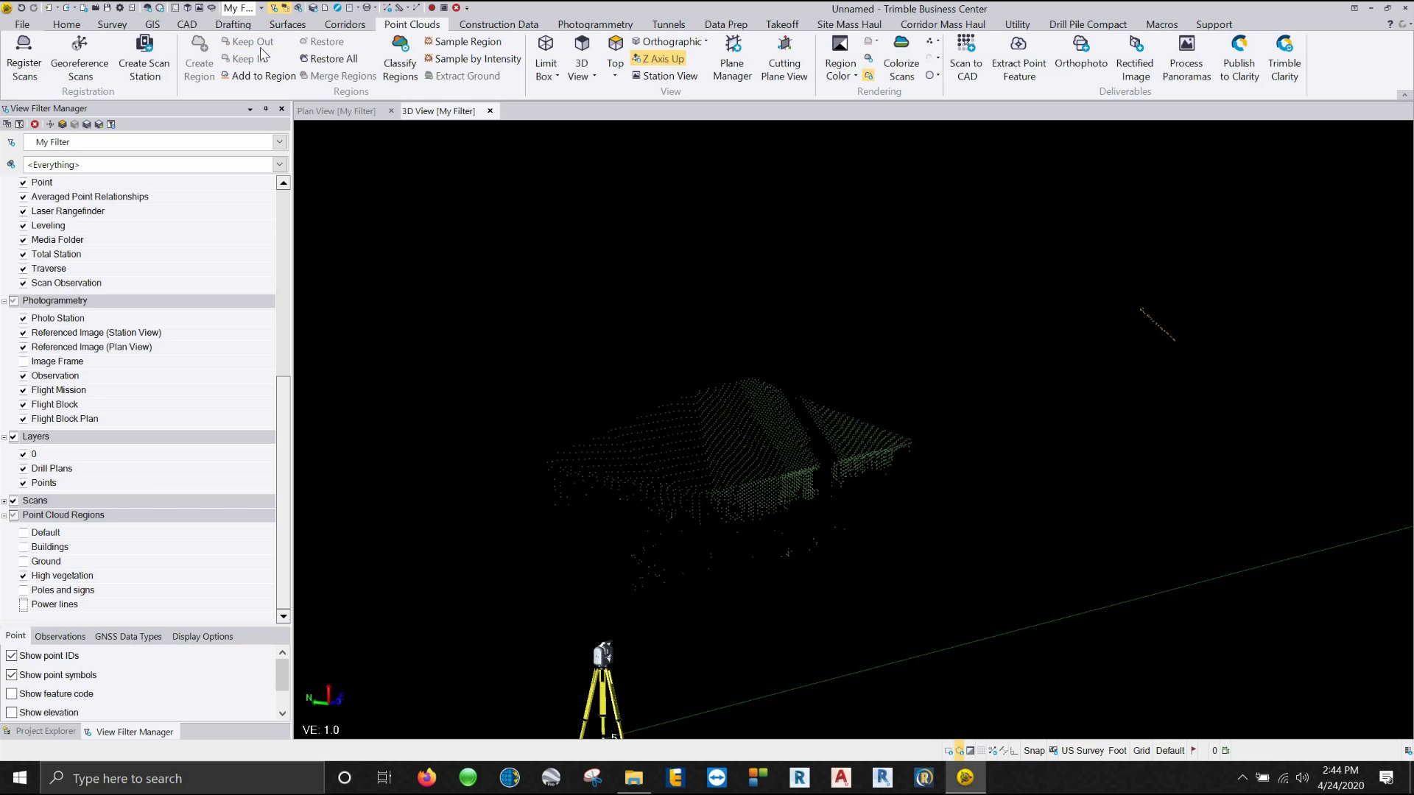
Fence the scattered vegetation points off the end of the shed nearest station 7 and keep them out
mouse_move(713, 339)
middle_mouse_down()
mouse_move(795, 347)
mouse_move(682, 372)
mouse_move(638, 409)
mouse_move(754, 400)
middle_mouse_up()
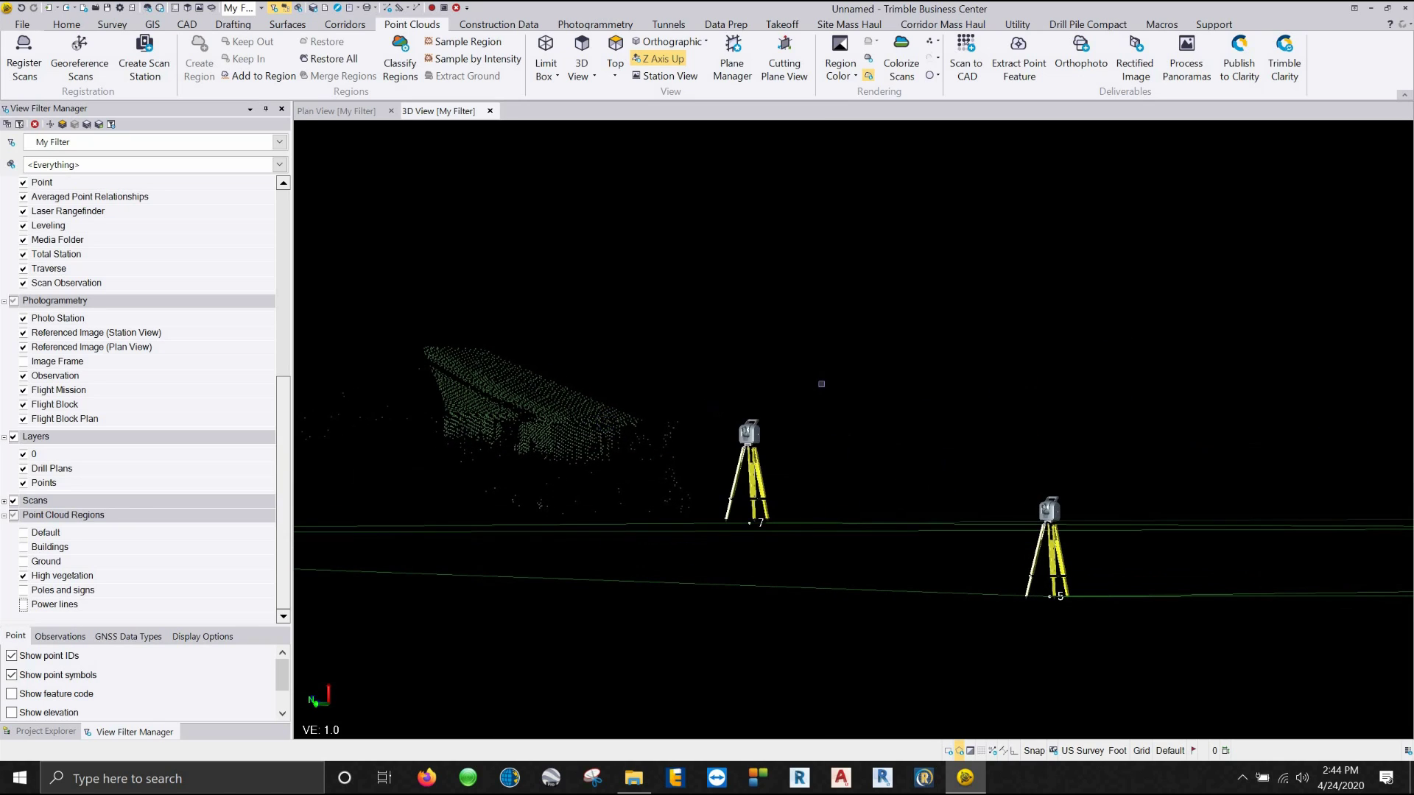
left_click(906, 345)
left_click(756, 356)
left_click(651, 414)
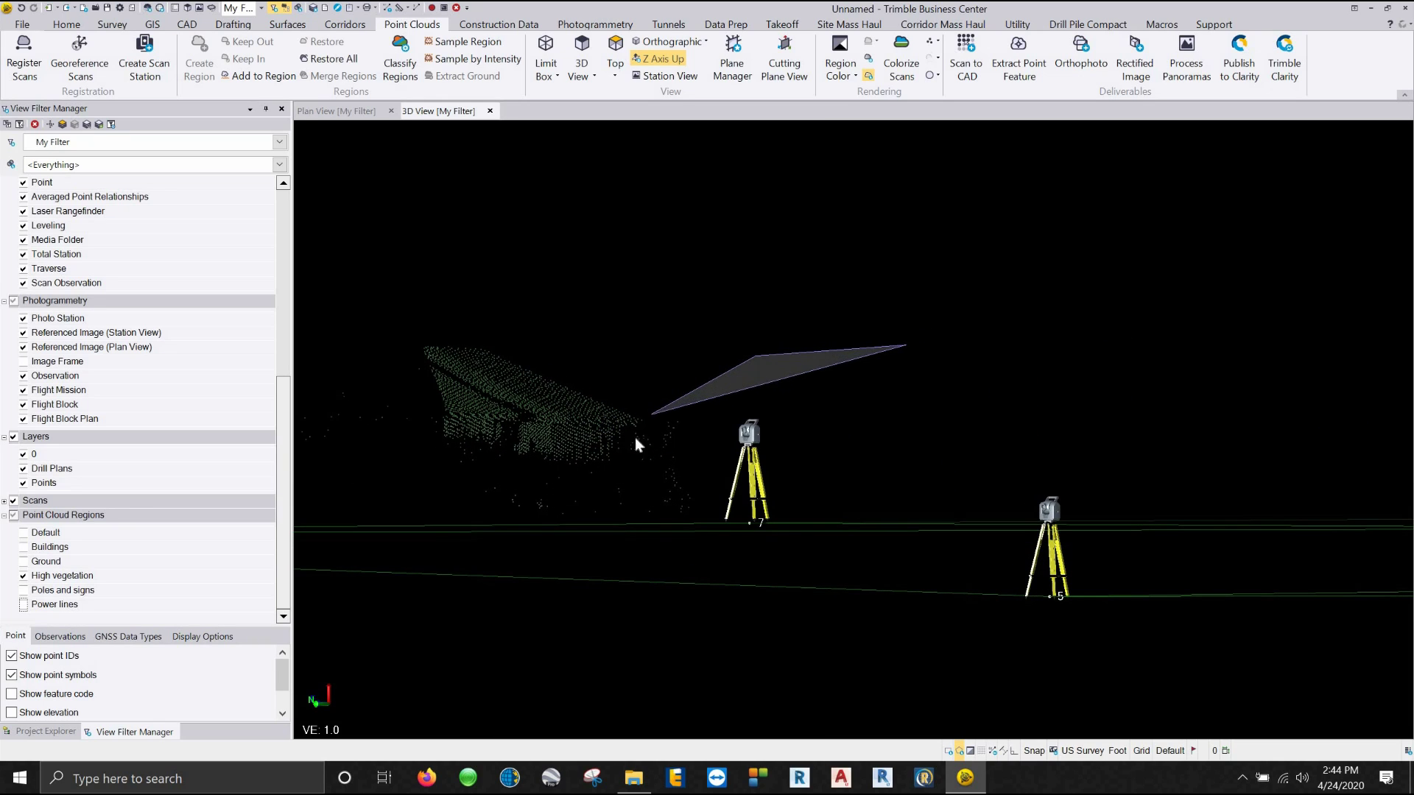
left_click(643, 524)
left_click(717, 548)
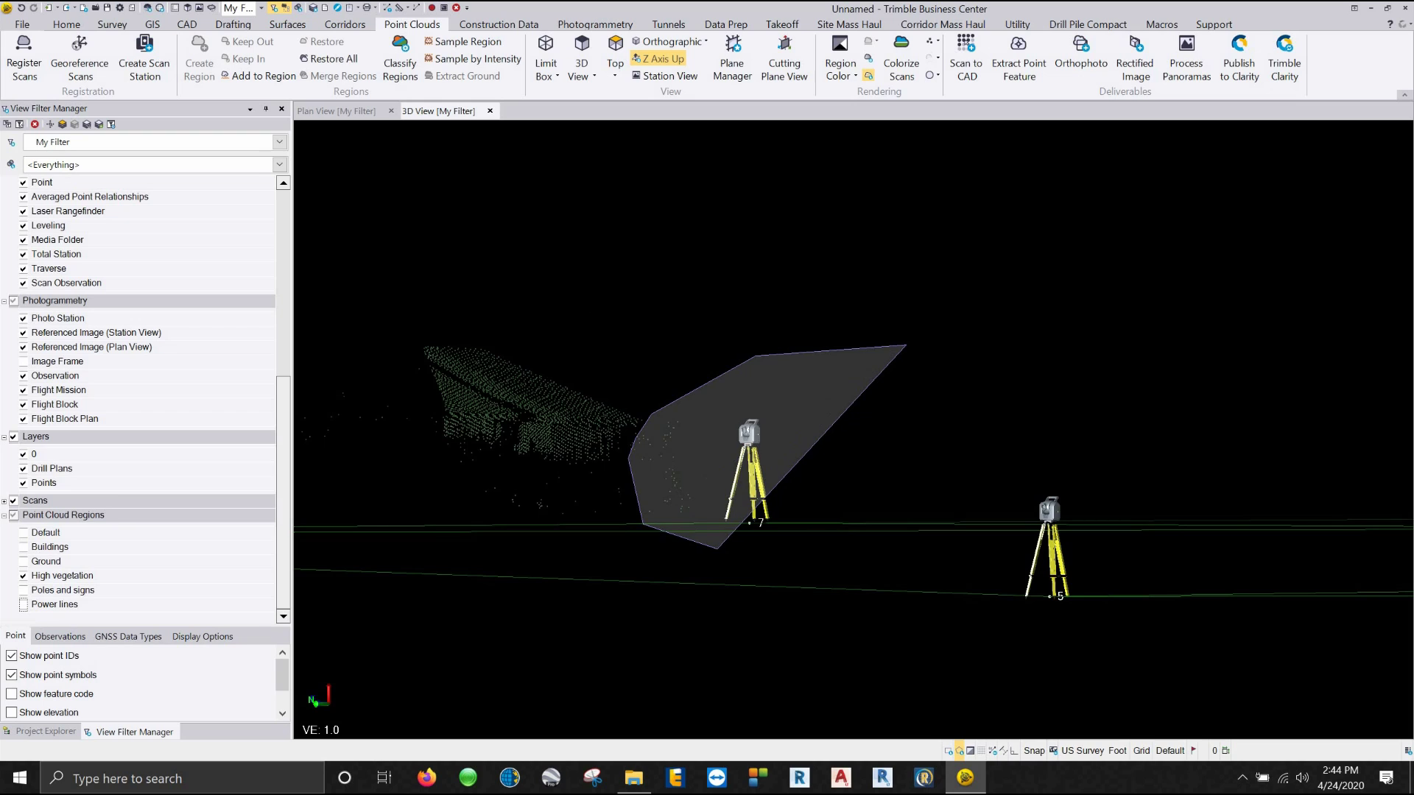
double_click(717, 548)
left_click(249, 42)
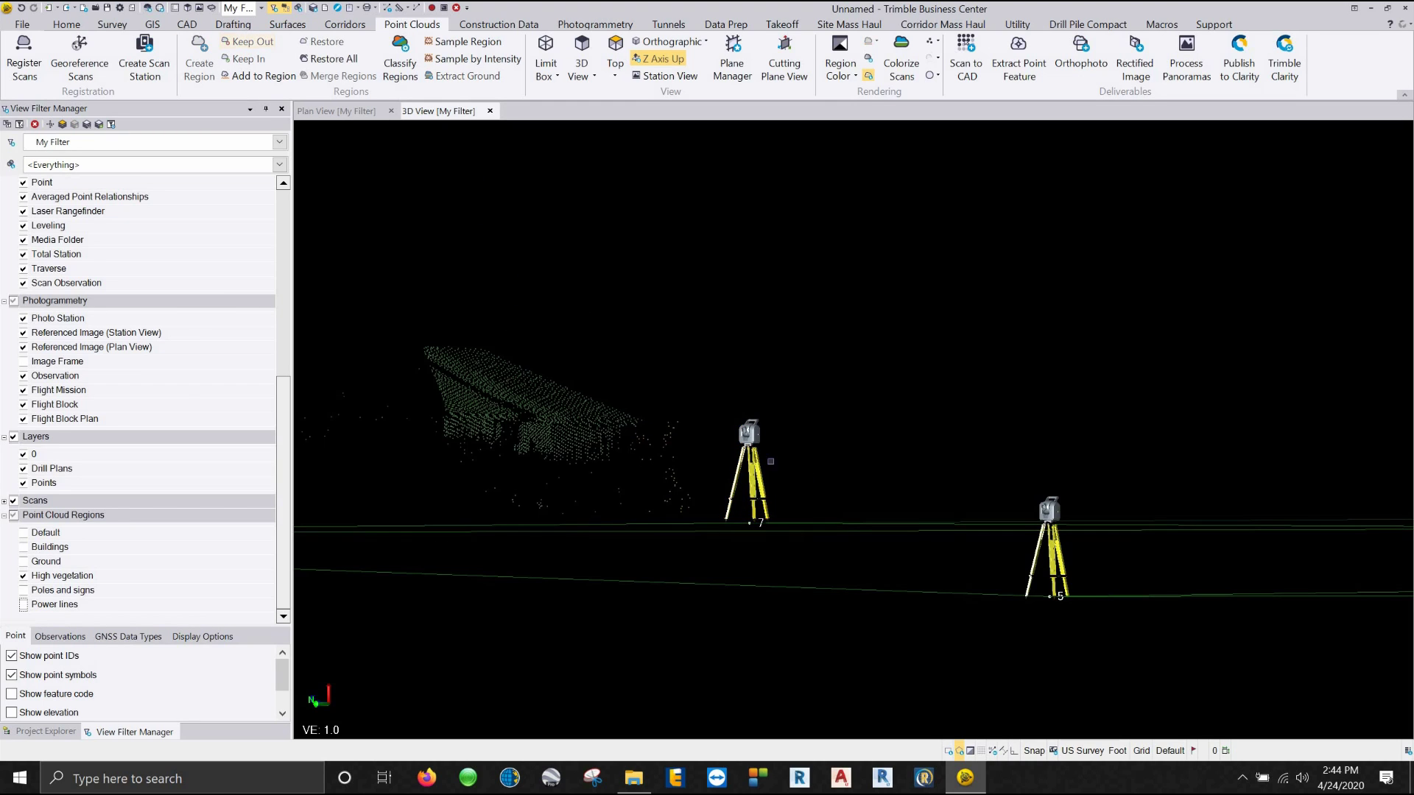
Fence the leftover stray points beyond the shed's opposite end from the front and keep them out
right_click_drag(771, 461, 181, 479)
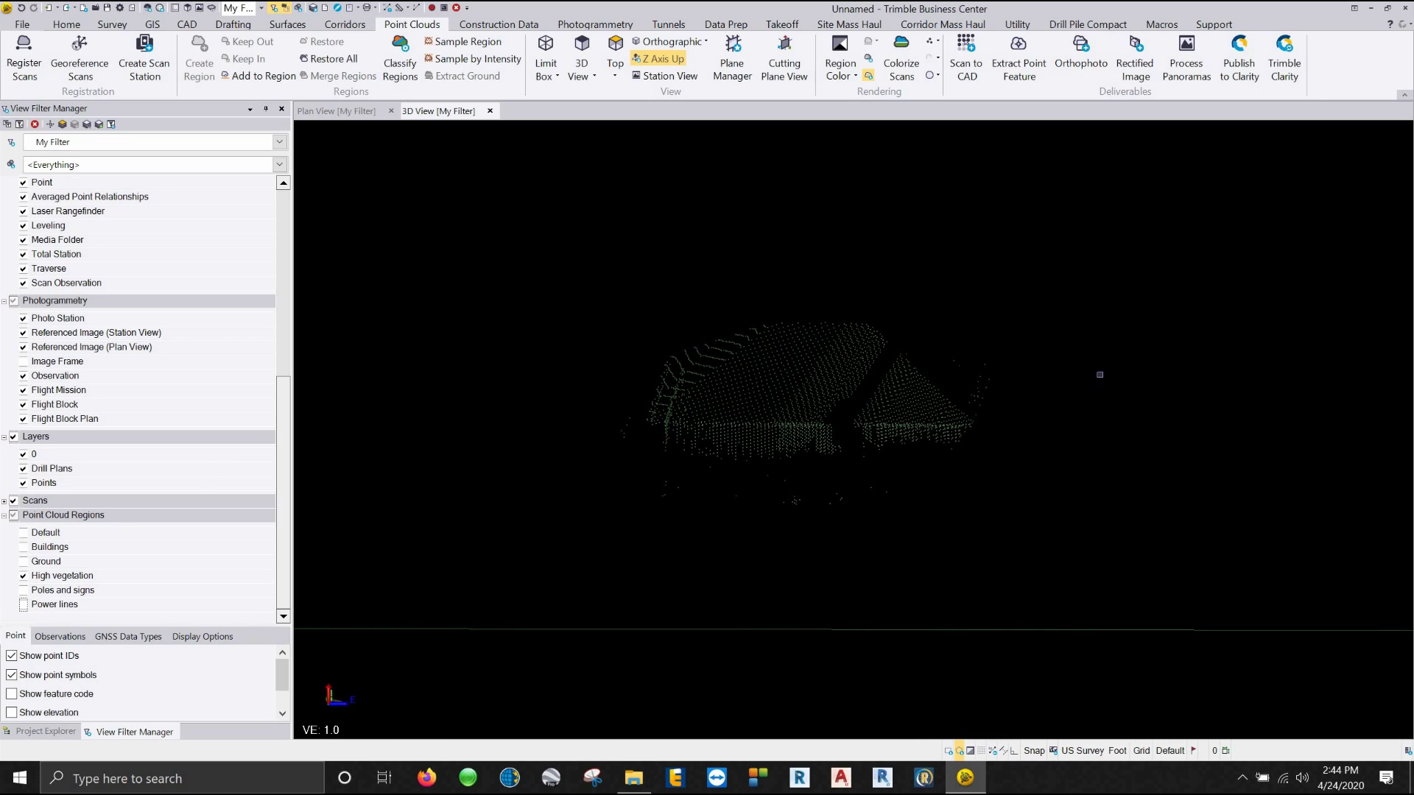
left_click(532, 362)
left_click(640, 383)
left_click(636, 464)
double_click(615, 503)
Fence all the remaining shed points and create a new point cloud region from them named Shed
middle_click_drag(932, 450, 861, 466)
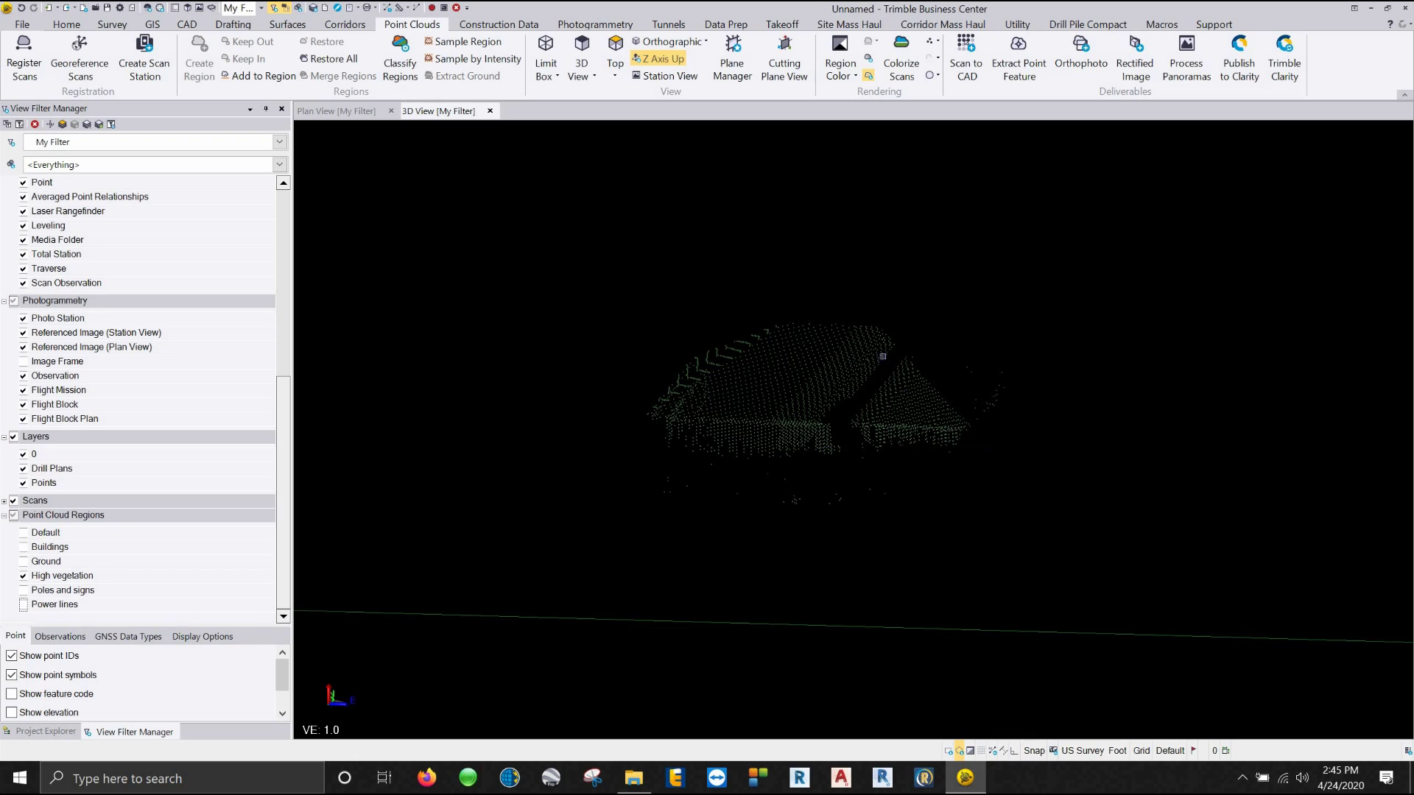
left_click(1093, 343)
left_click(853, 257)
left_click(730, 259)
left_click(617, 318)
left_click(559, 471)
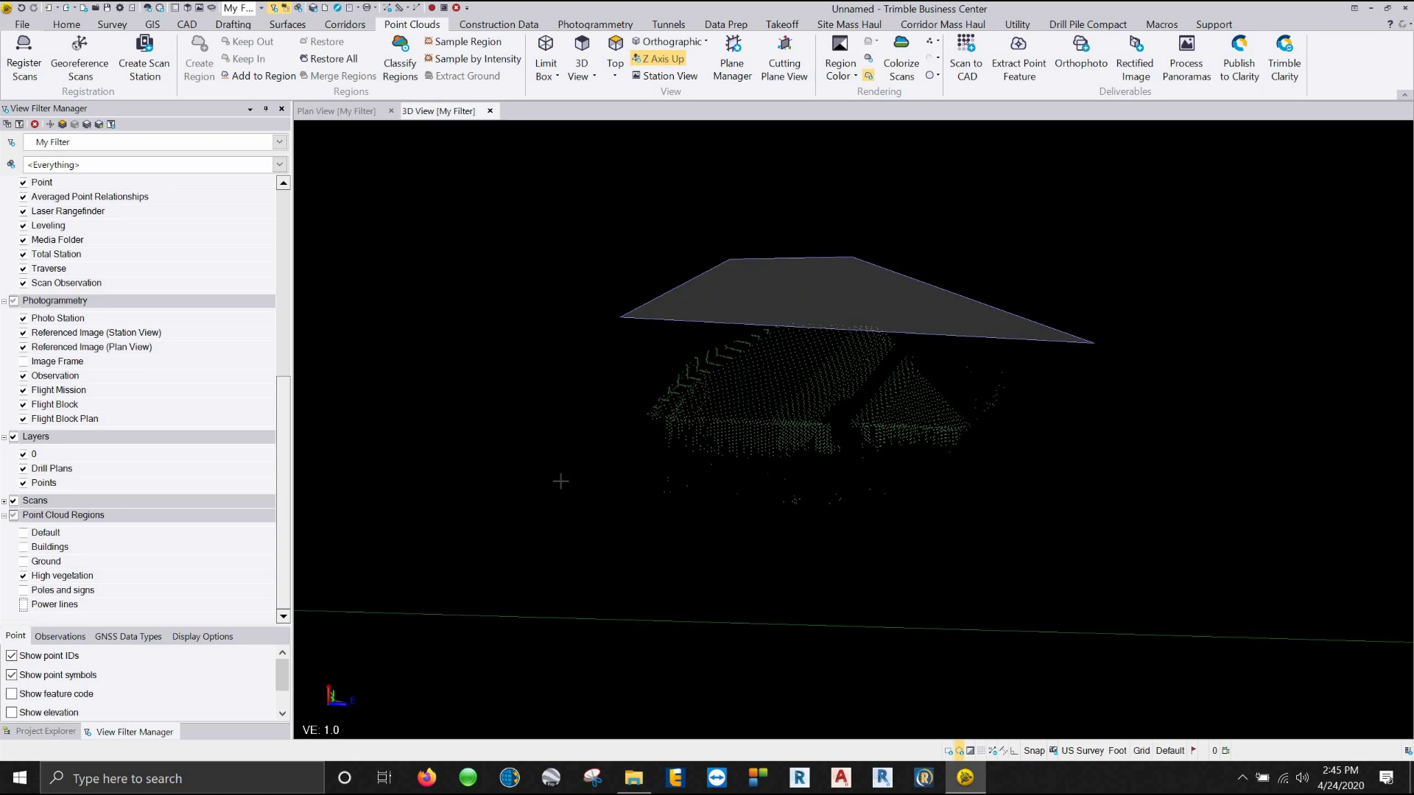
left_click(603, 546)
left_click(995, 555)
left_click(1093, 493)
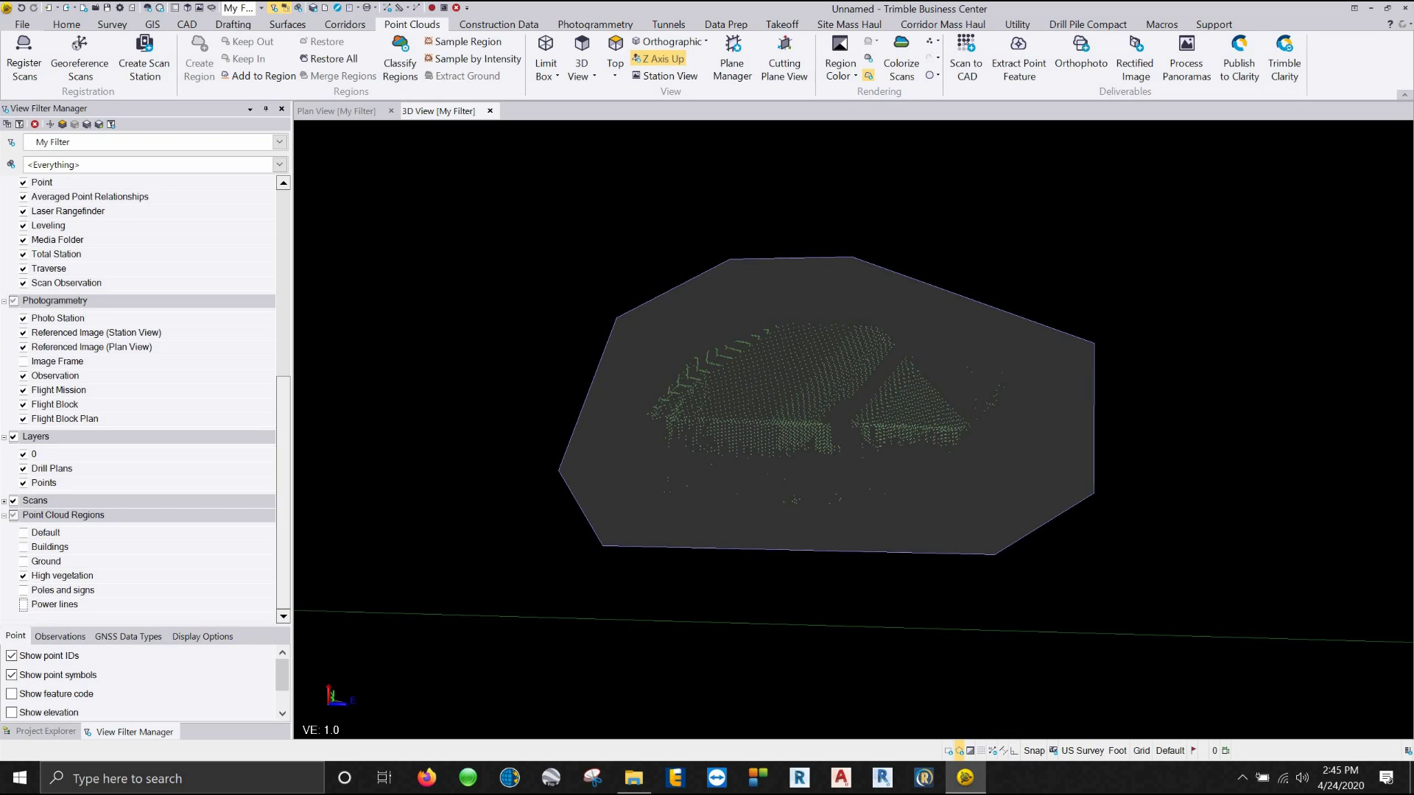
double_click(1093, 493)
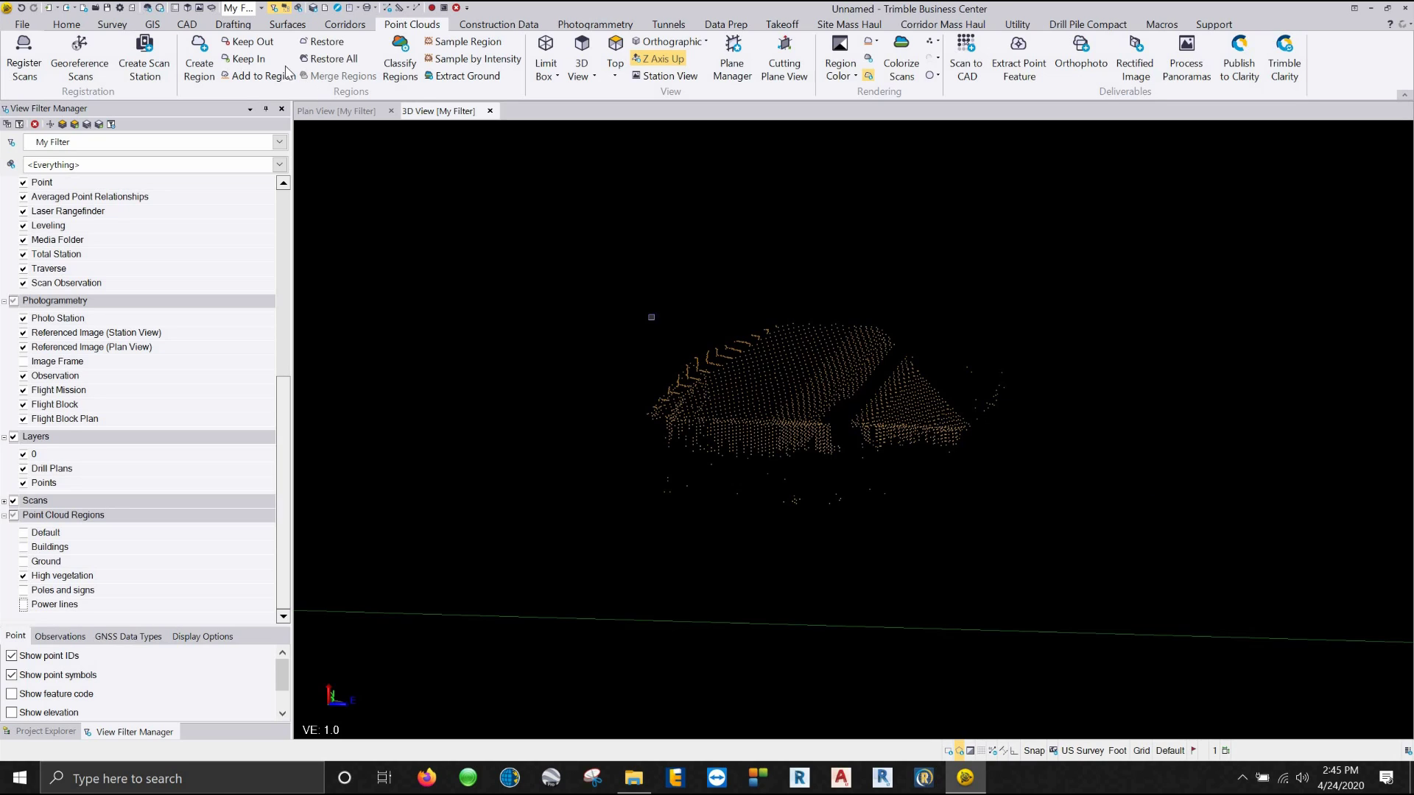
left_click(206, 53)
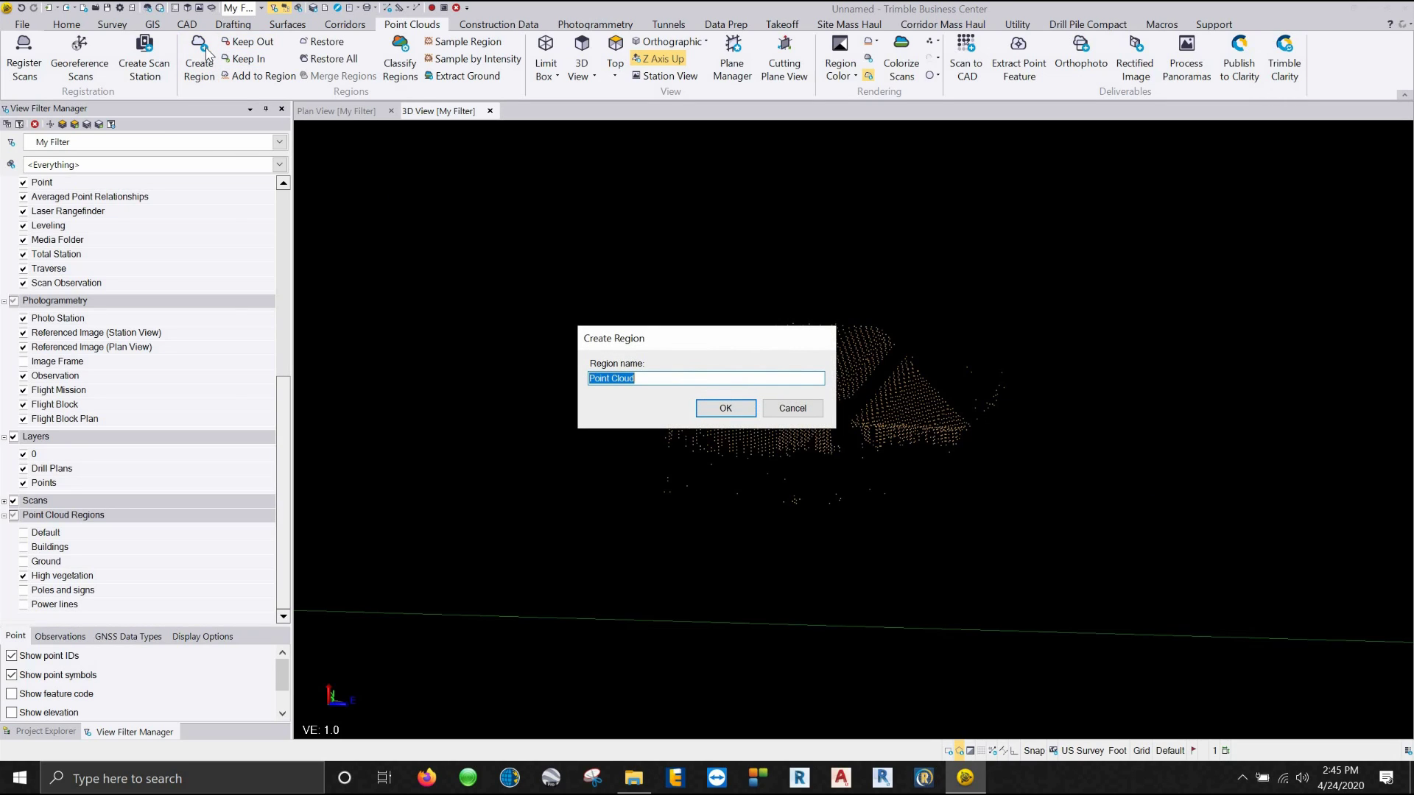
type("Shed")
left_click(720, 407)
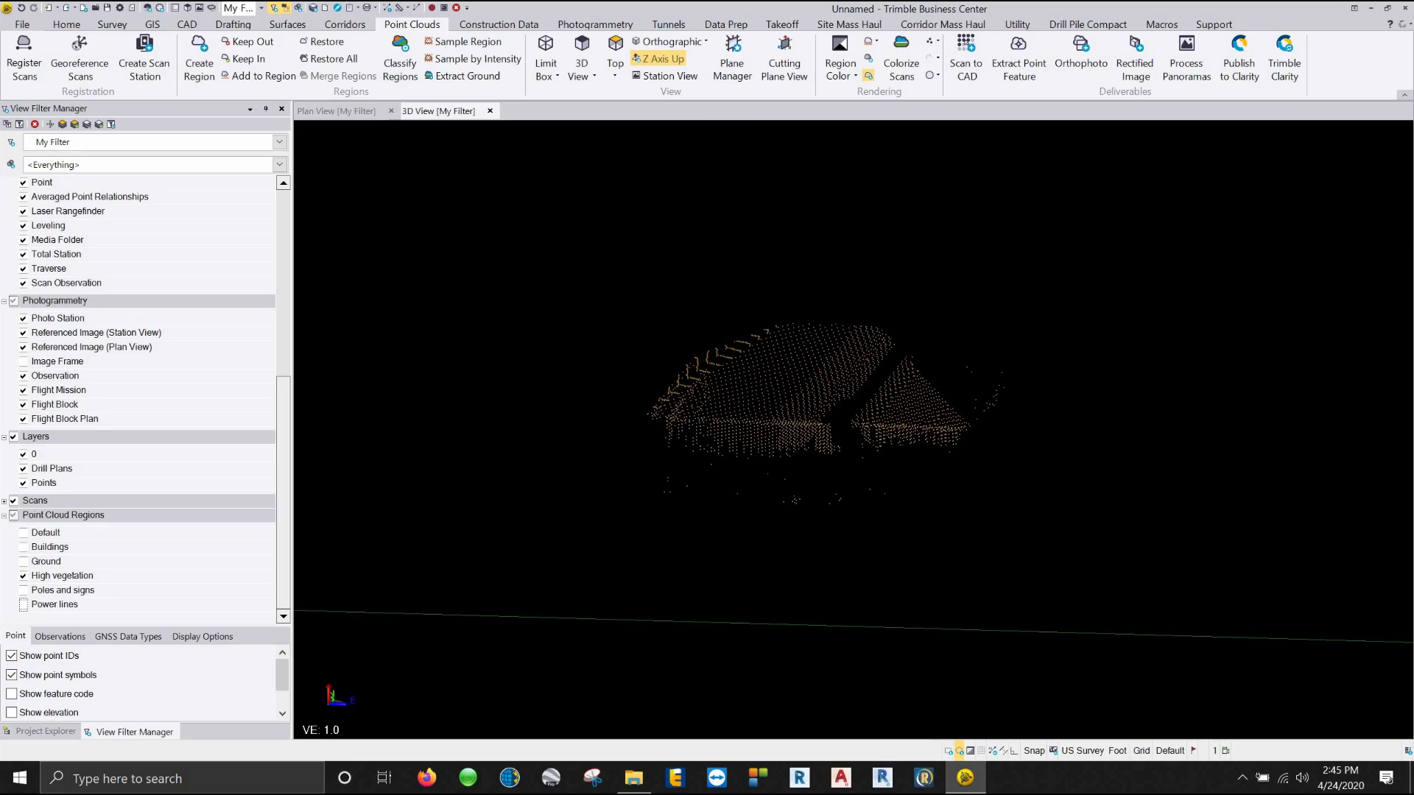
Select the Shed region and examine its points among the surrounding high vegetation near station 5
right_click_drag(695, 393, 818, 397)
middle_click_drag(818, 398, 802, 391)
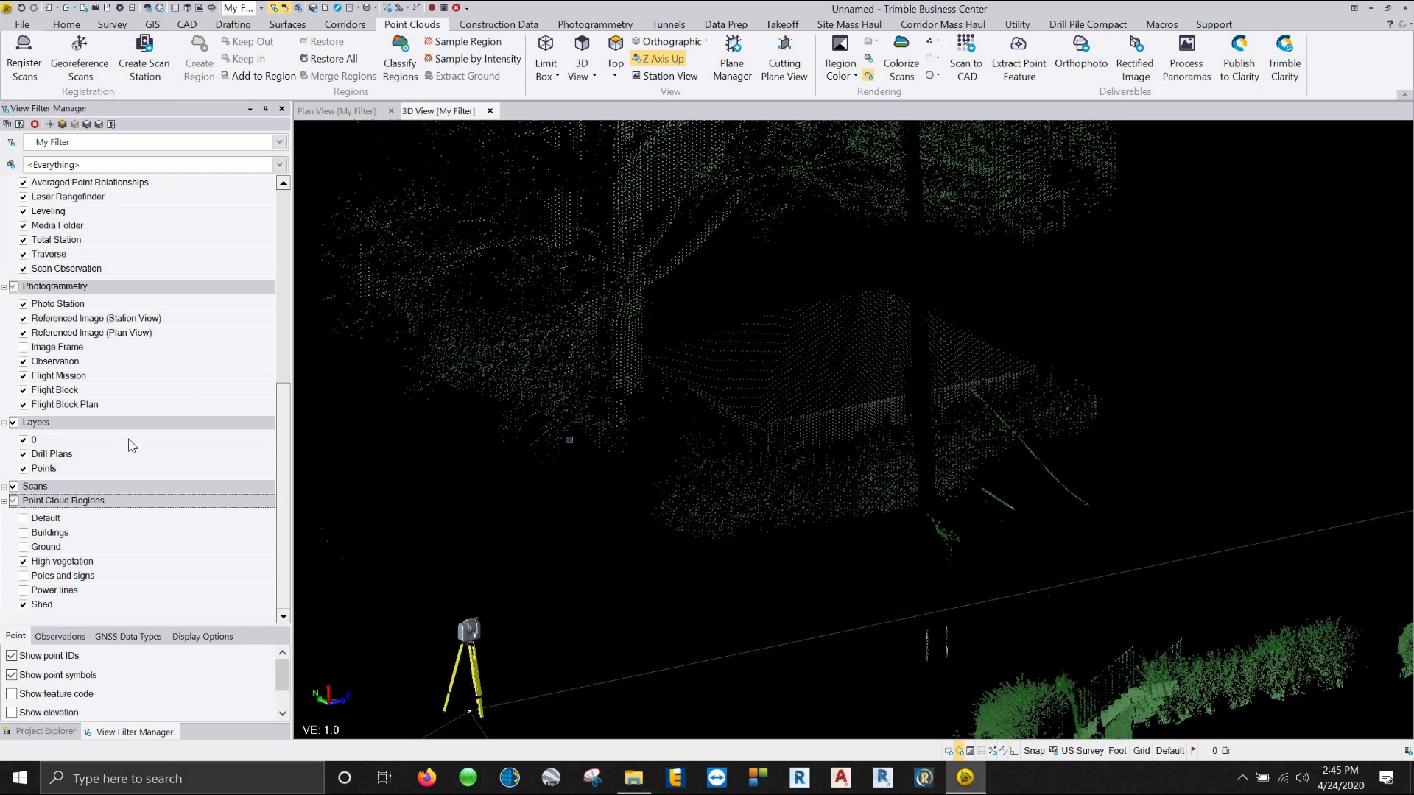
left_click(62, 606)
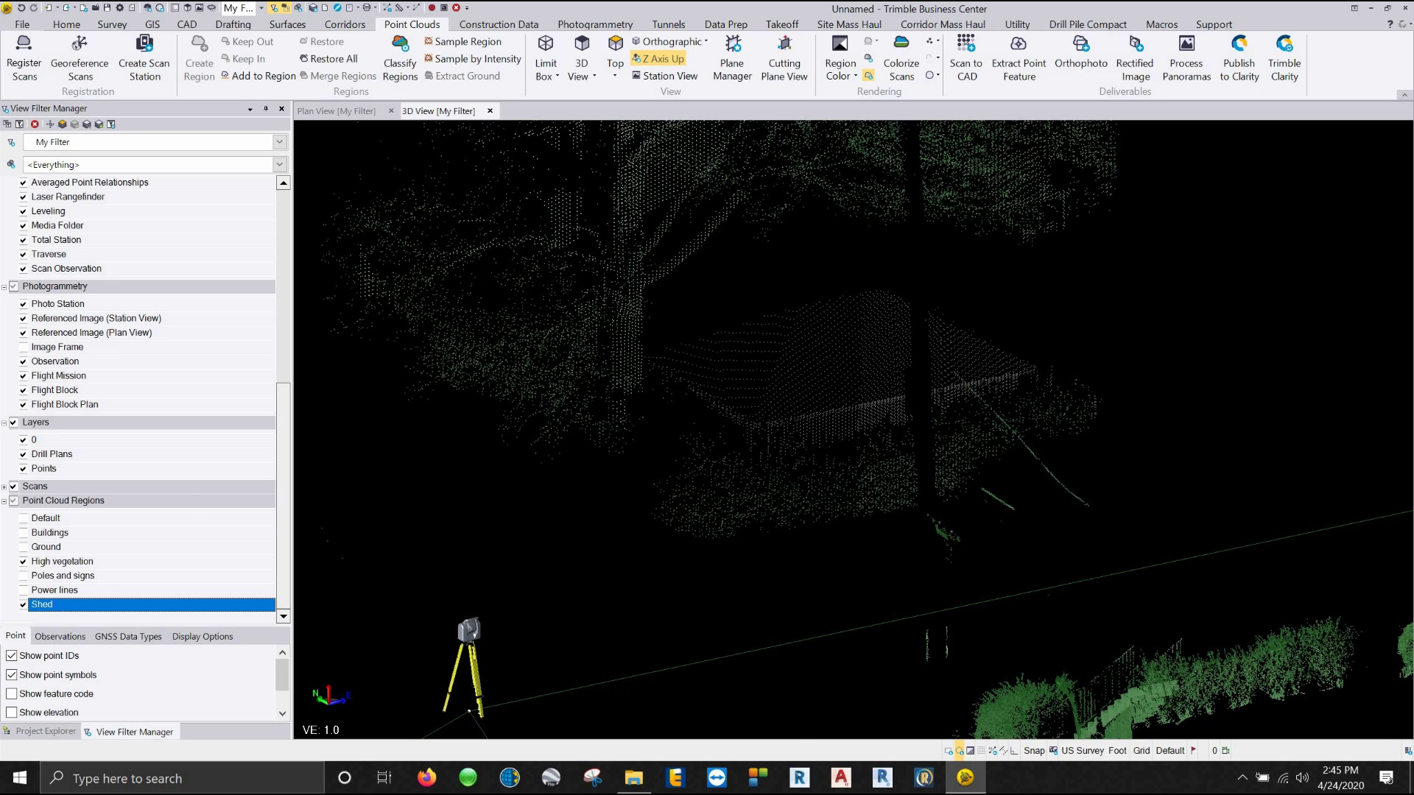
scroll(778, 301, "down", 5)
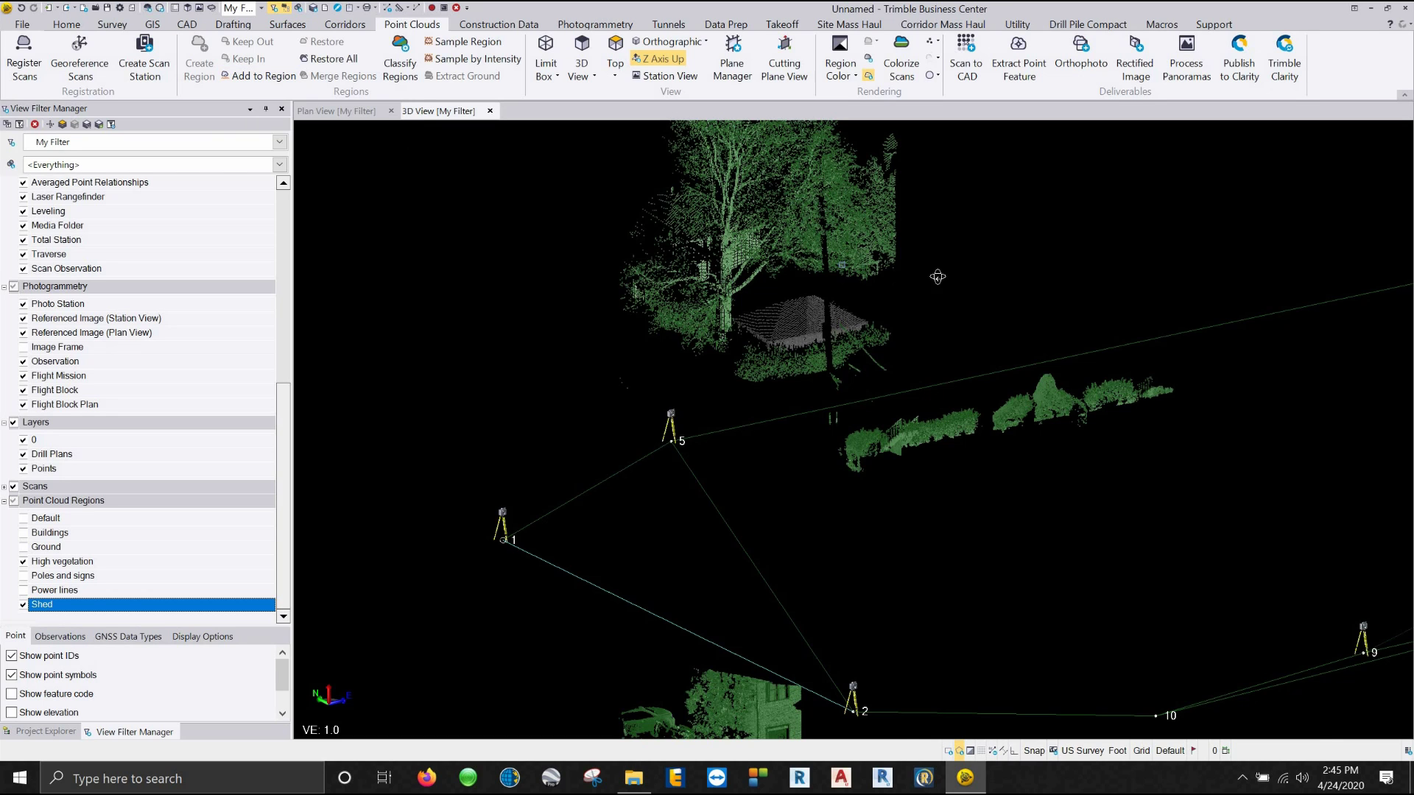
left_click_drag(938, 277, 978, 296)
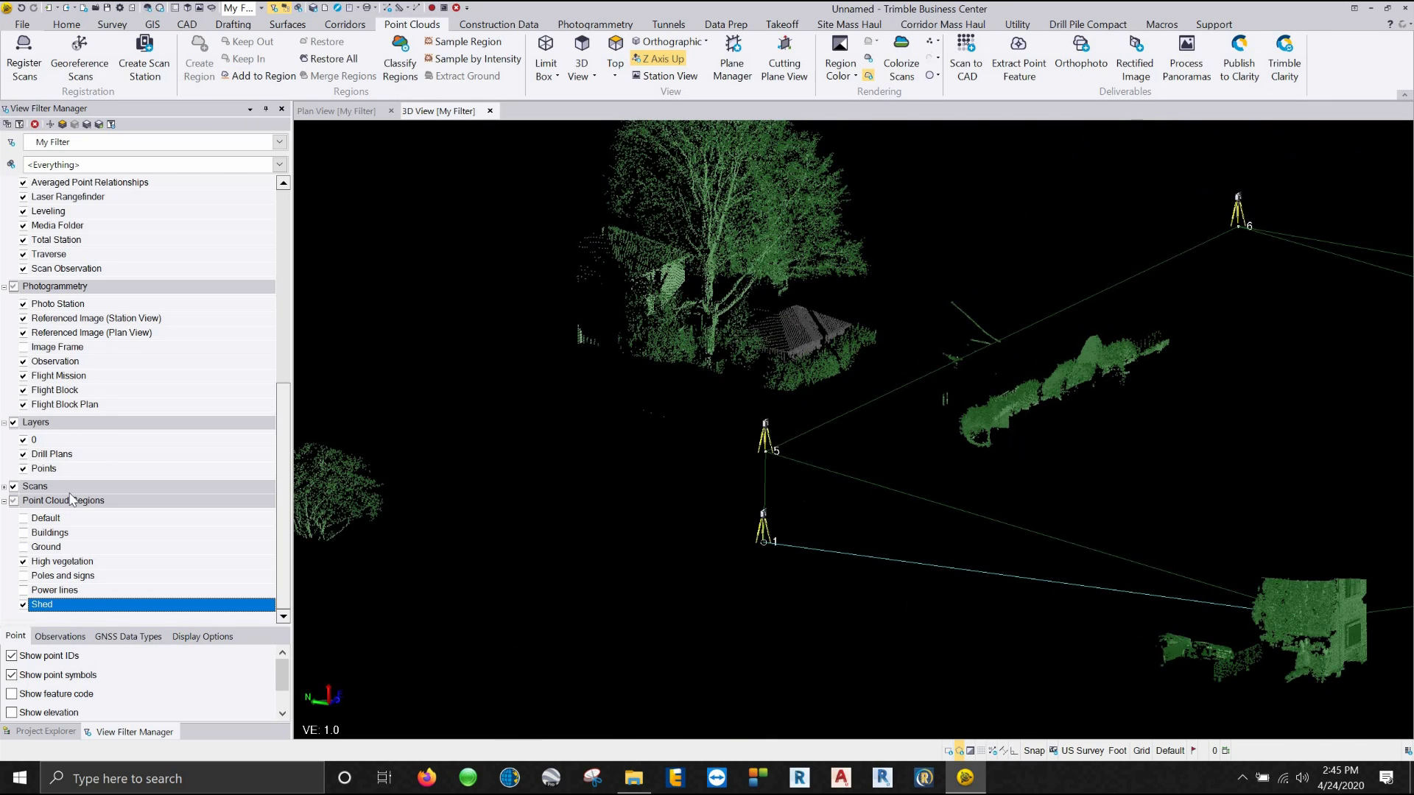
Show the Poles and signs and Power lines regions alongside High vegetation and Shed
left_click(24, 576)
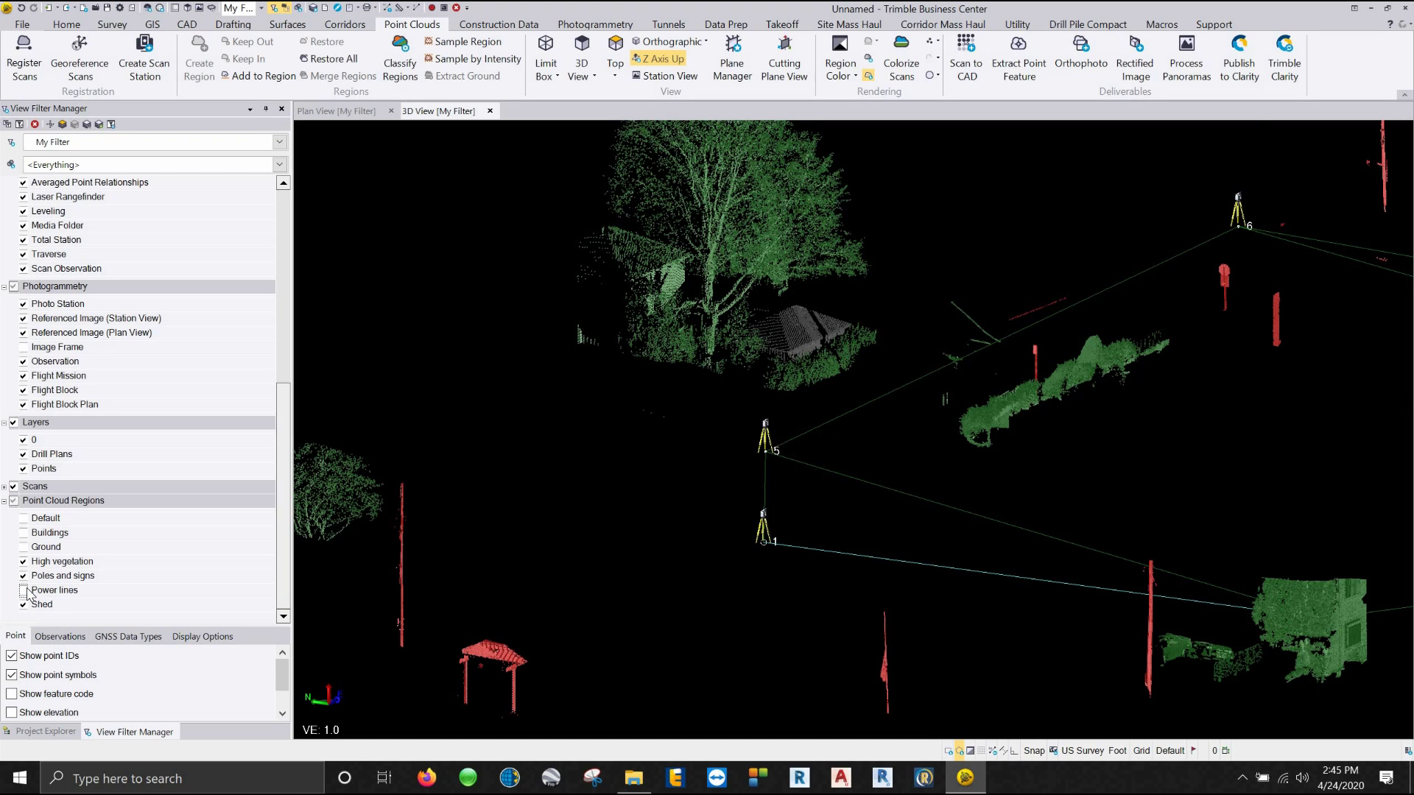
left_click(23, 590)
mouse_move(865, 287)
middle_mouse_down()
mouse_move(730, 298)
mouse_move(773, 324)
middle_mouse_up()
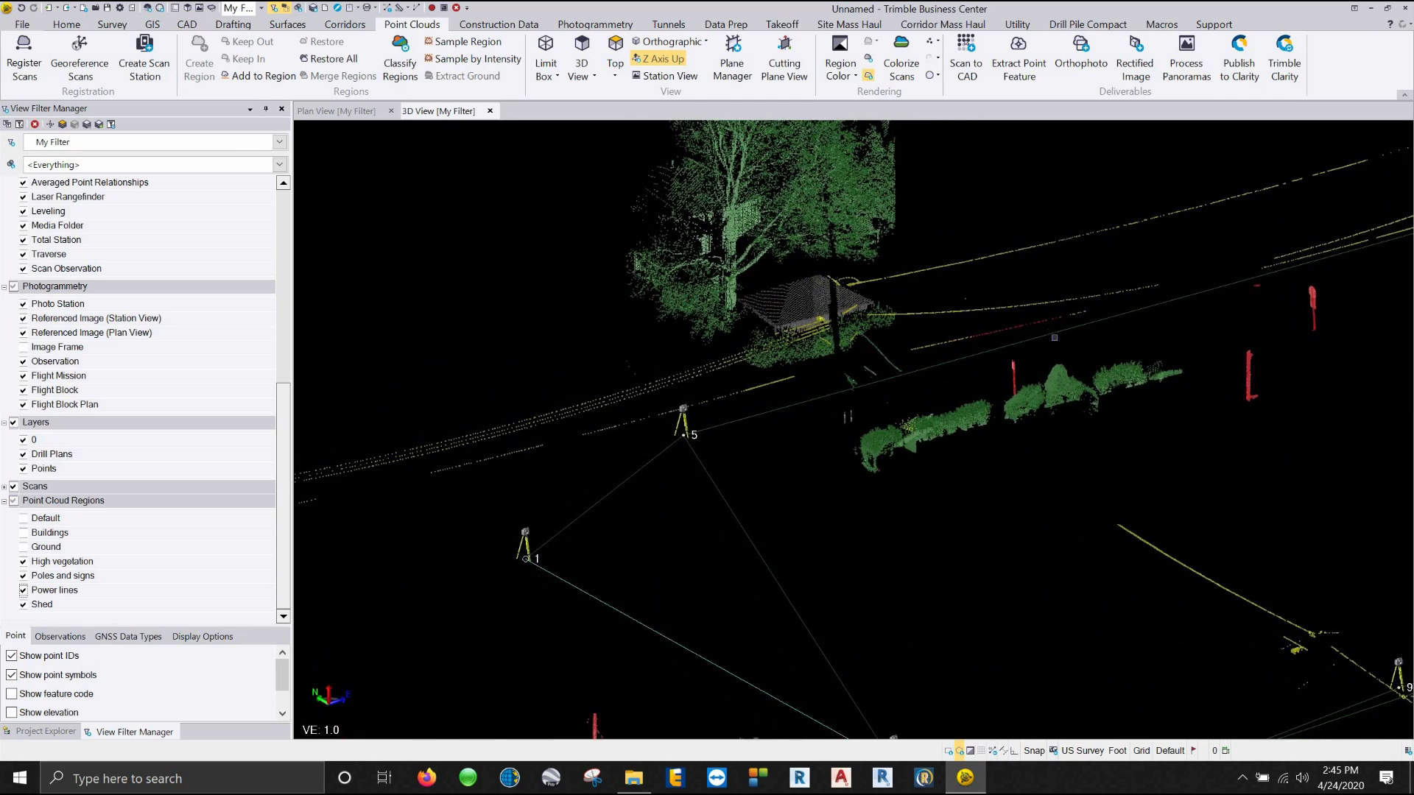
Fence the stretch of overhead line misclassified as Poles and signs behind the hedge and add it to the Power lines region
scroll(1054, 338, "up", 5)
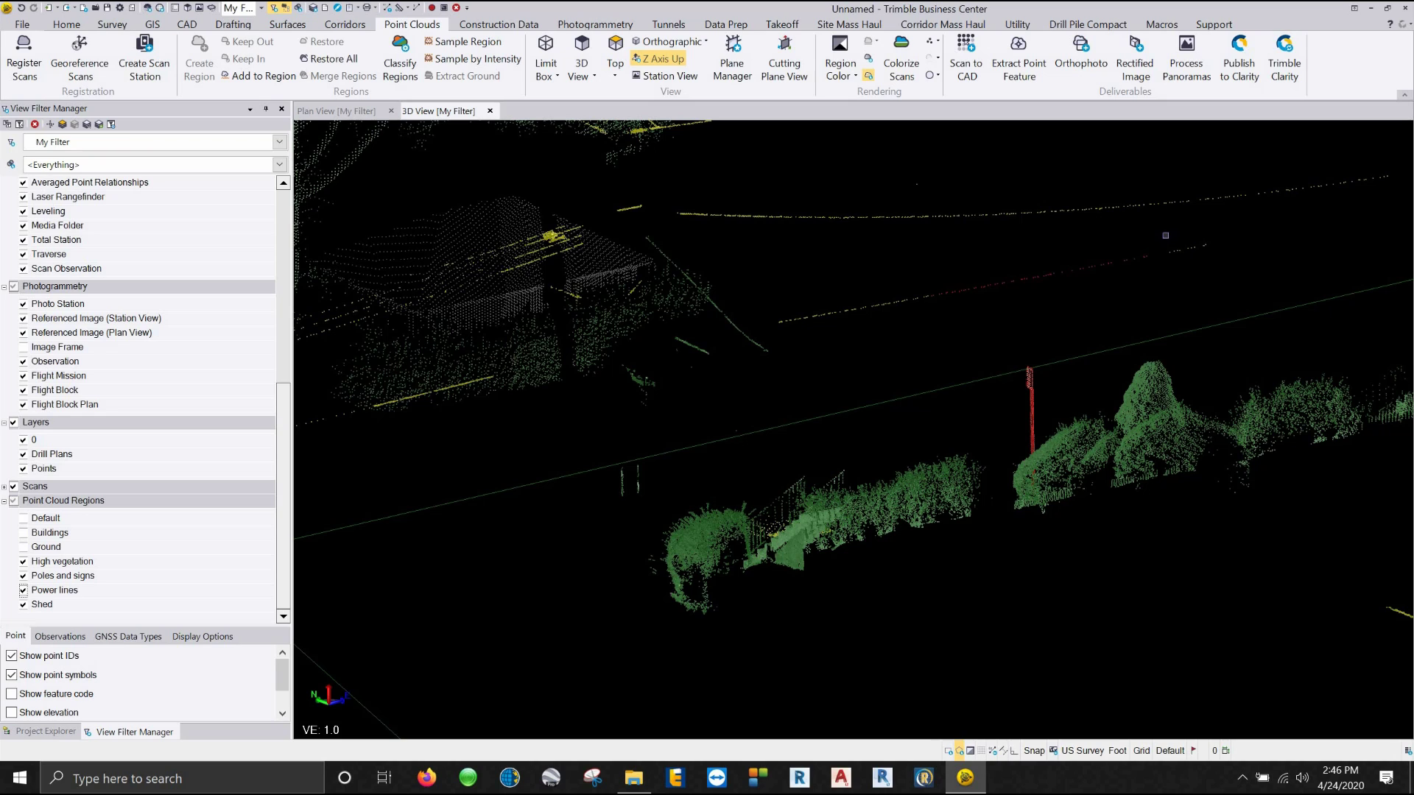
left_click(1163, 234)
left_click(909, 274)
left_click(908, 315)
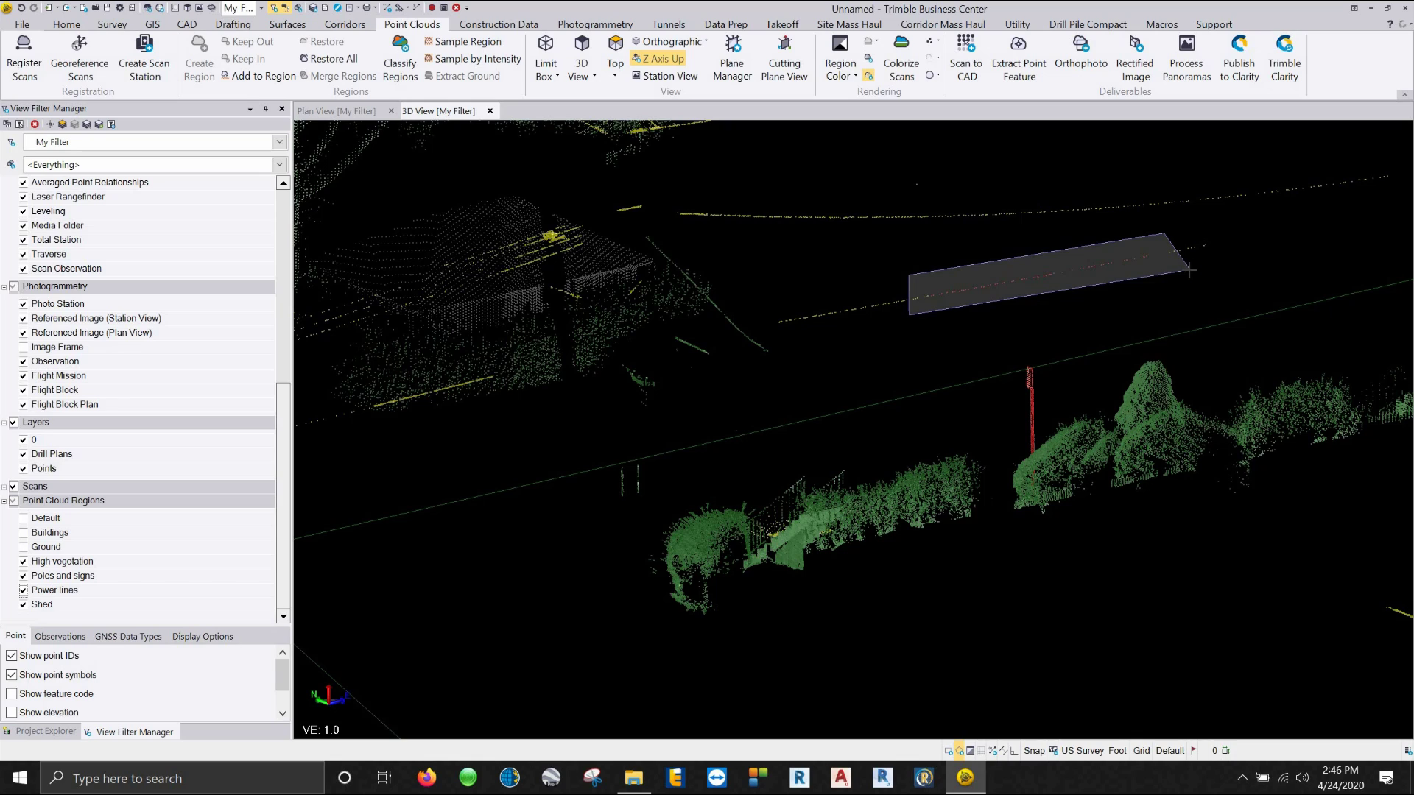
left_click(1189, 270)
left_click(1131, 282)
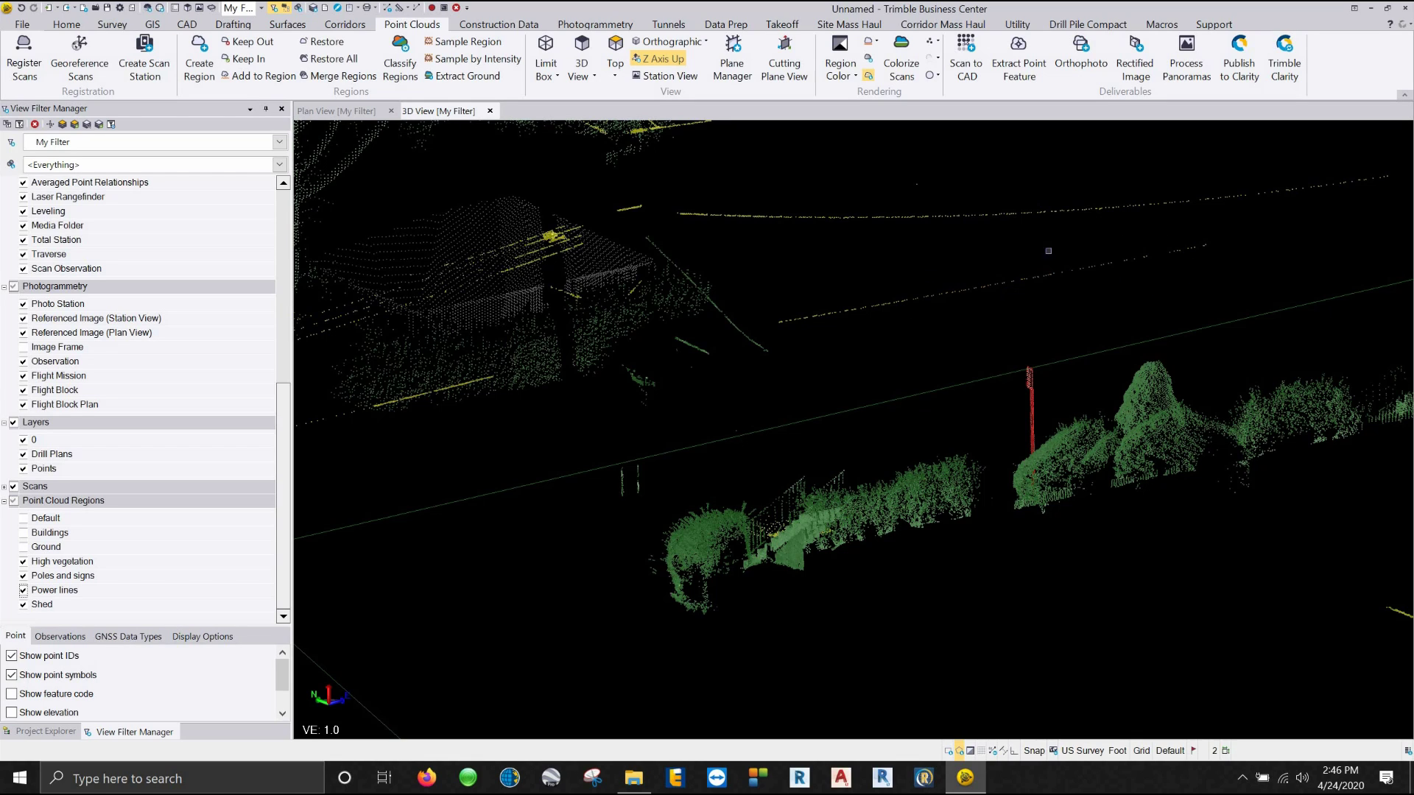
left_click(259, 76)
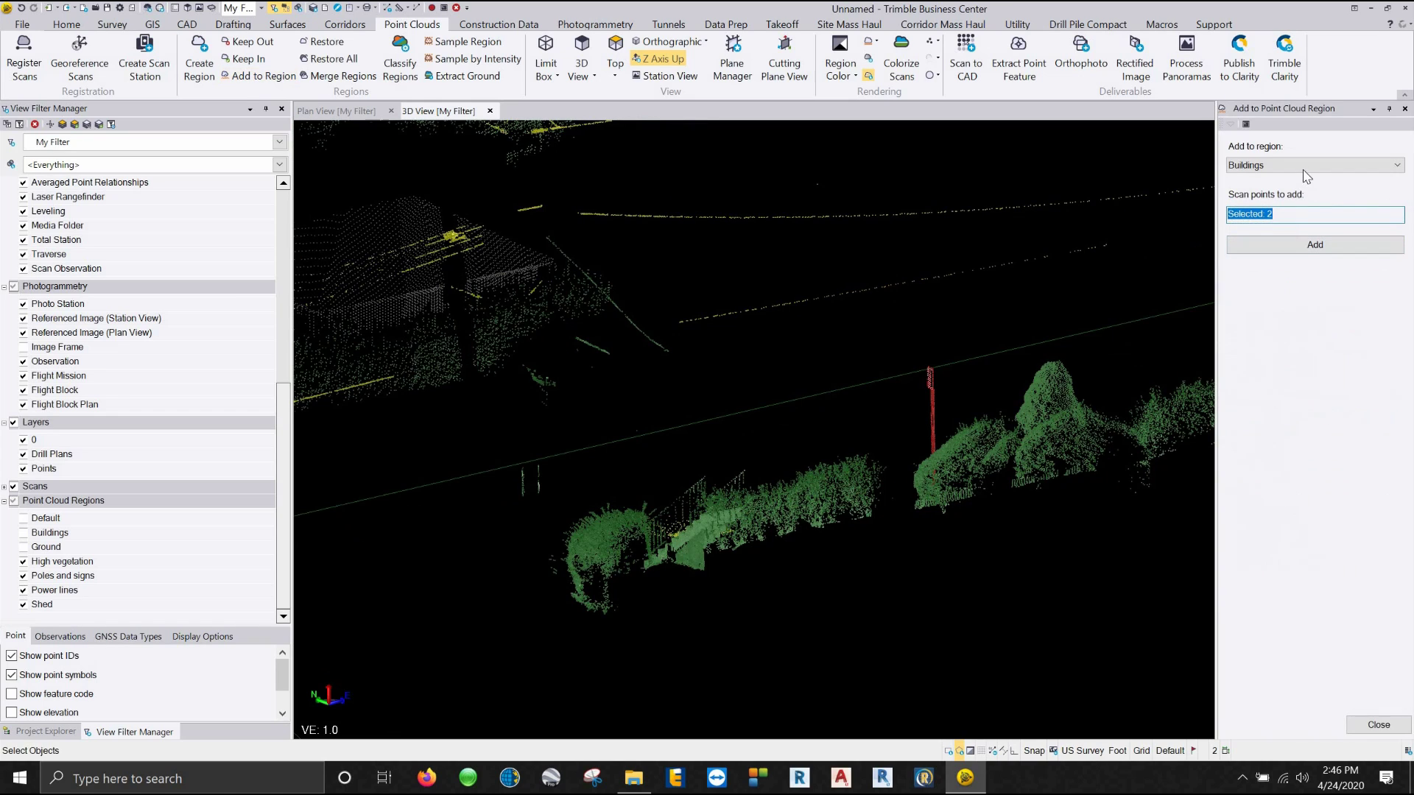
left_click(1307, 167)
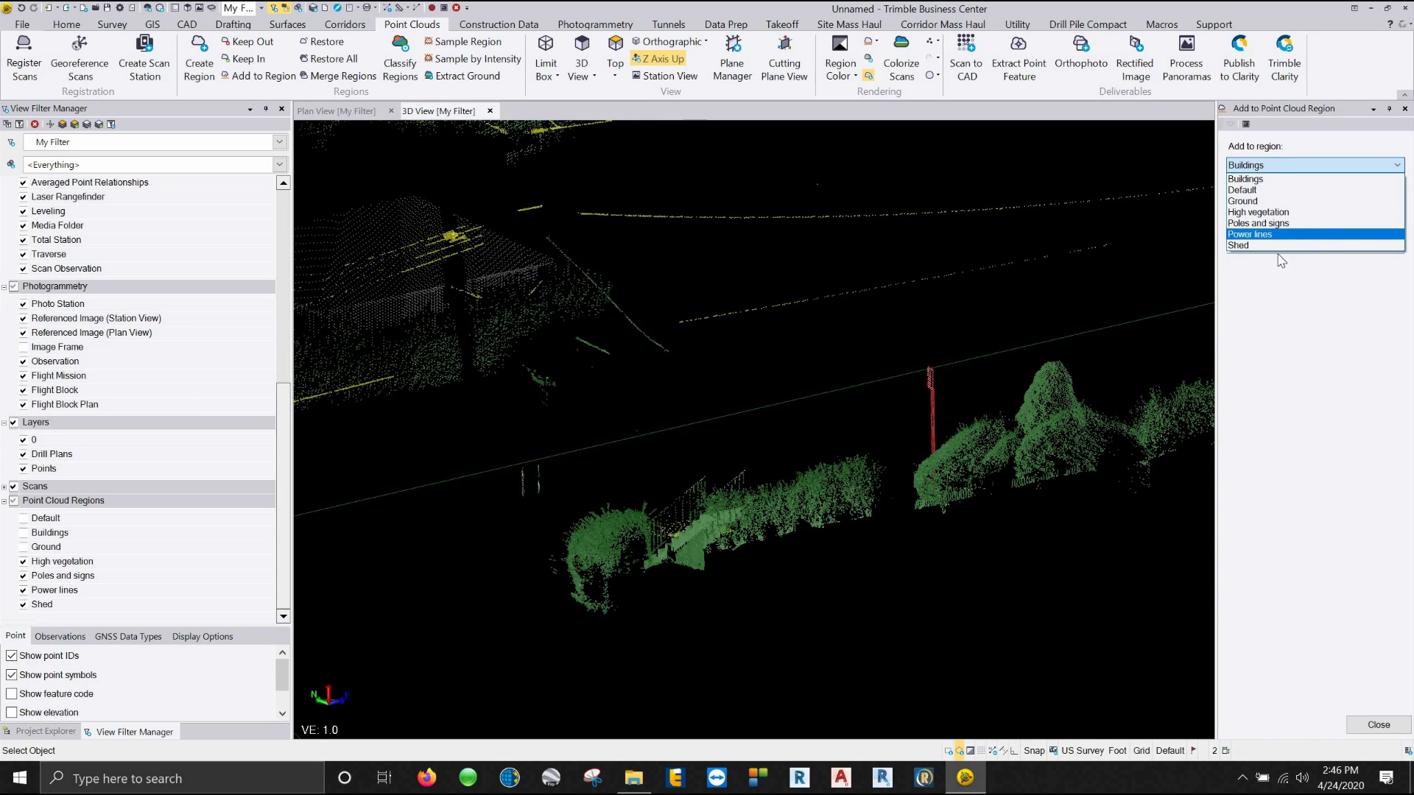
left_click(1290, 234)
left_click(1288, 247)
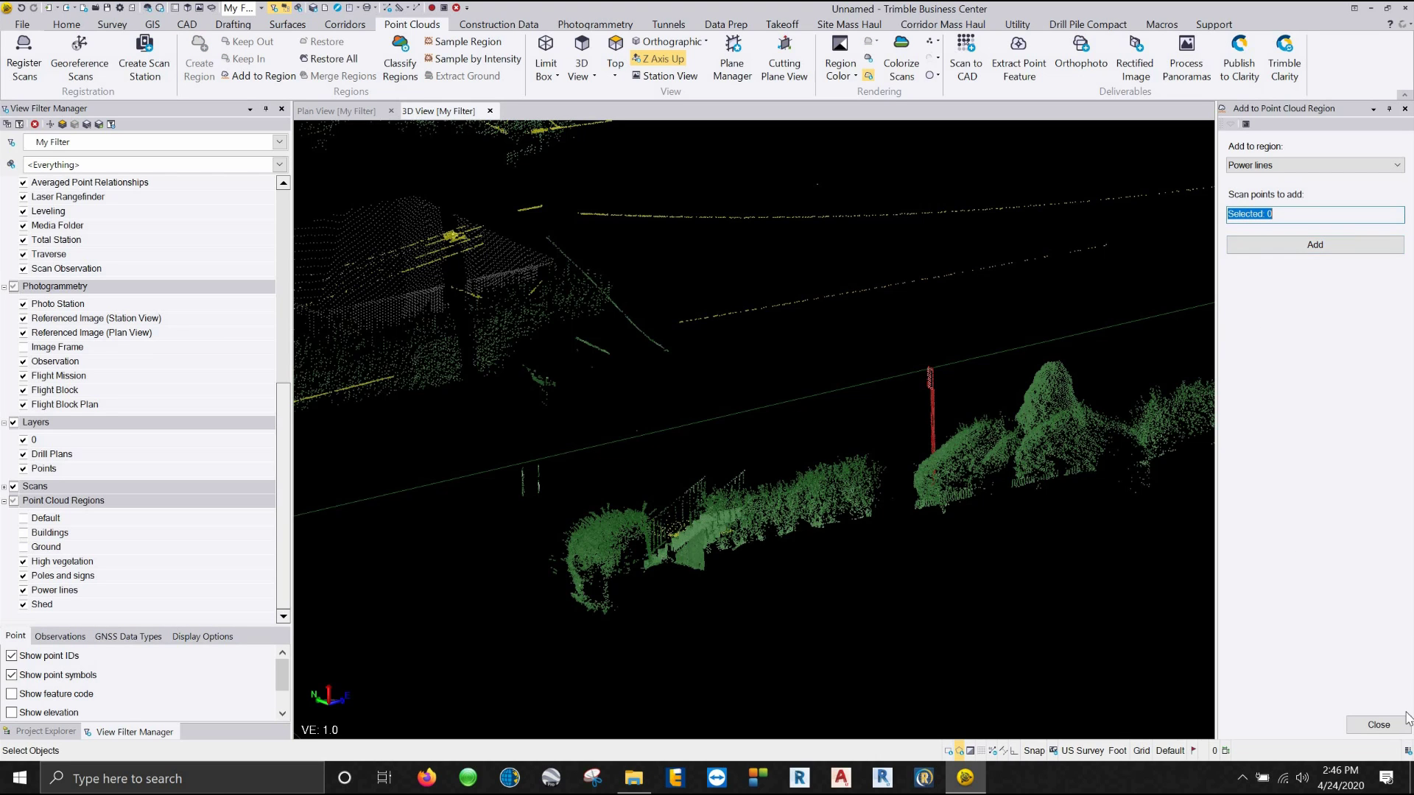
left_click(1377, 725)
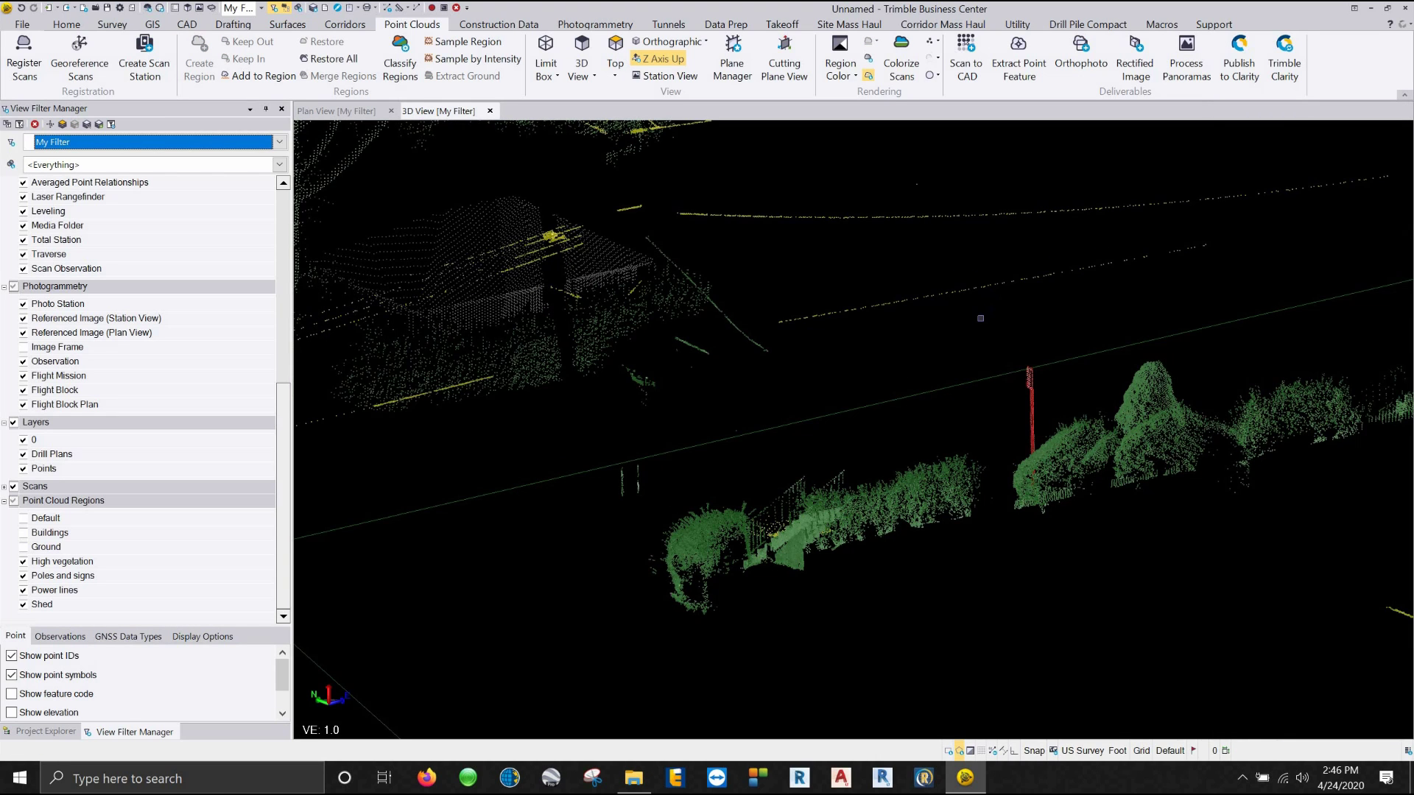
Fence the diagonal wire points between stations 5 and 6 and create a new point cloud region from them named POWER
scroll(981, 318, "down", 5)
right_click_drag(1031, 314, 1079, 317)
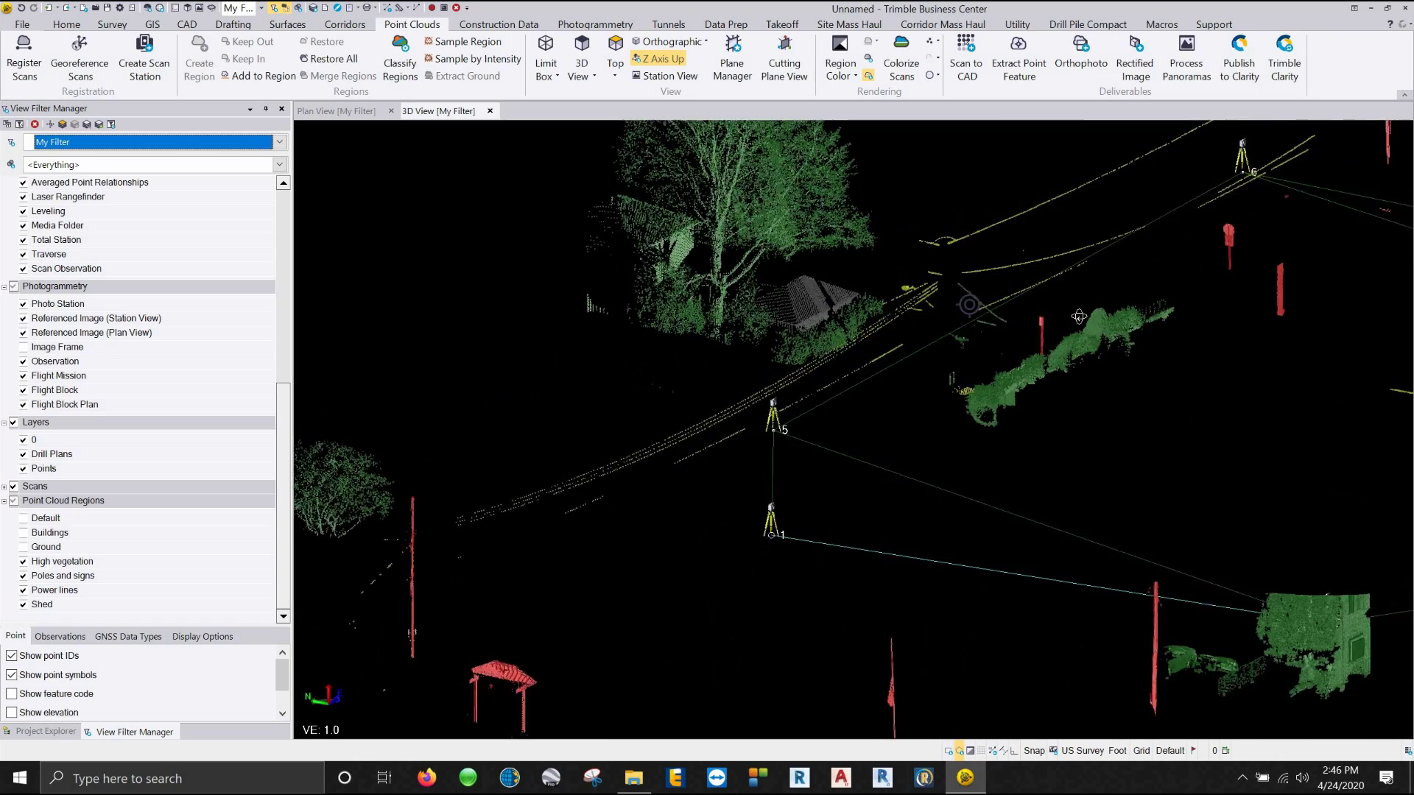
mouse_move(1079, 316)
middle_mouse_down()
mouse_move(1108, 302)
mouse_move(1068, 287)
middle_mouse_up()
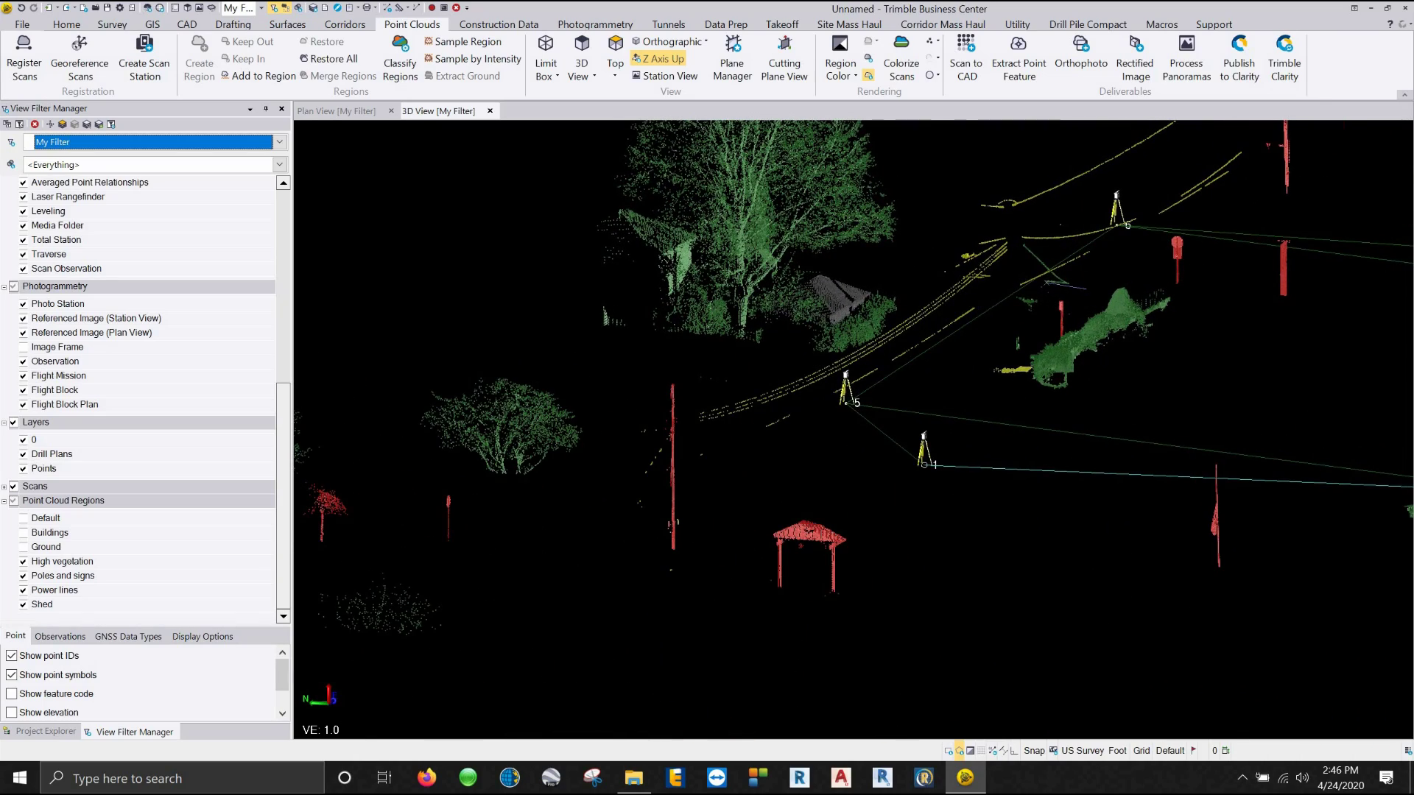
left_click(1038, 283)
left_click(1018, 238)
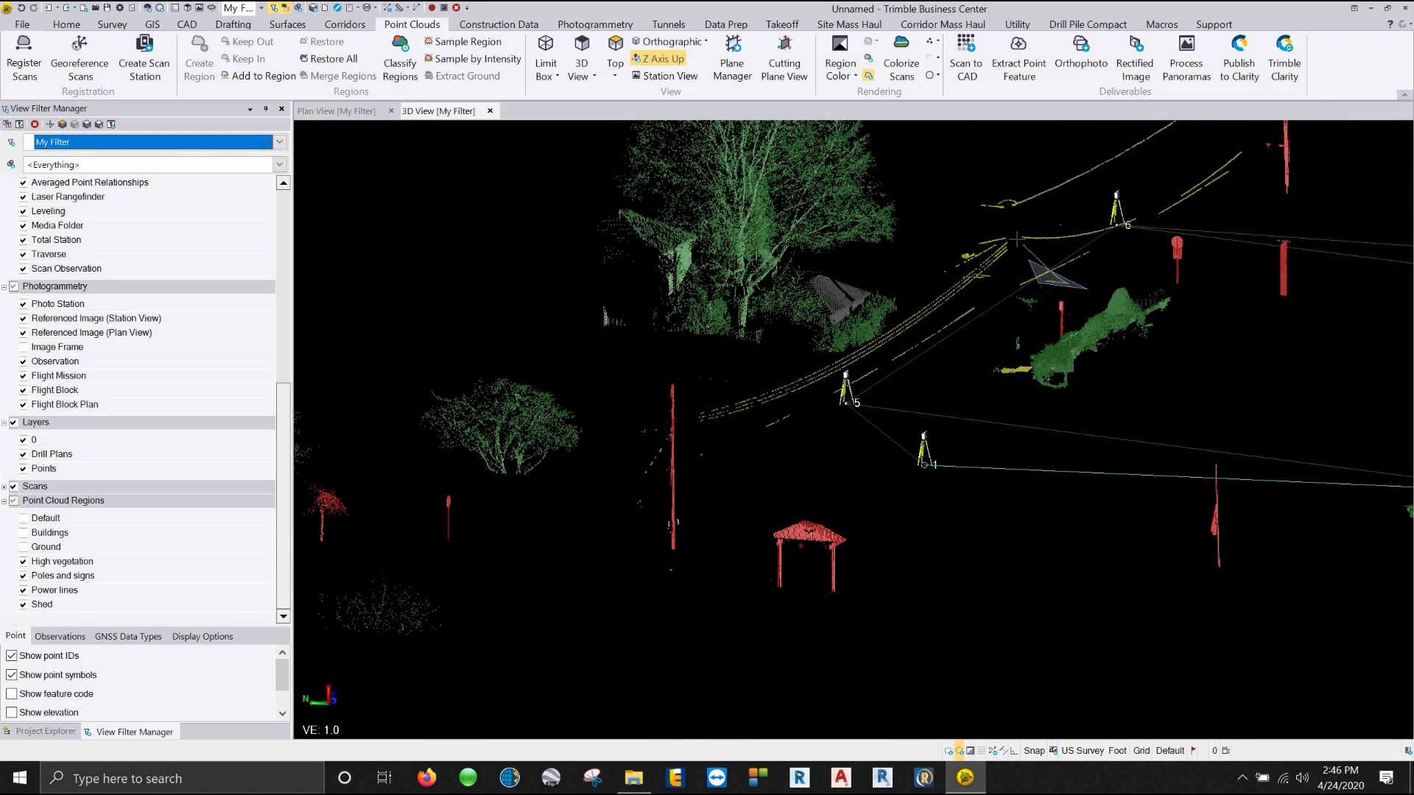
left_click(1064, 265)
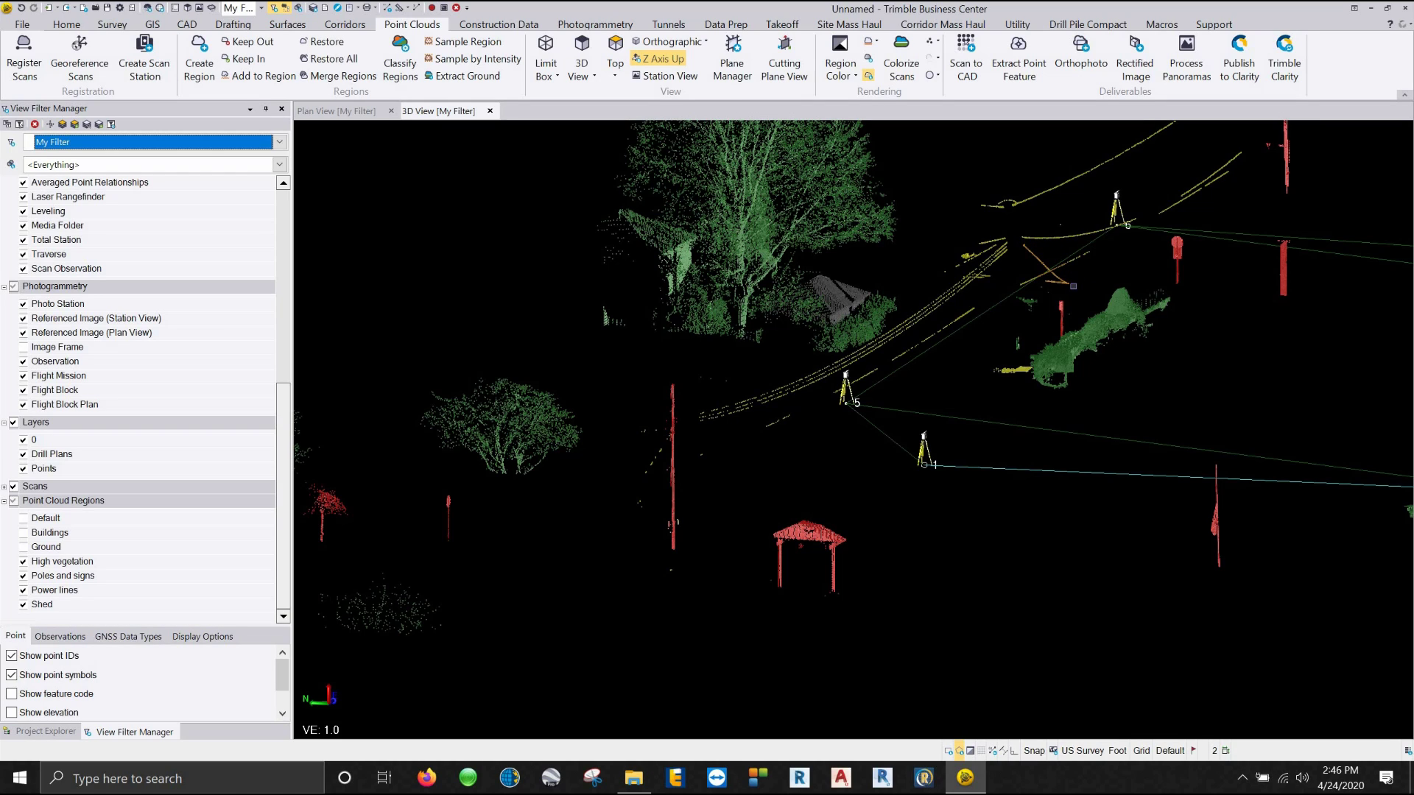
left_click(234, 78)
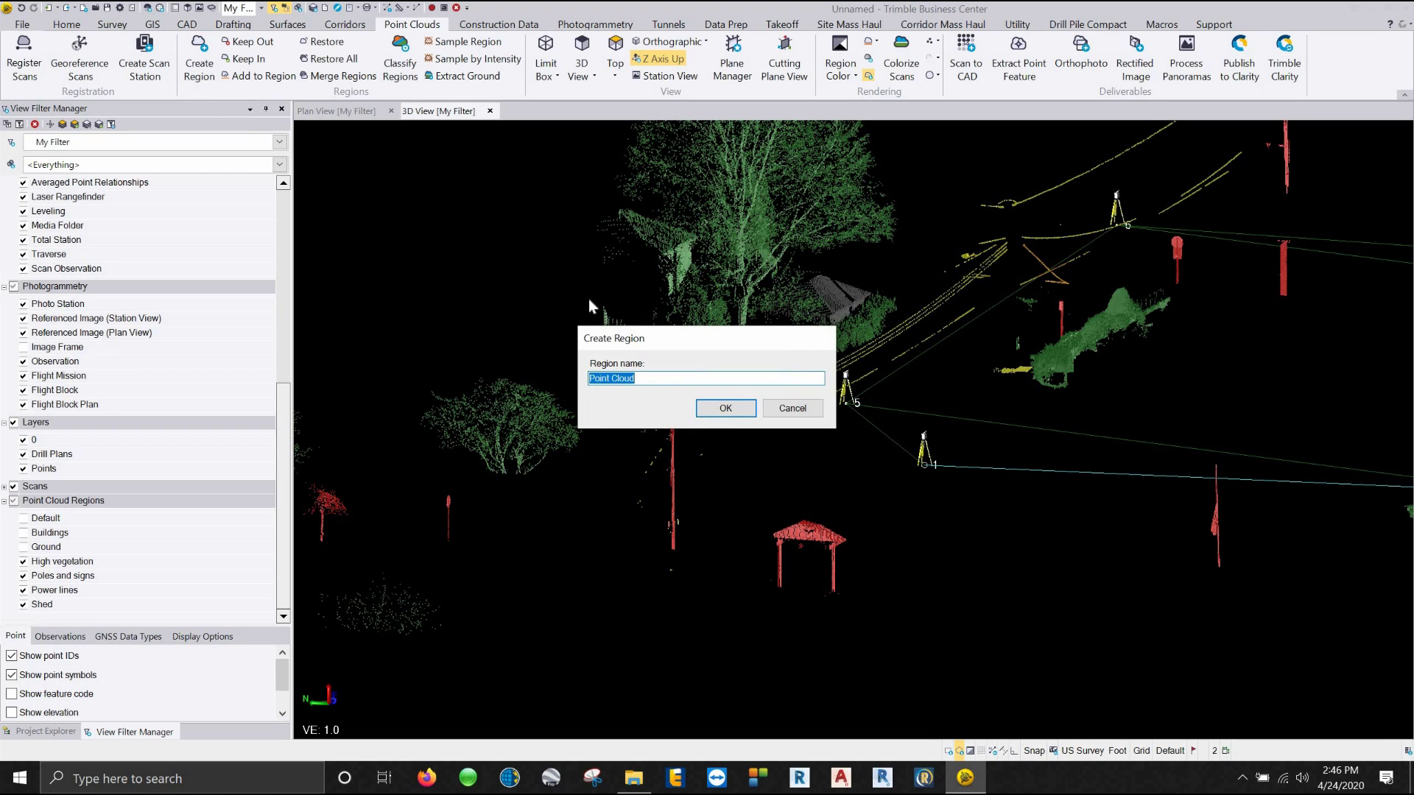
type("PL")
type("OWER")
left_click(715, 406)
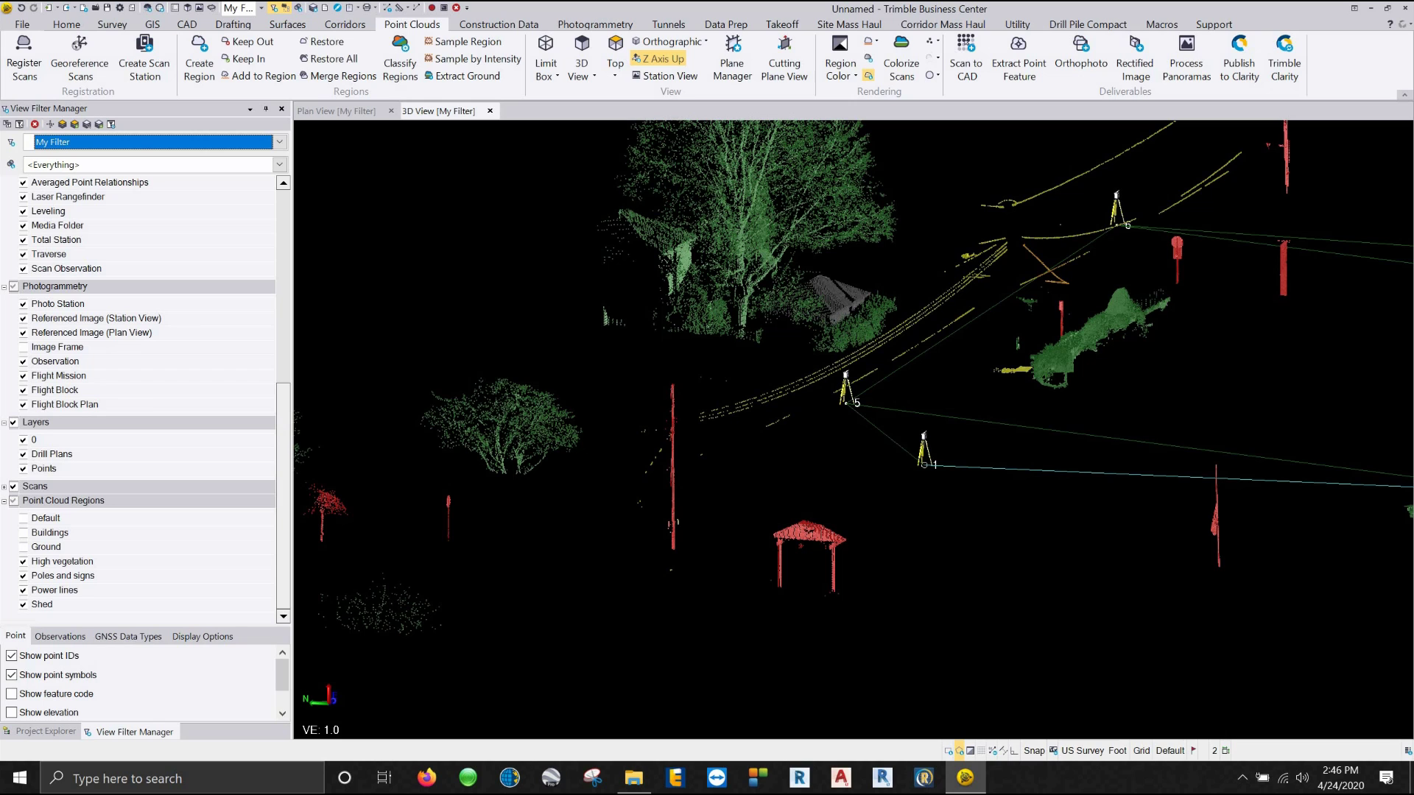
right_click_drag(1076, 344, 995, 356)
middle_click_drag(994, 355, 1081, 347)
Merge the POWER and Power lines regions into a single region named Power lines
left_click(54, 590)
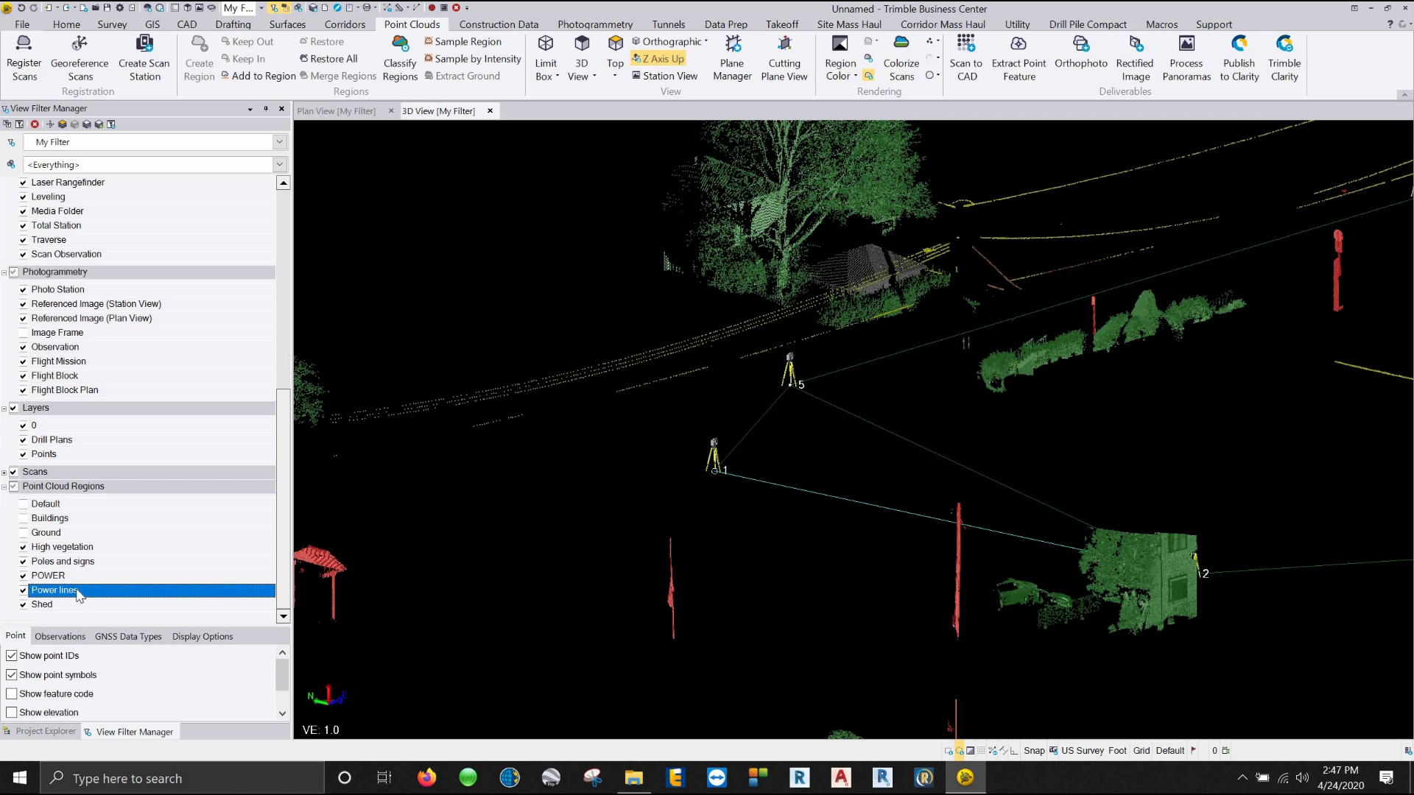
left_click(53, 732)
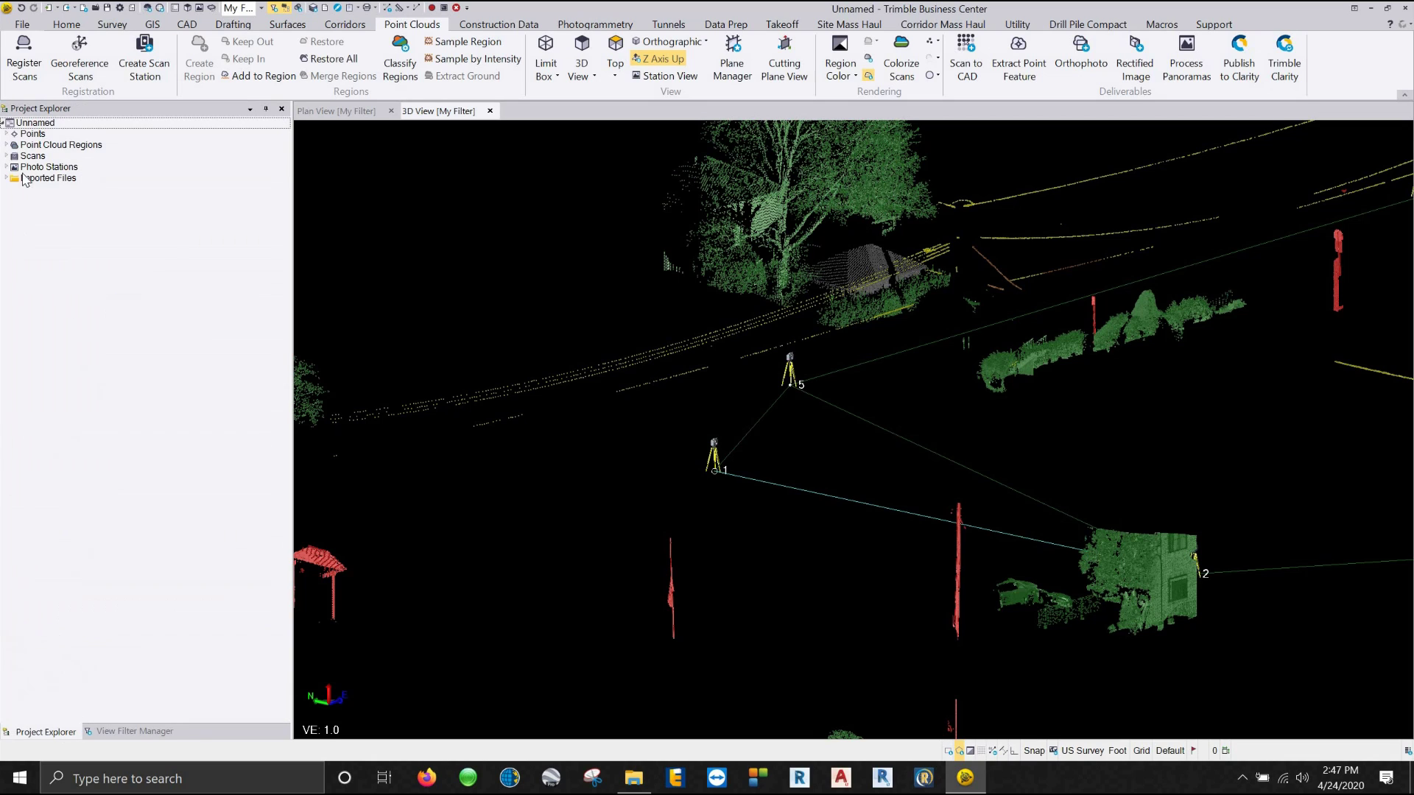
left_click(7, 145)
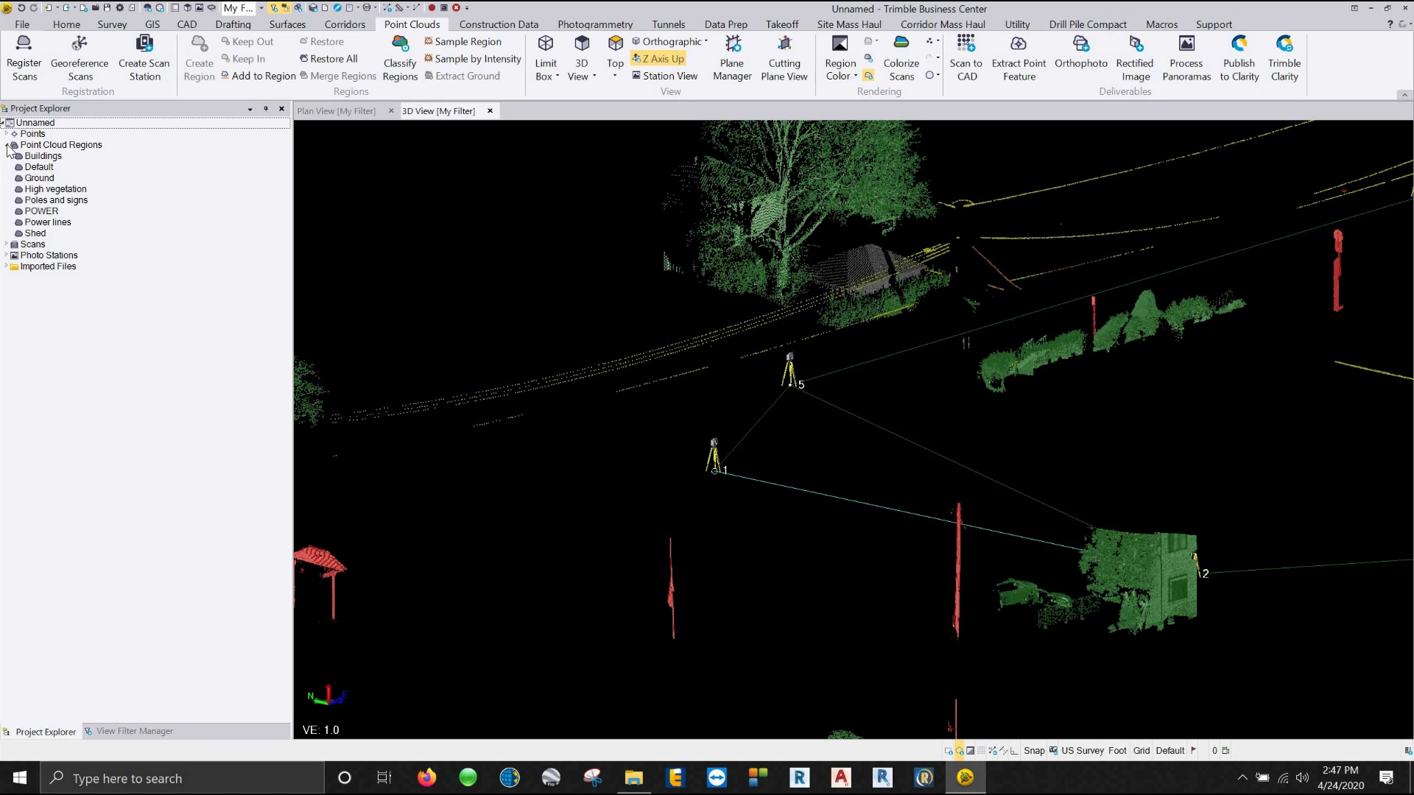
left_click(44, 211)
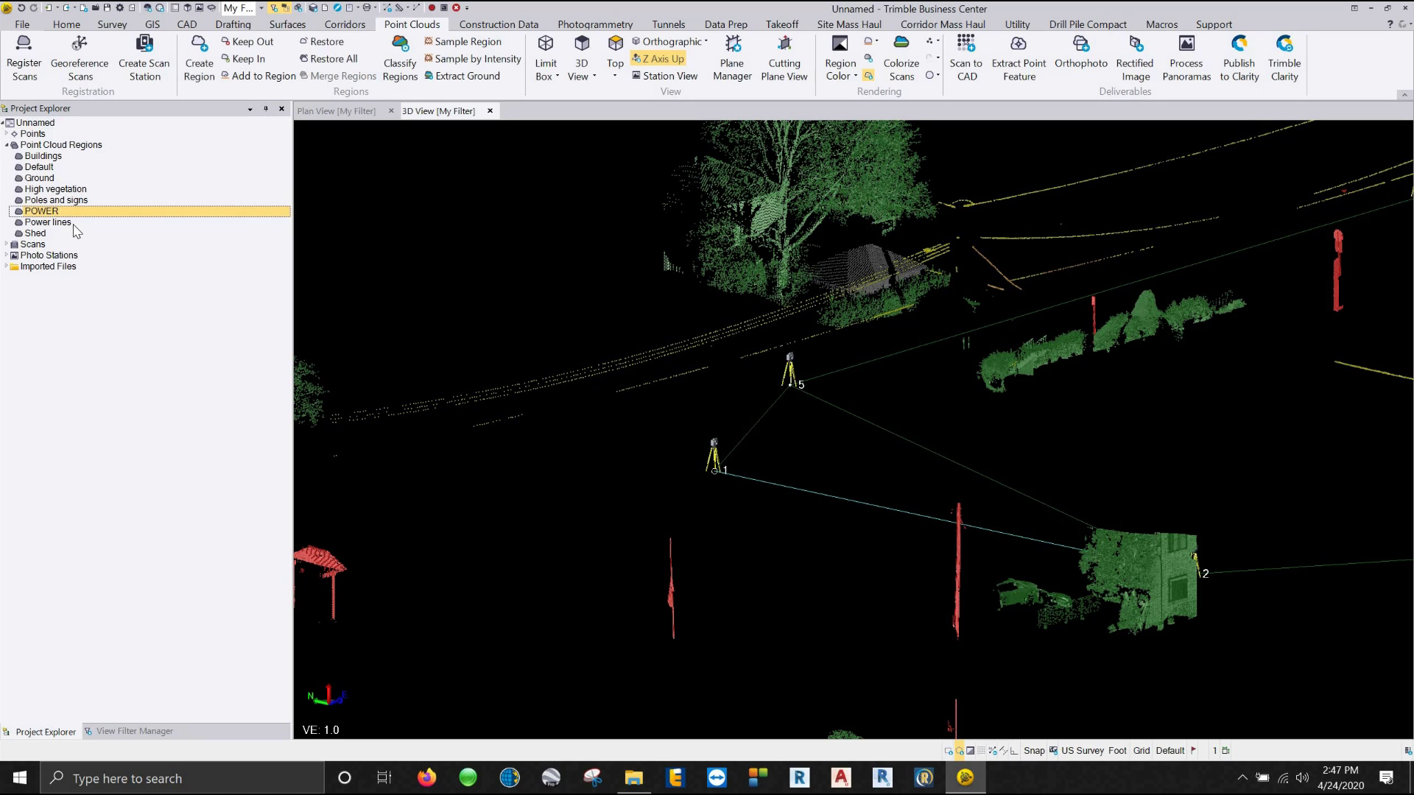
left_click(52, 222, "ctrl")
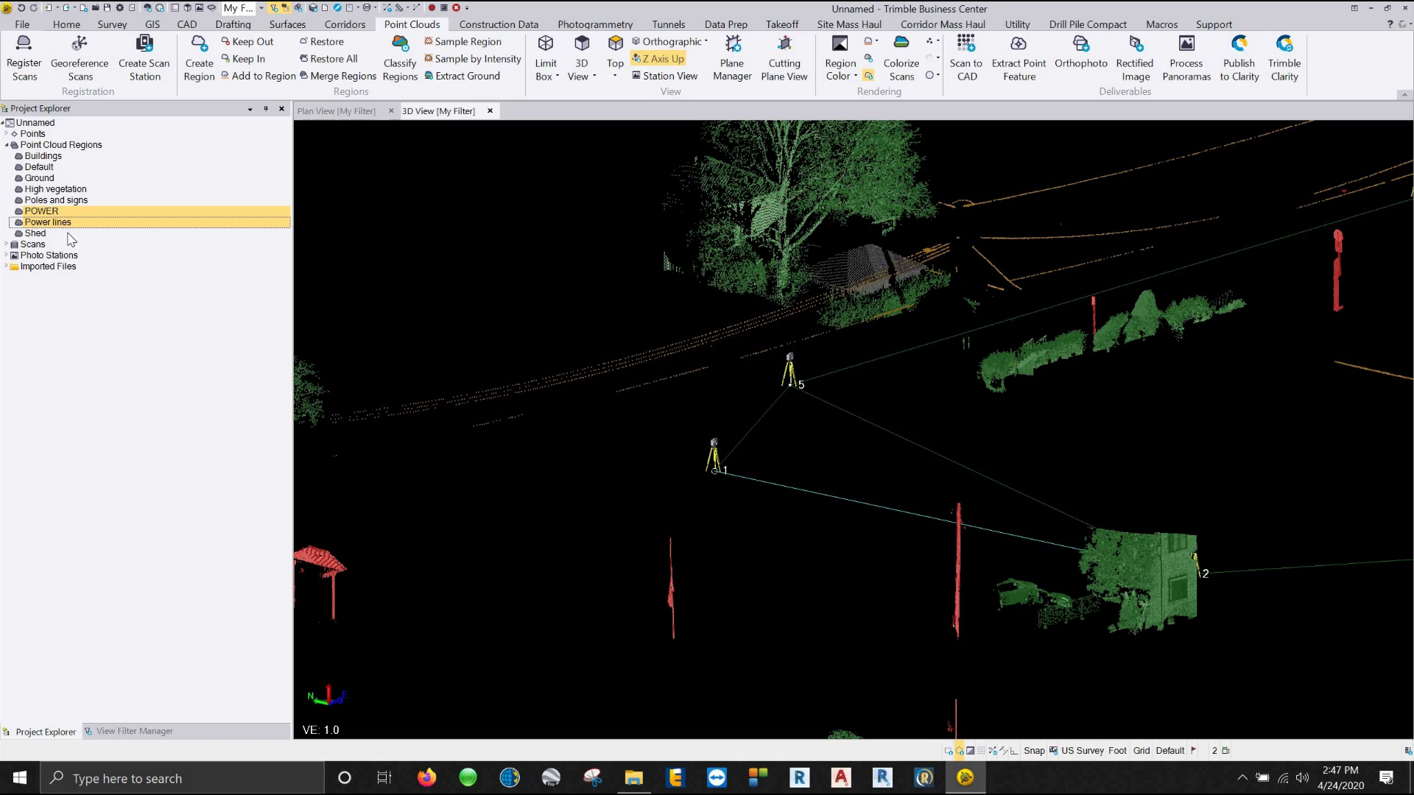
left_click(326, 80)
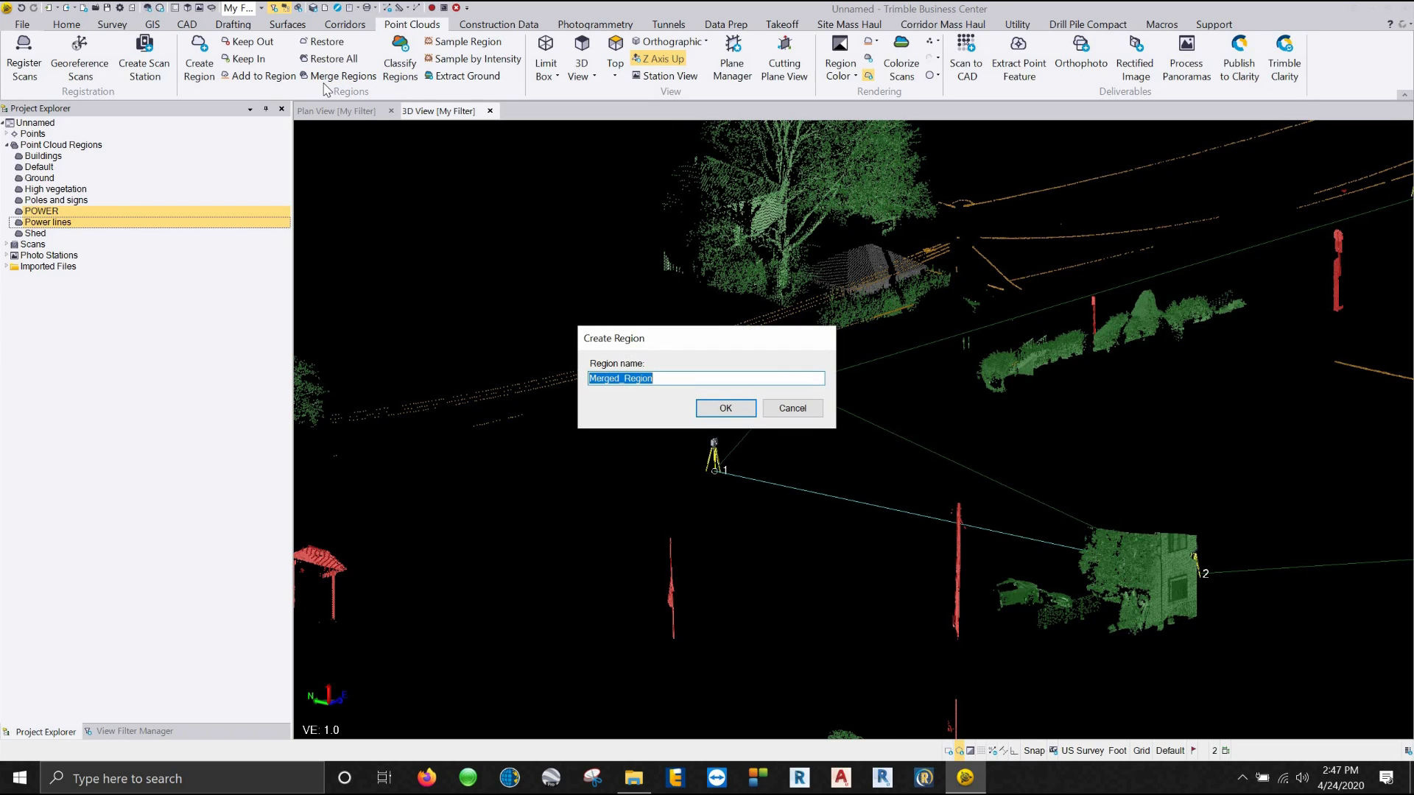
type("Power lines")
left_click(727, 408)
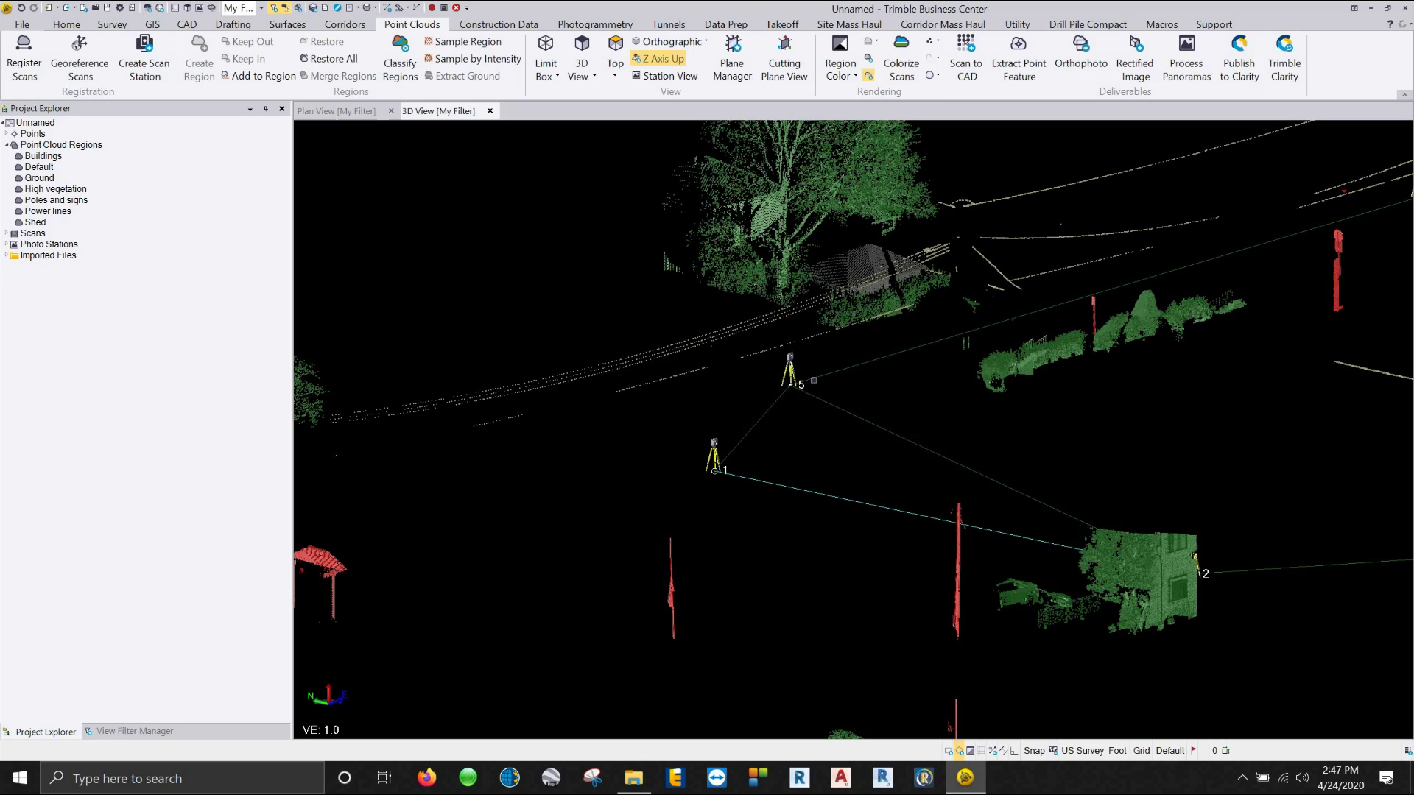
Set the merged Power lines region's color to Yellow in its properties
middle_click_drag(937, 302, 918, 349)
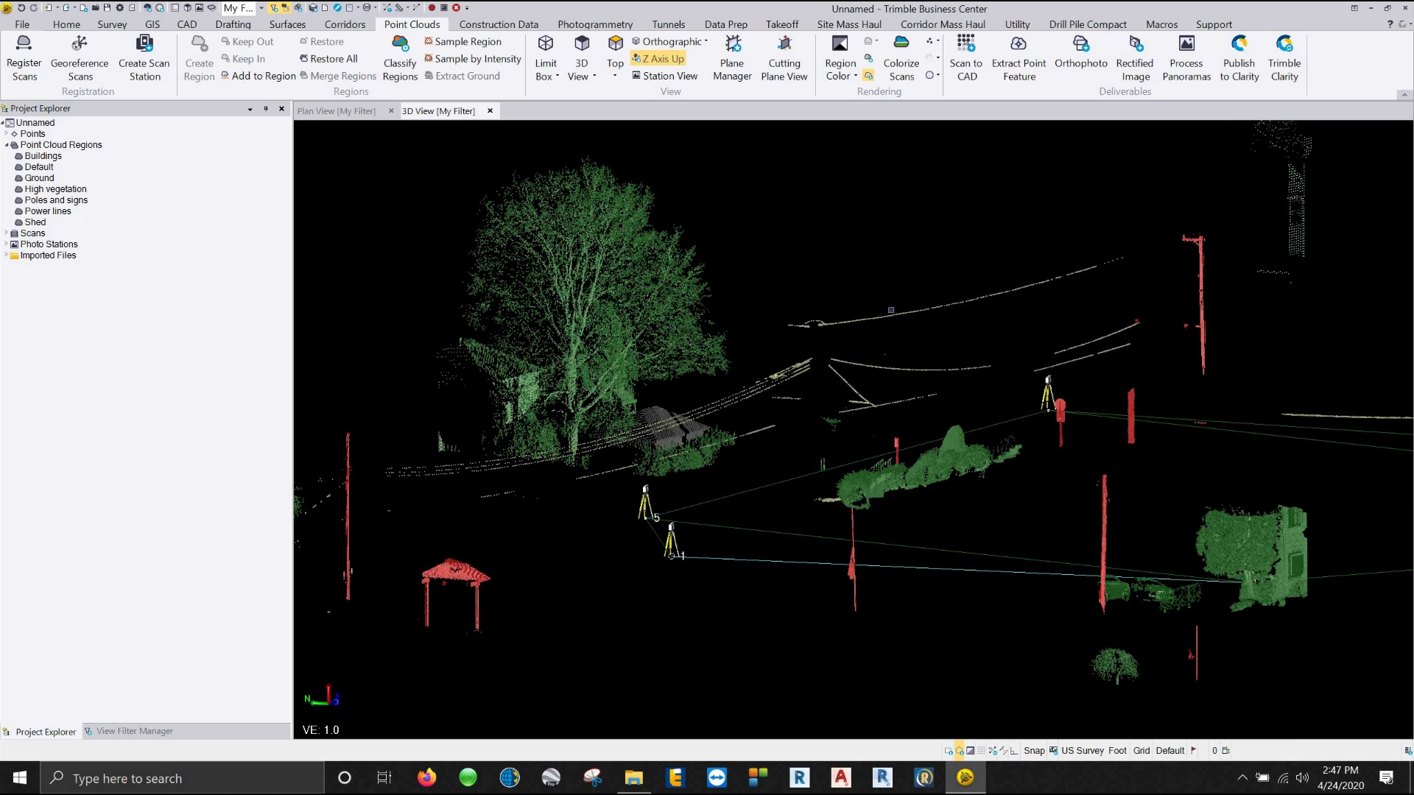
left_click(50, 212)
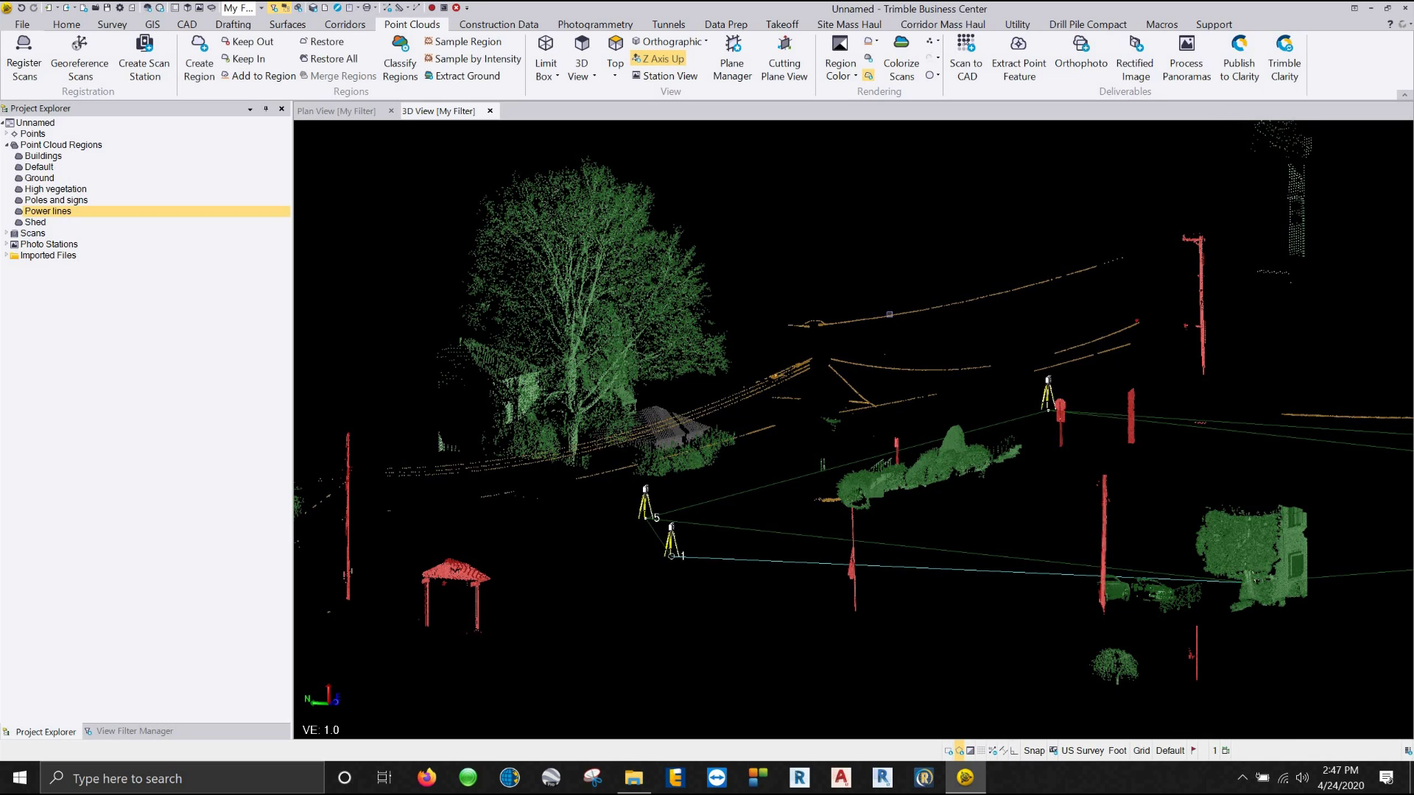
right_click(52, 216)
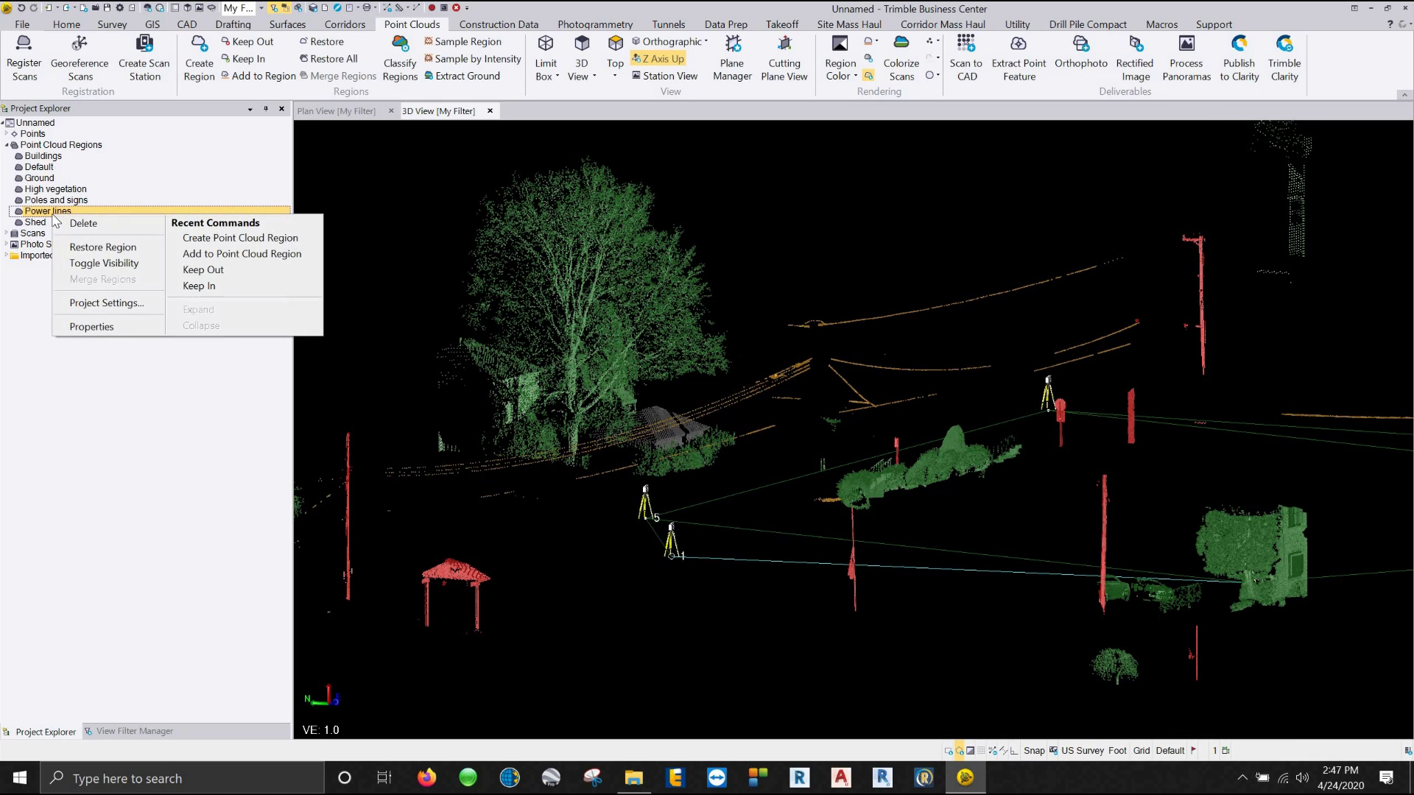
left_click(91, 326)
left_click(503, 263)
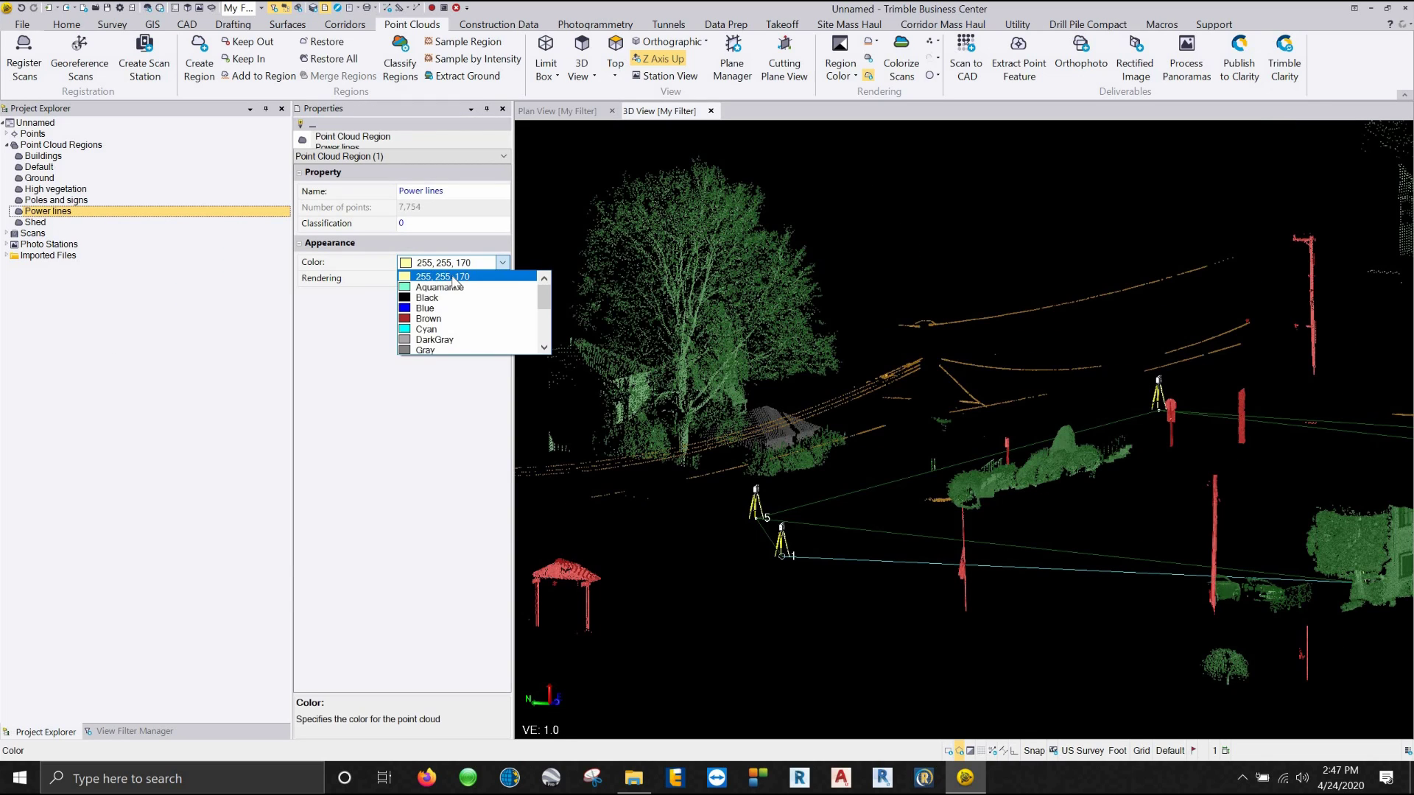
scroll(469, 314, "down", 3)
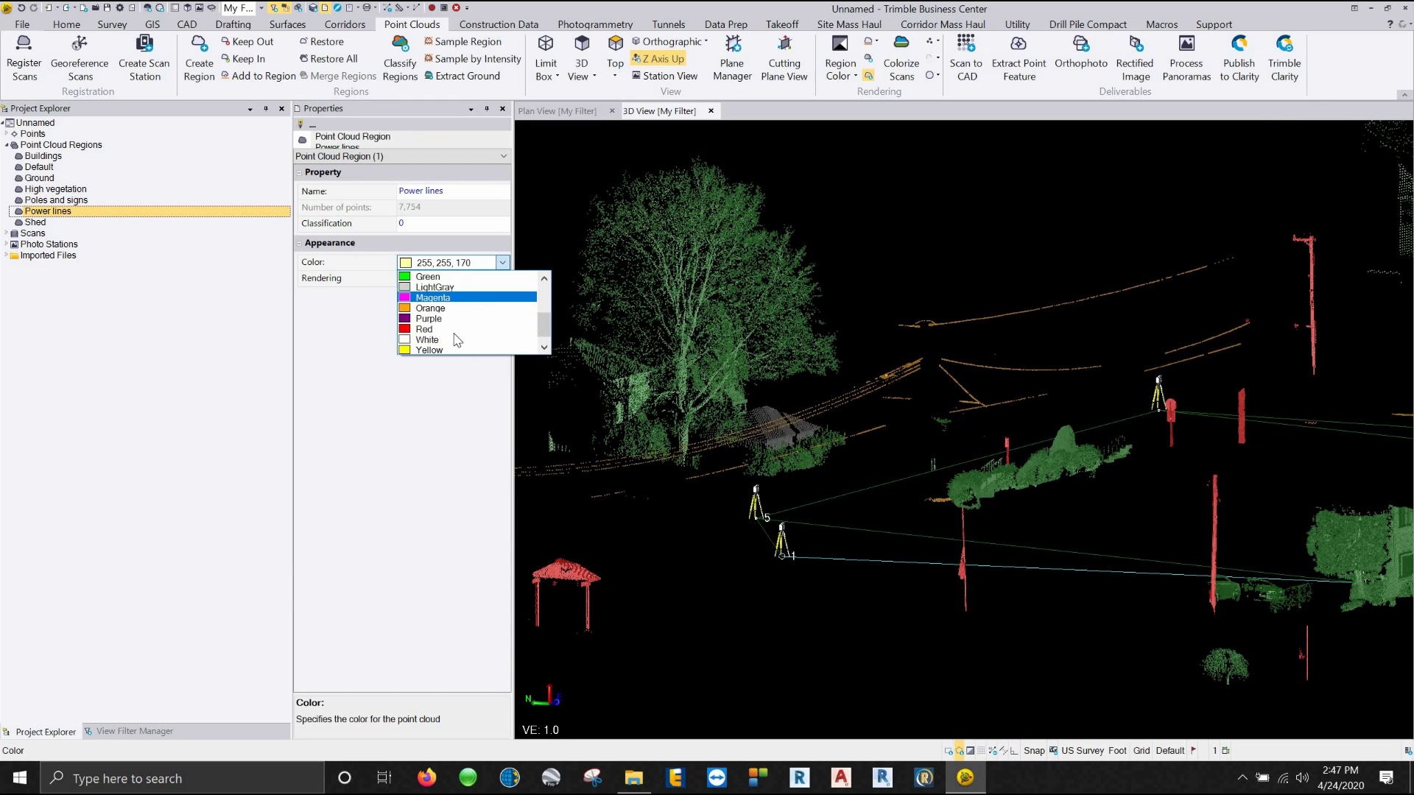
left_click(410, 339)
left_click(503, 108)
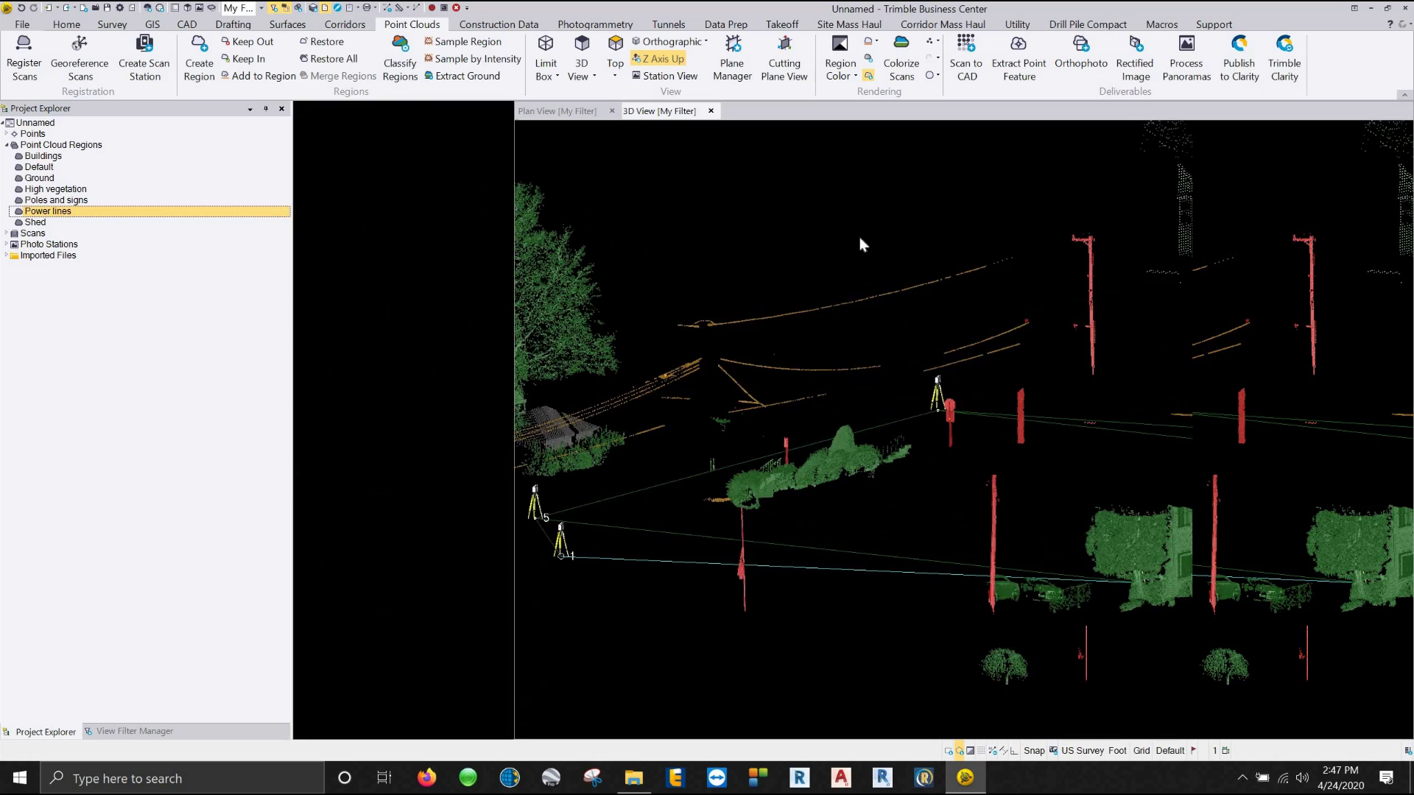
left_click(958, 202)
mouse_move(888, 242)
right_mouse_down()
mouse_move(982, 276)
mouse_move(891, 274)
right_mouse_up()
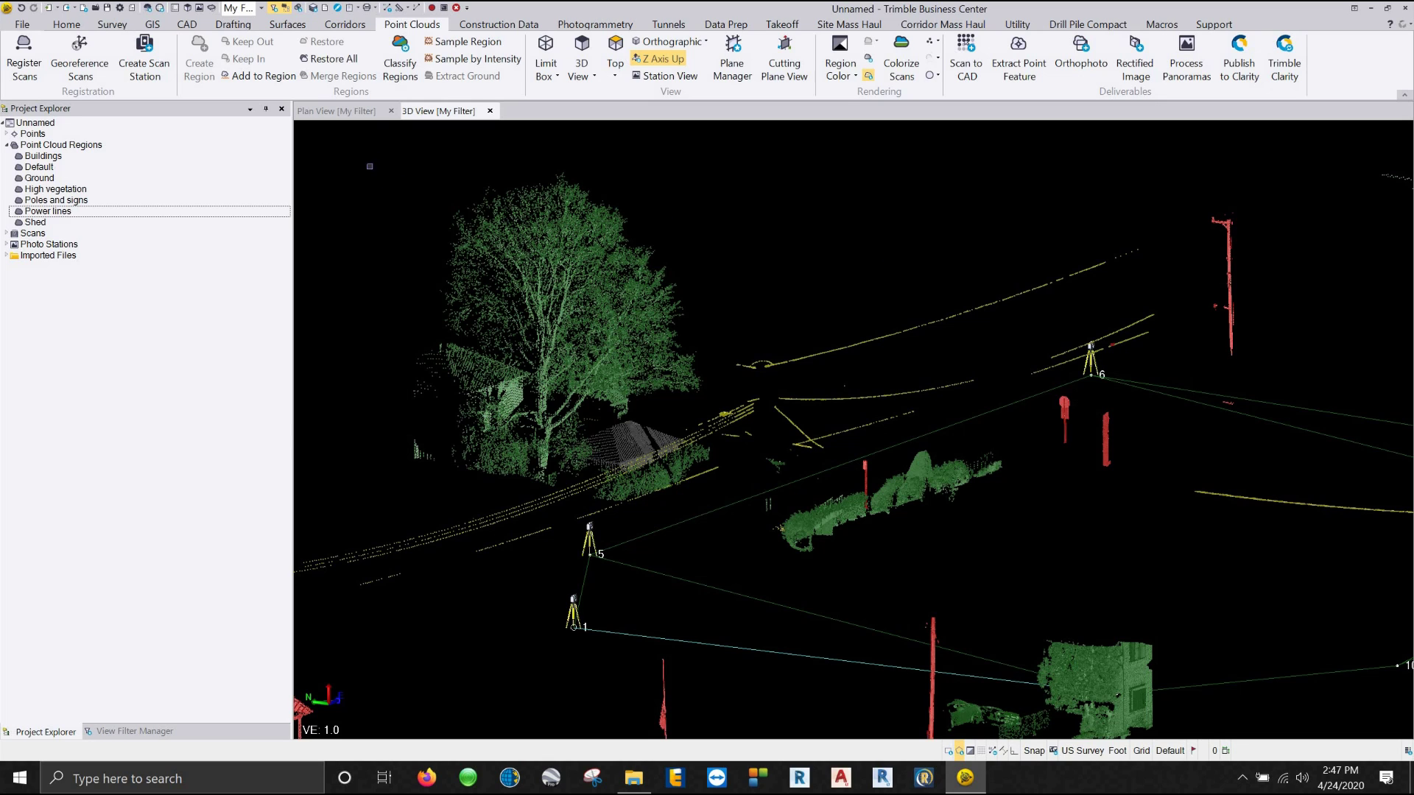
Hide the High vegetation, Poles and signs, Shed and Power lines regions and show only the Ground region in the 3D view
scroll(369, 166, "down", 4)
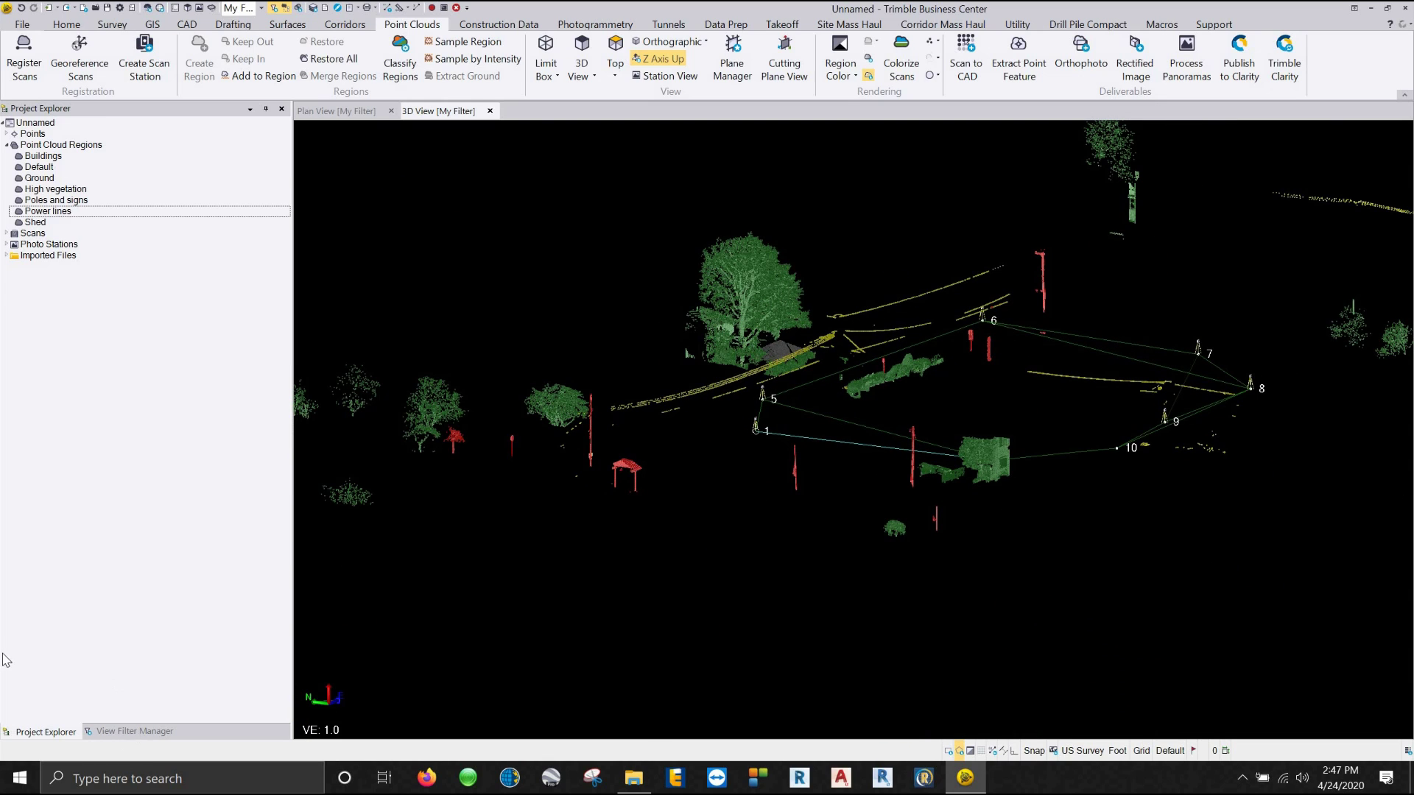
left_click(127, 732)
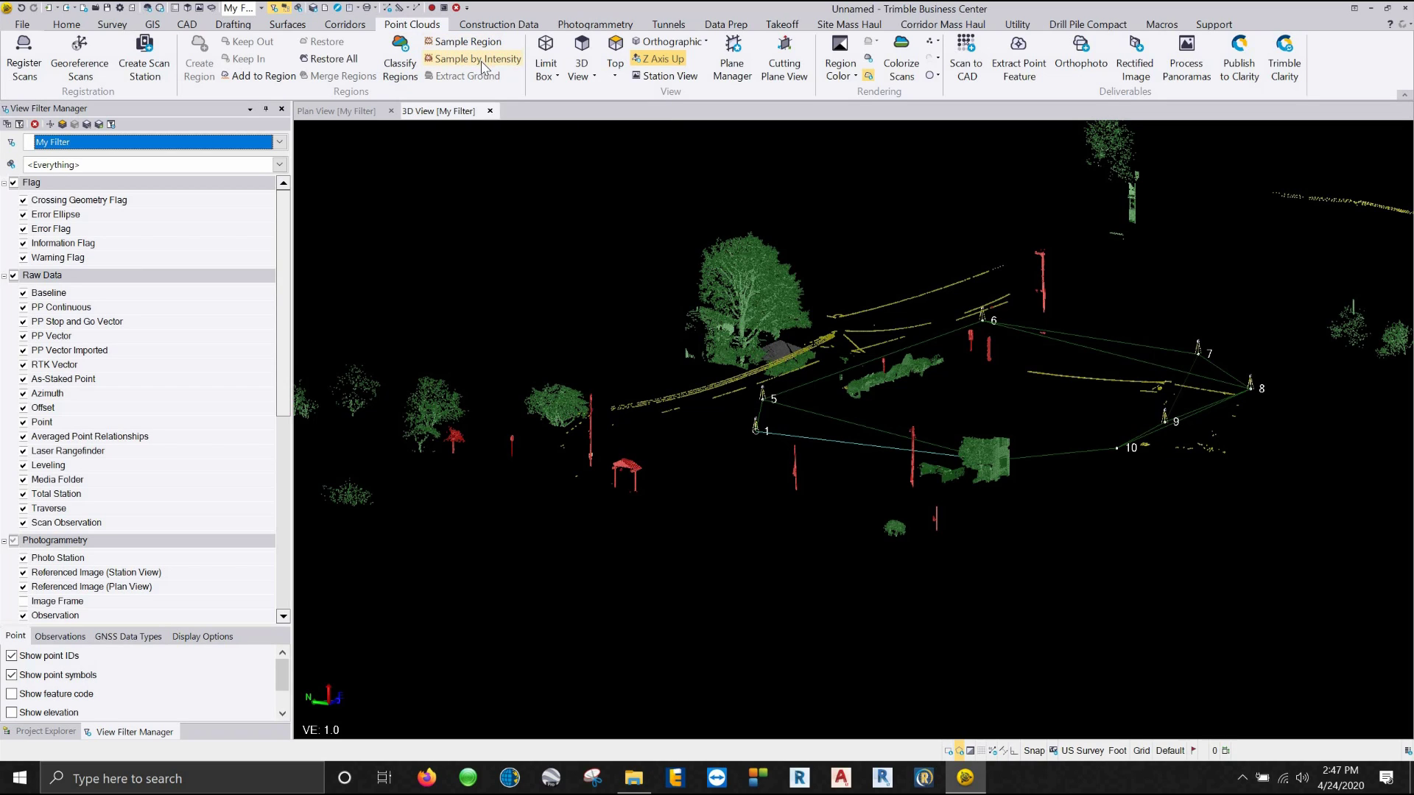
scroll(111, 368, "down", 5)
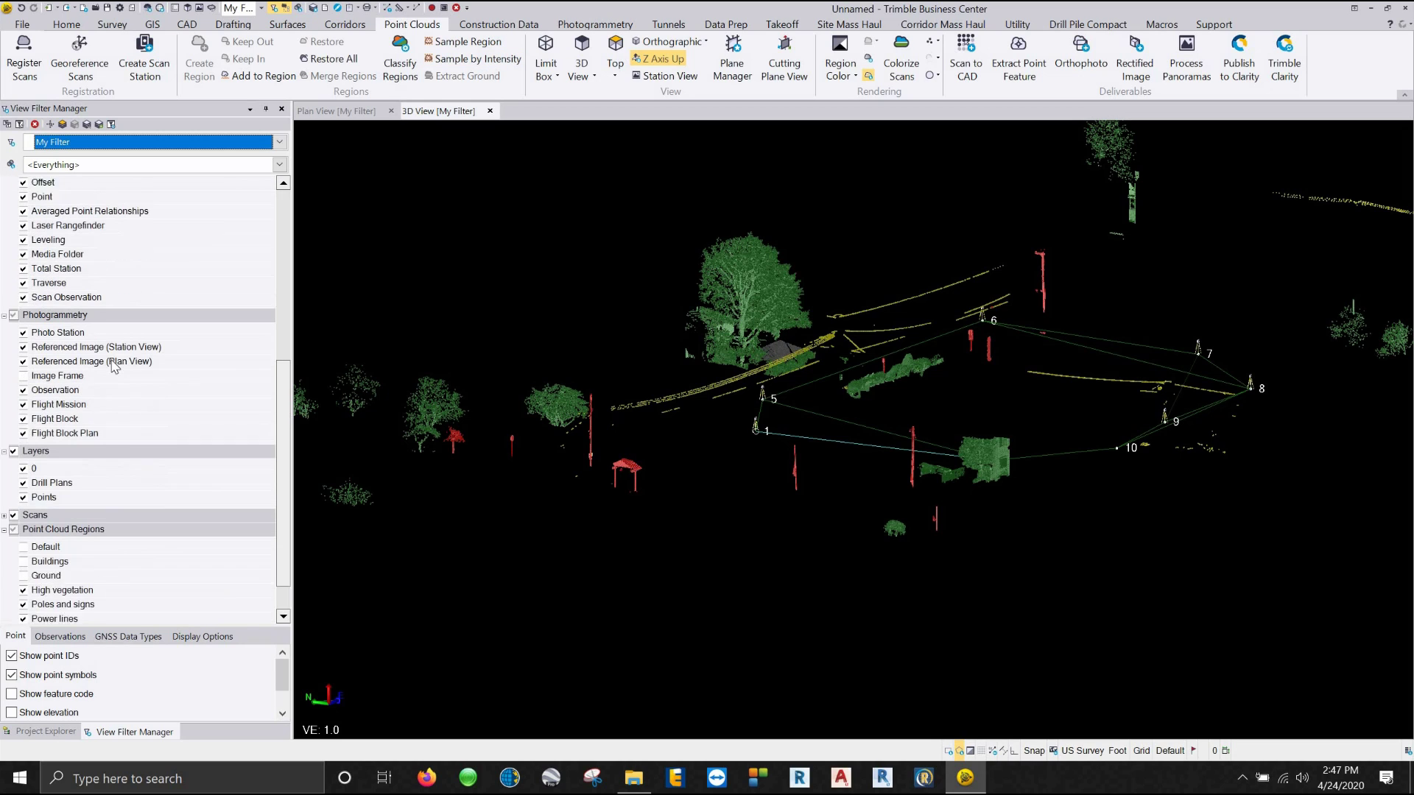
scroll(113, 366, "down", 1)
left_click(24, 561)
left_click(23, 575)
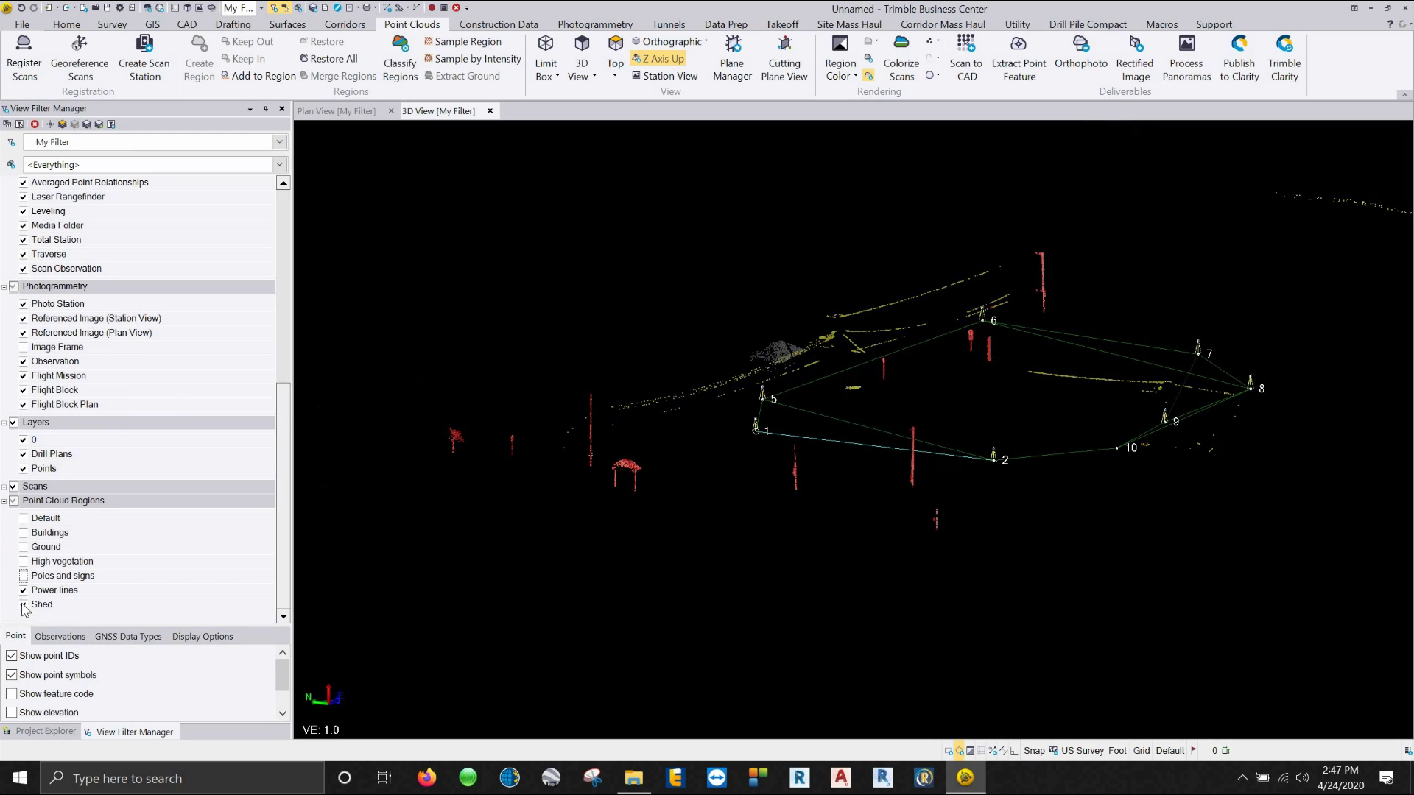
left_click(24, 604)
left_click(23, 590)
left_click(23, 547)
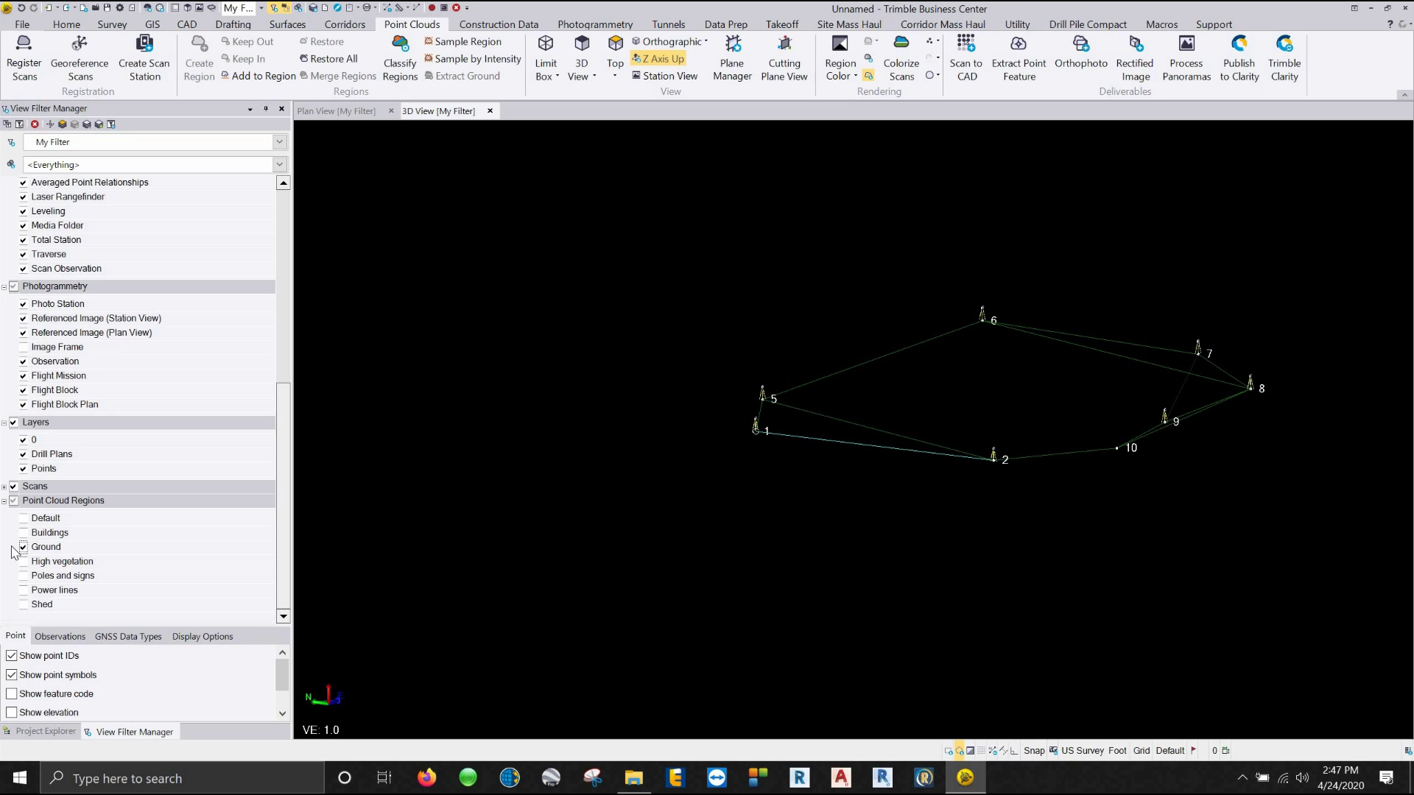
middle_click_drag(904, 373, 1091, 701)
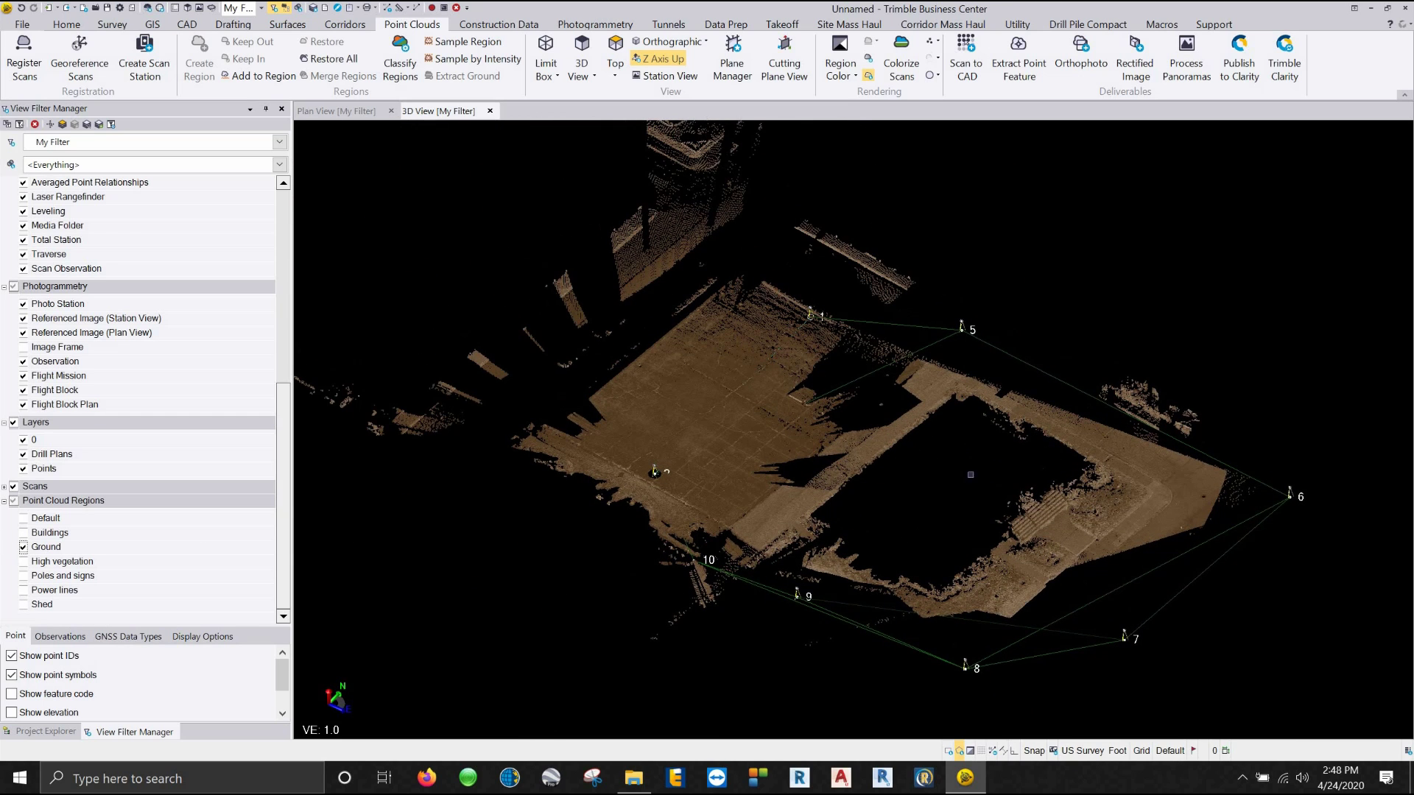
Fence the parking lot ground points around stations 1 and 2 with a closed polygon selection
left_click(898, 339)
left_click(767, 260)
left_click(709, 285)
left_click(625, 386)
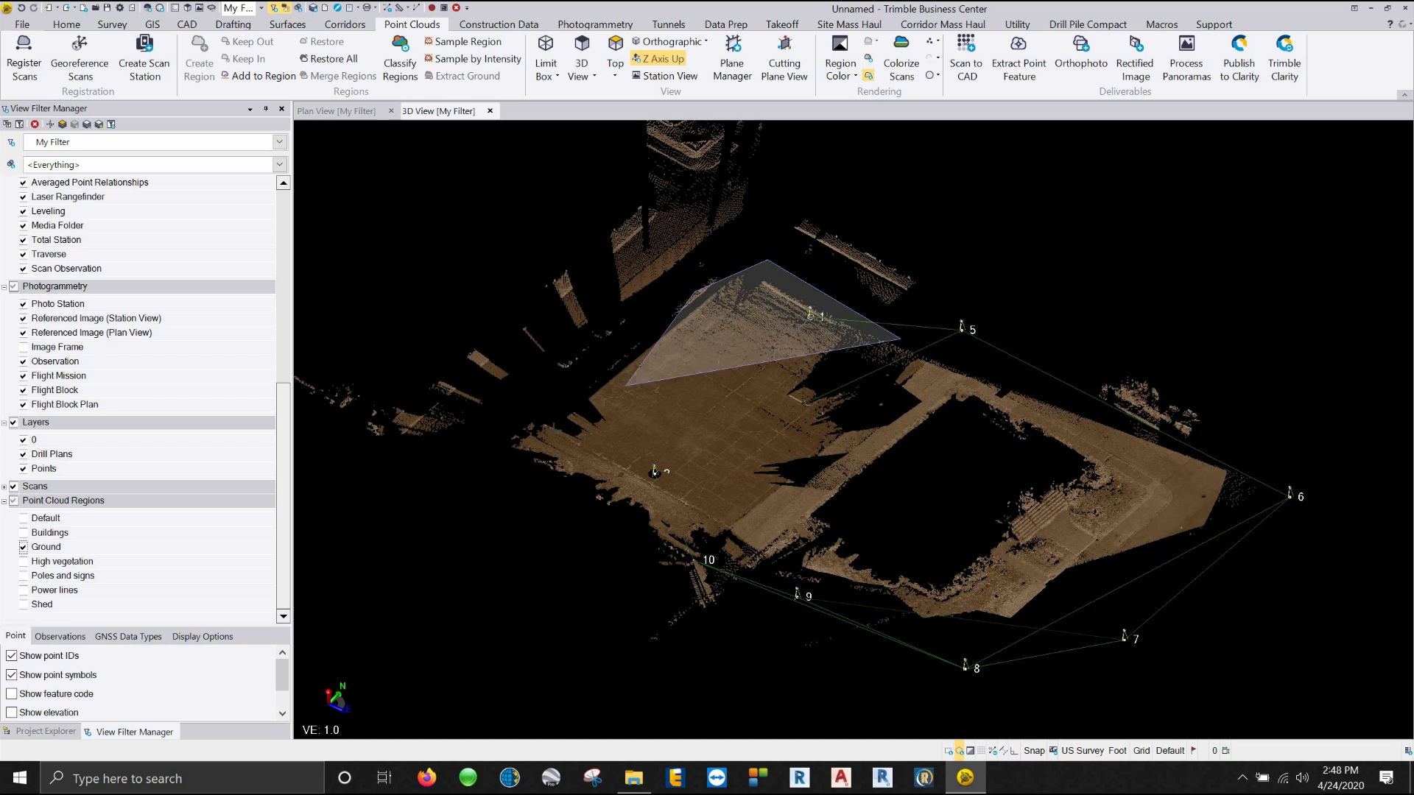
left_click(547, 428)
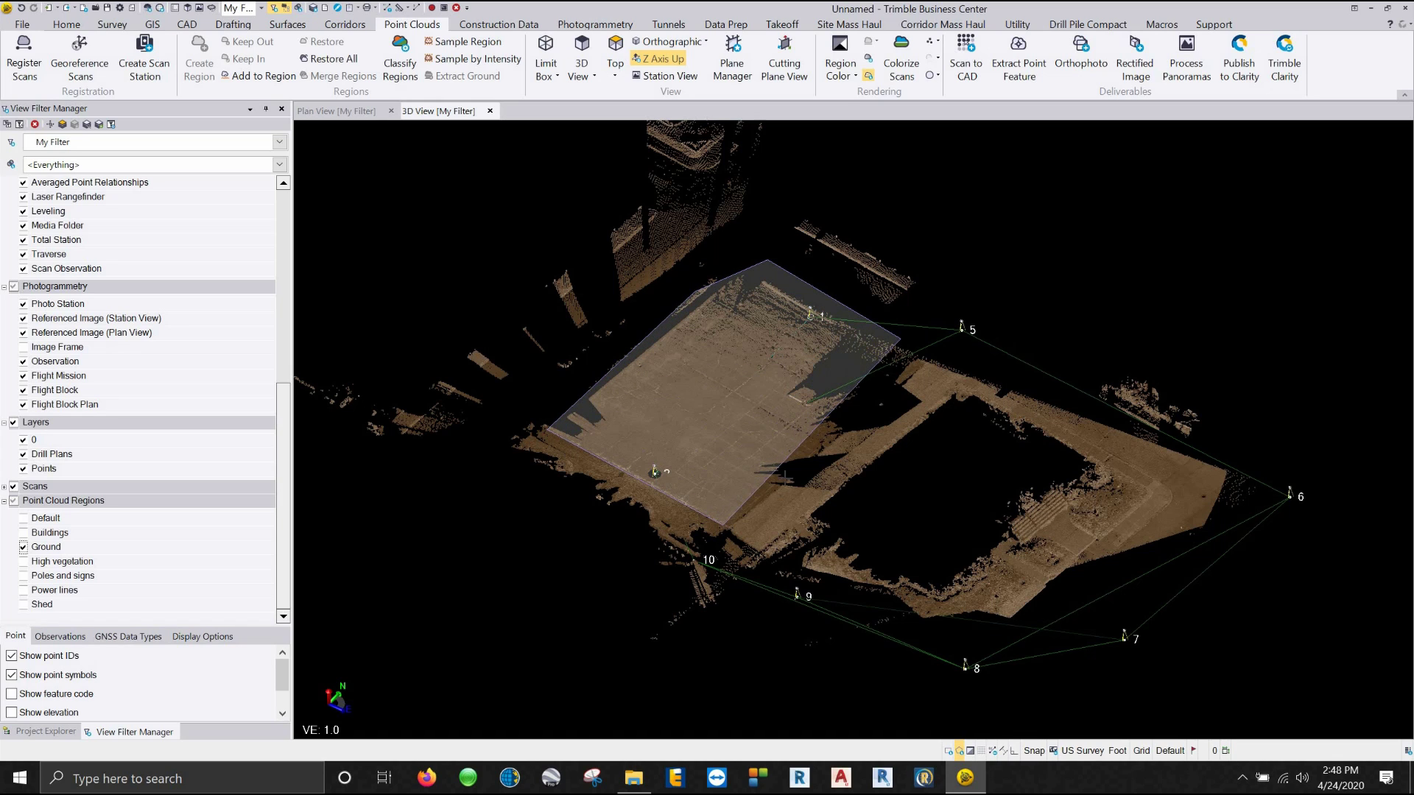
left_click(724, 525)
left_click(842, 427)
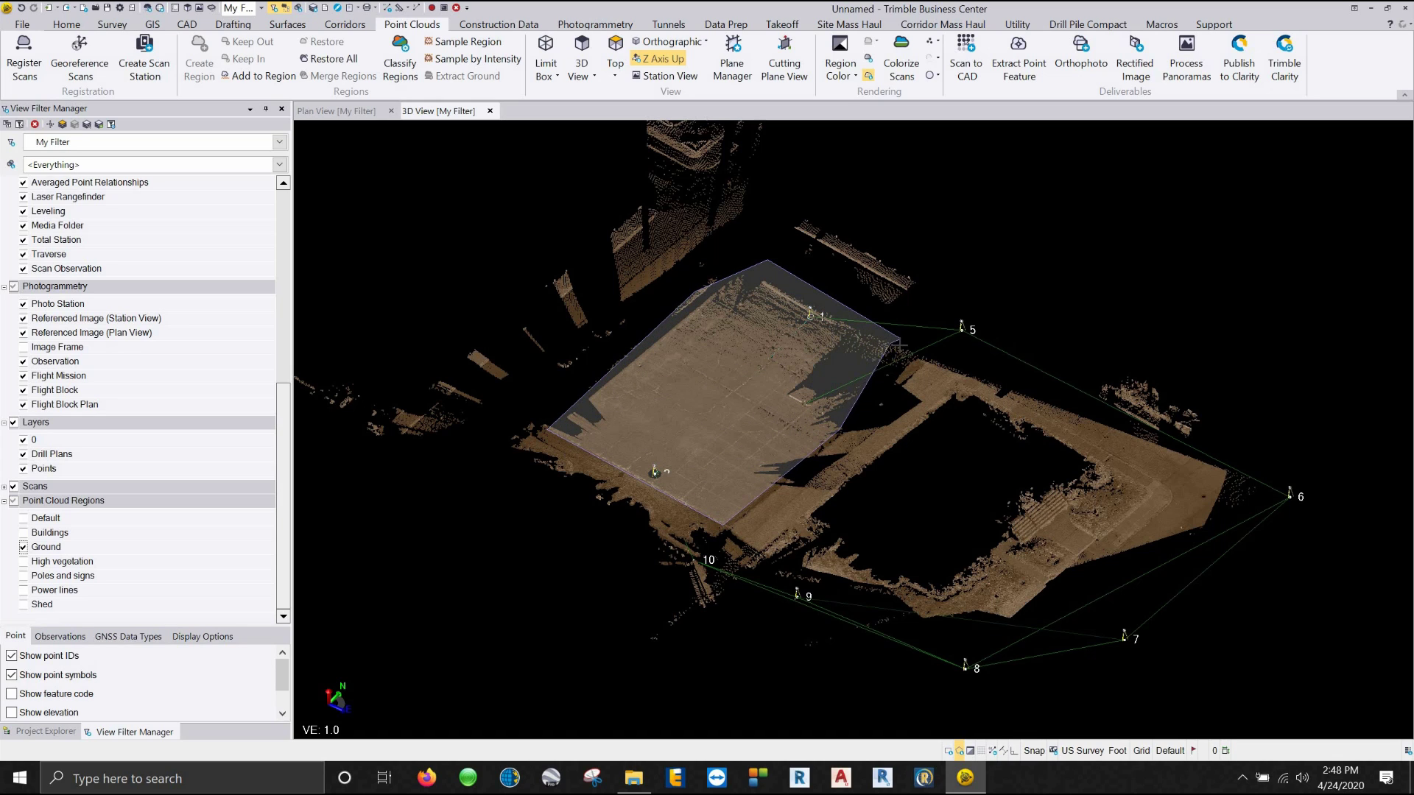
left_click(899, 344)
double_click(900, 344)
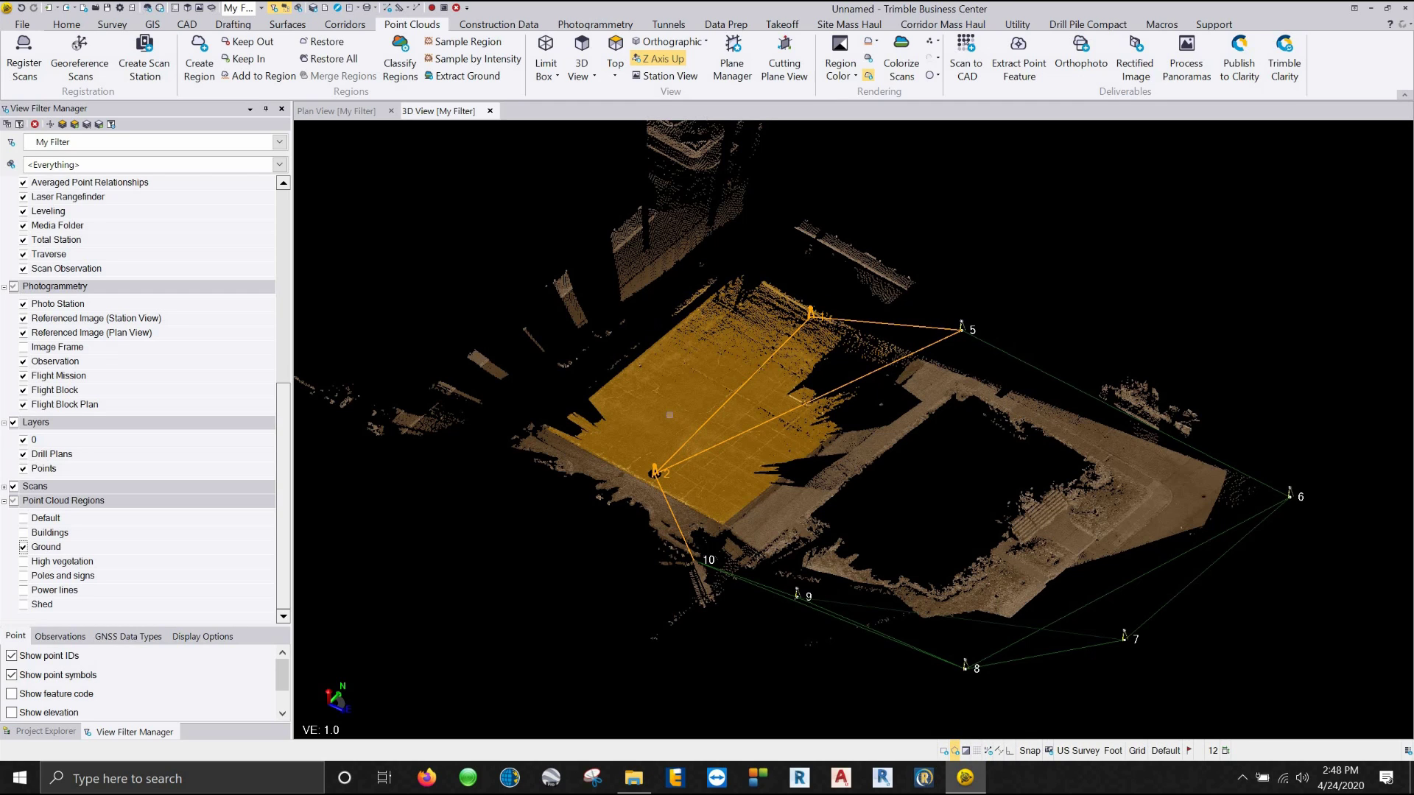
Create a new point cloud region from the fenced points named Parking Lot Topo
left_click(200, 59)
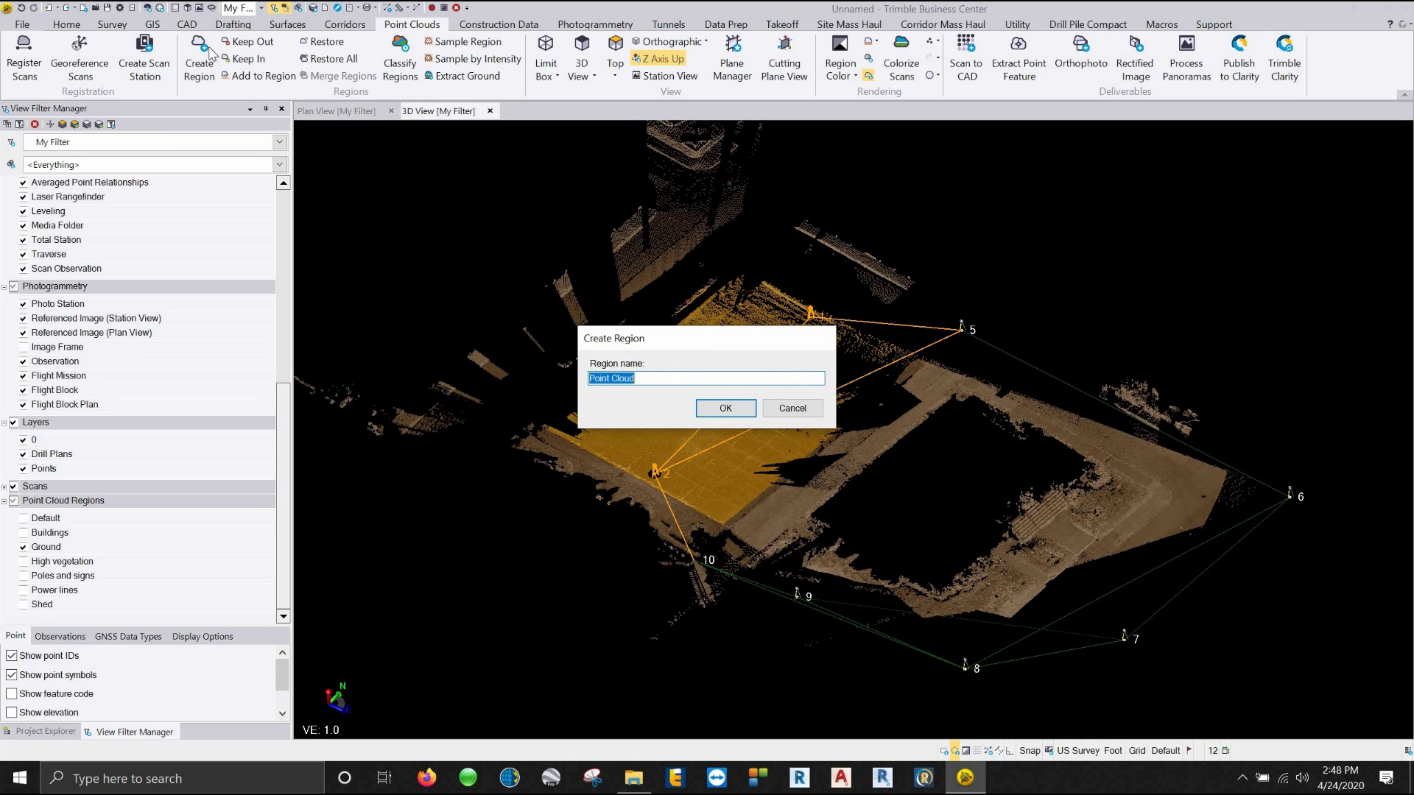
type("P")
left_click(729, 407)
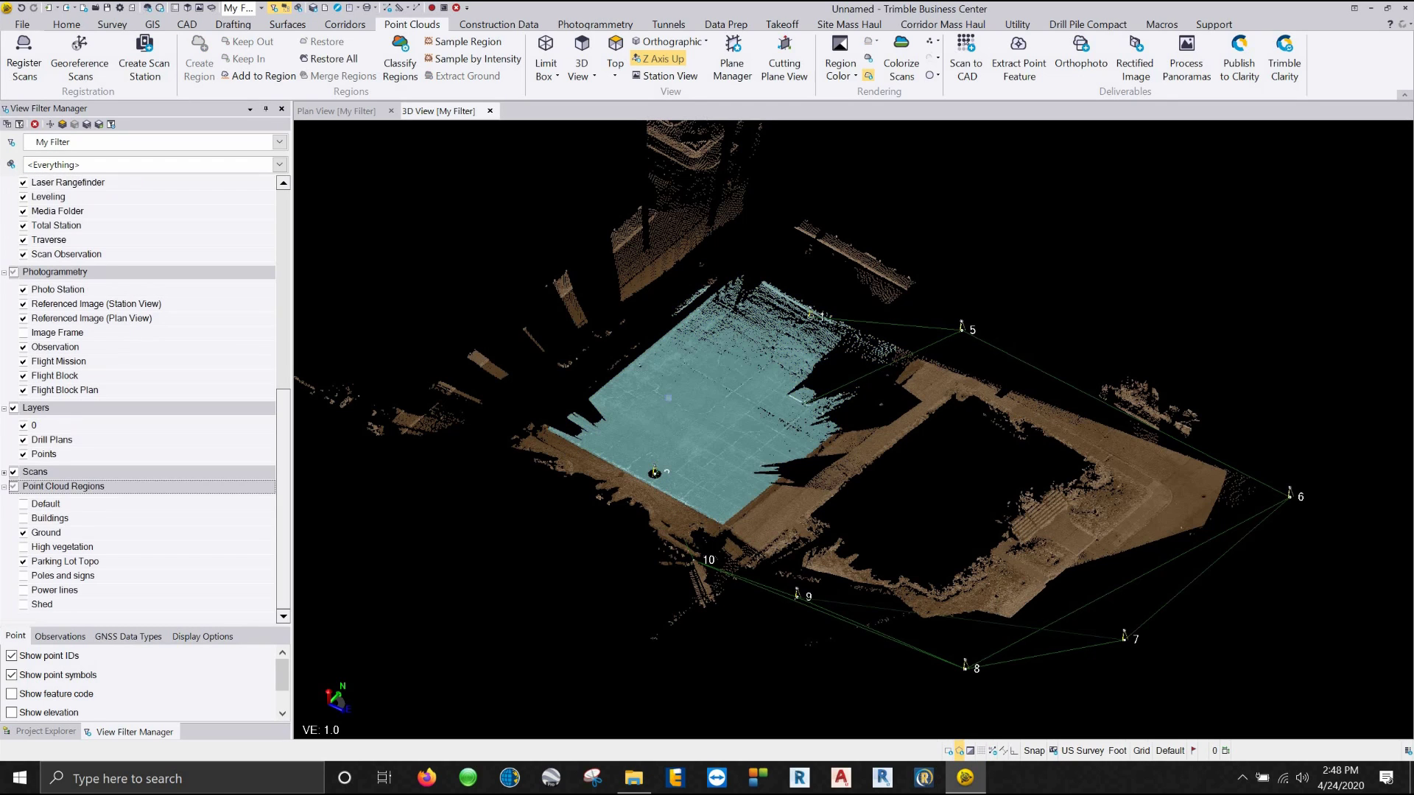
Hide the Ground region and examine the Parking Lot Topo points around station 2 in the 3D view
left_click(22, 532)
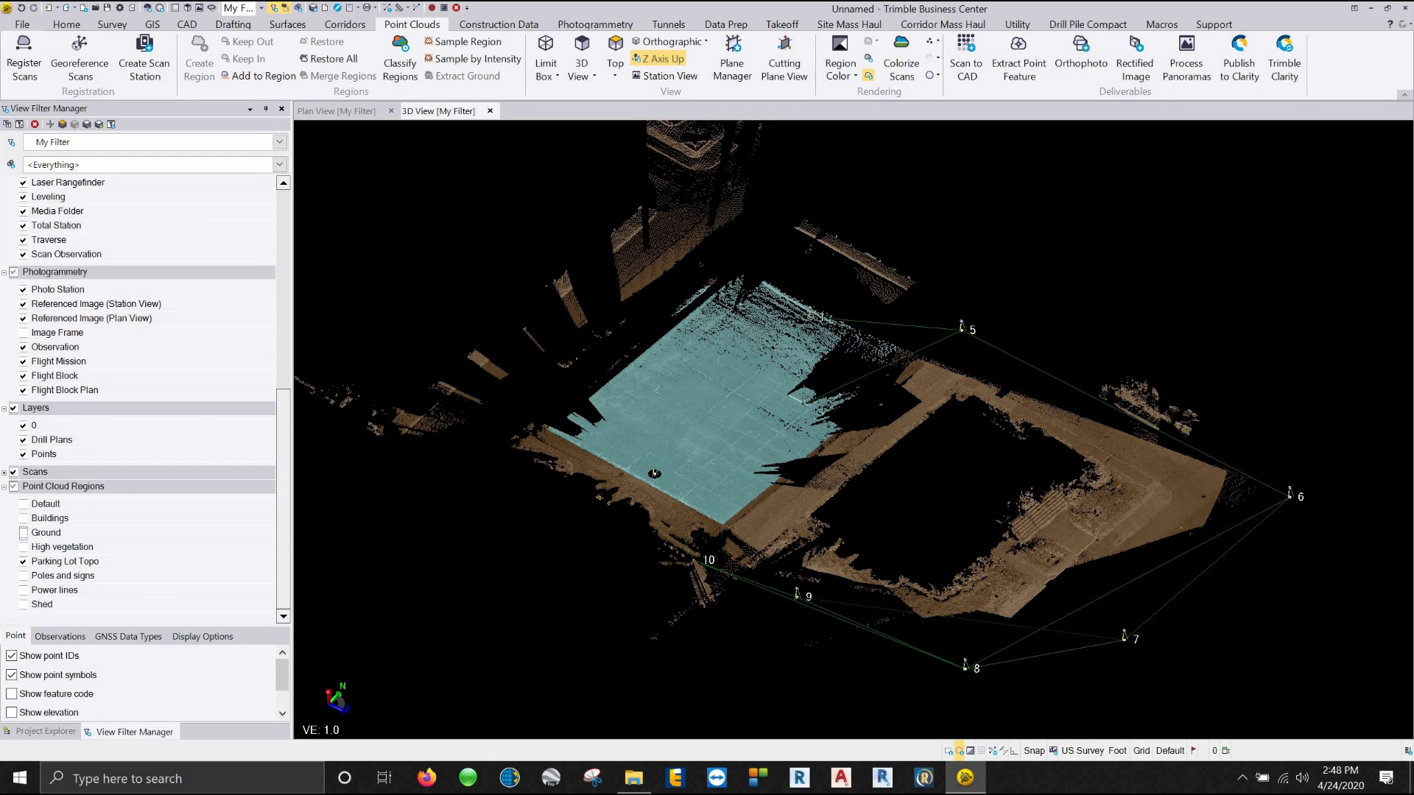
scroll(790, 394, "up", 5)
middle_click_drag(790, 395, 901, 347)
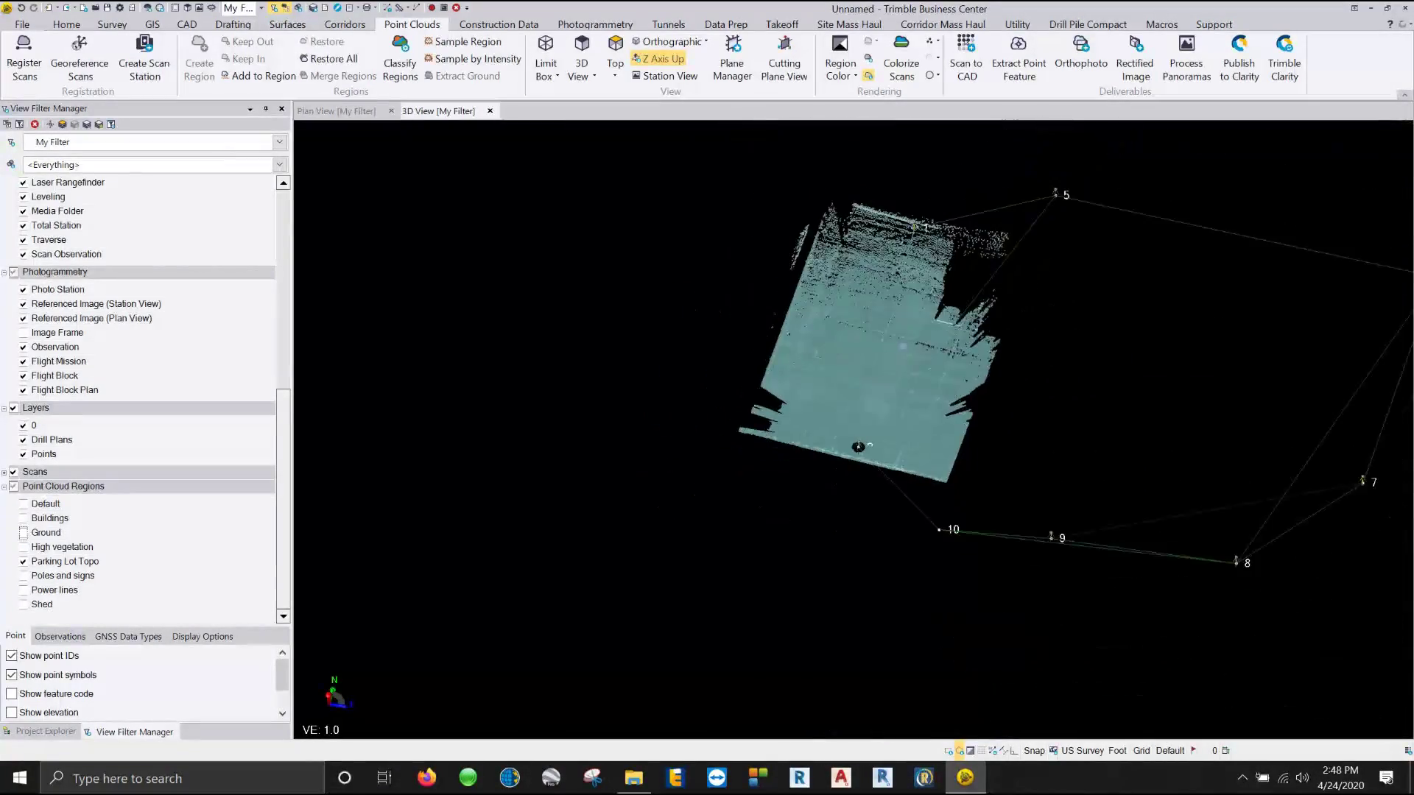
scroll(886, 489, "up", 3)
scroll(886, 489, "up", 5)
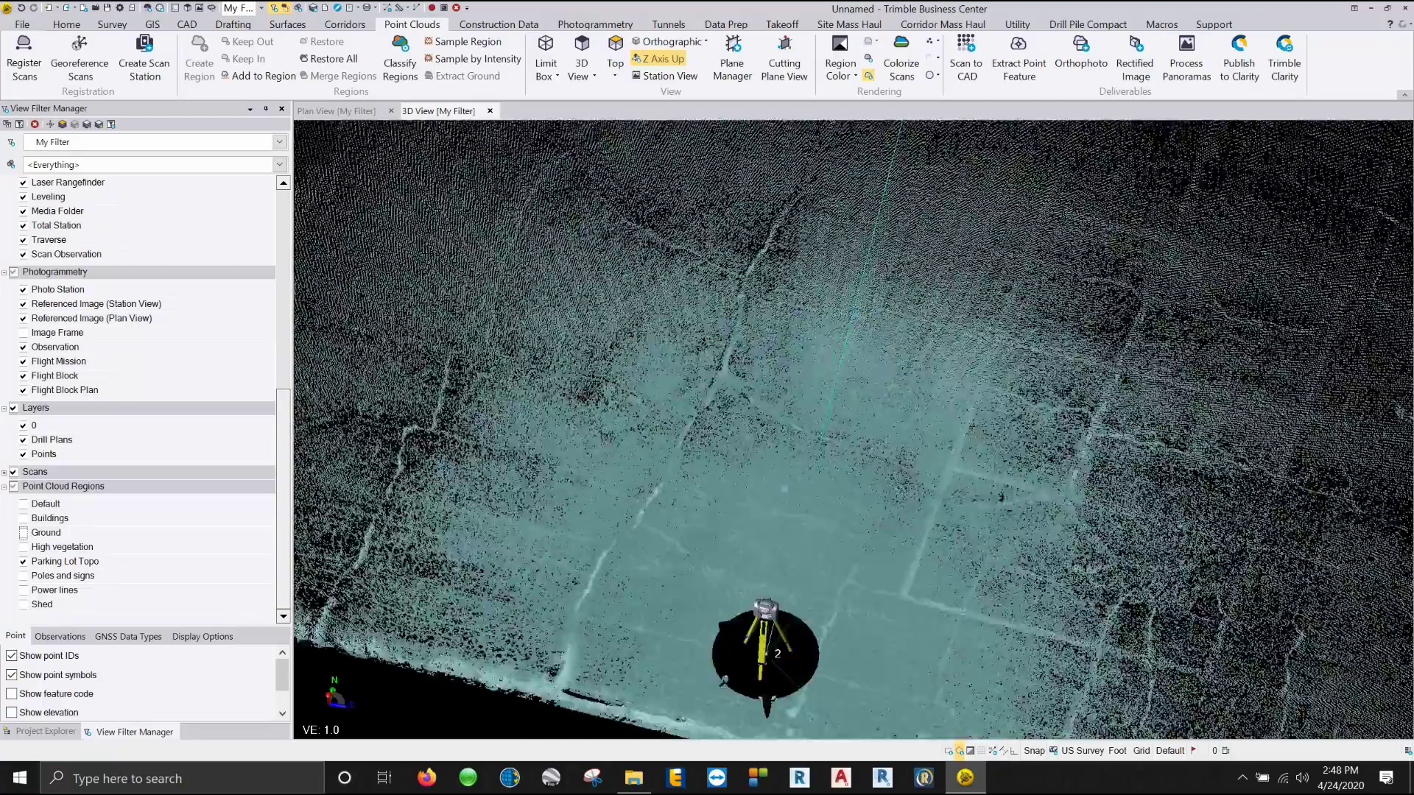
scroll(733, 466, "down", 8)
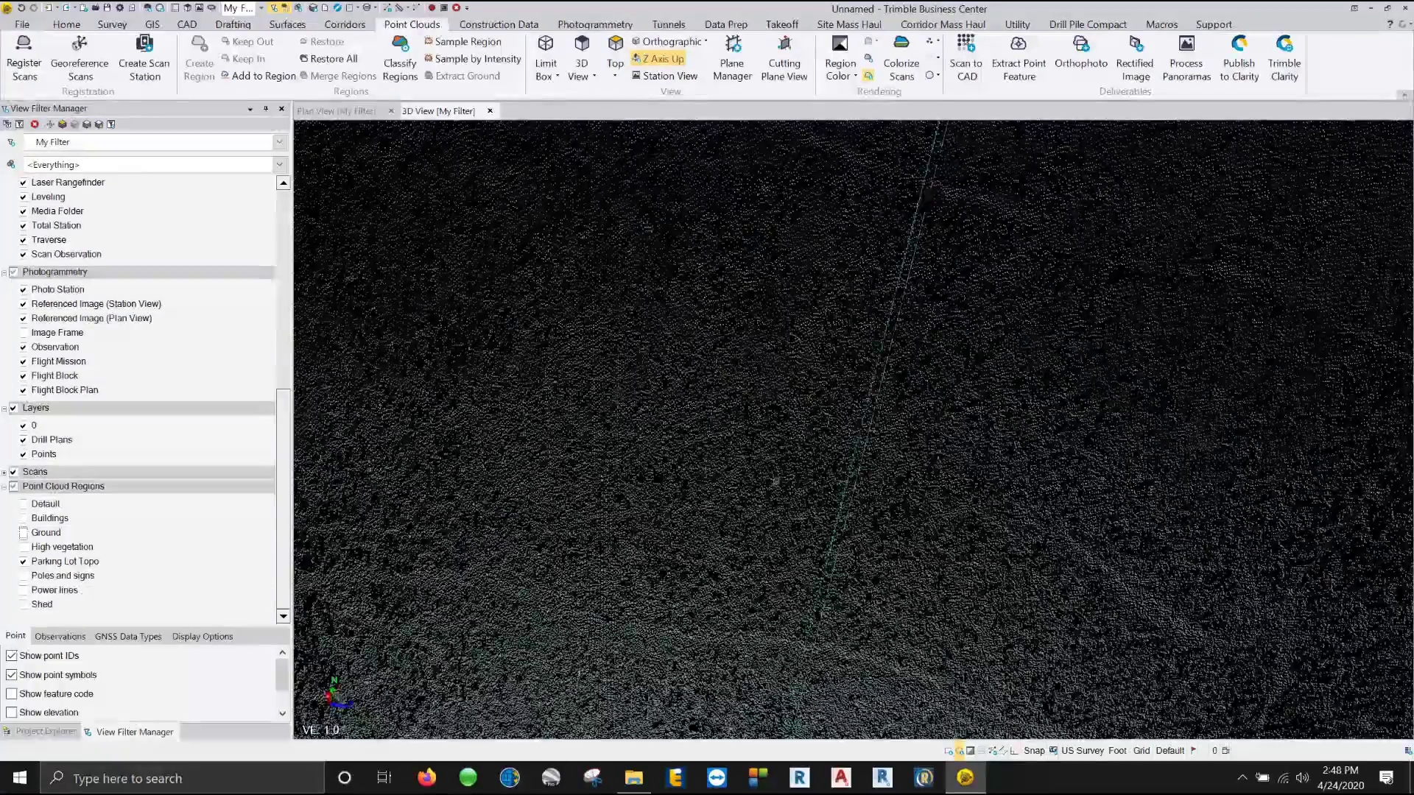
scroll(810, 456, "down", 5)
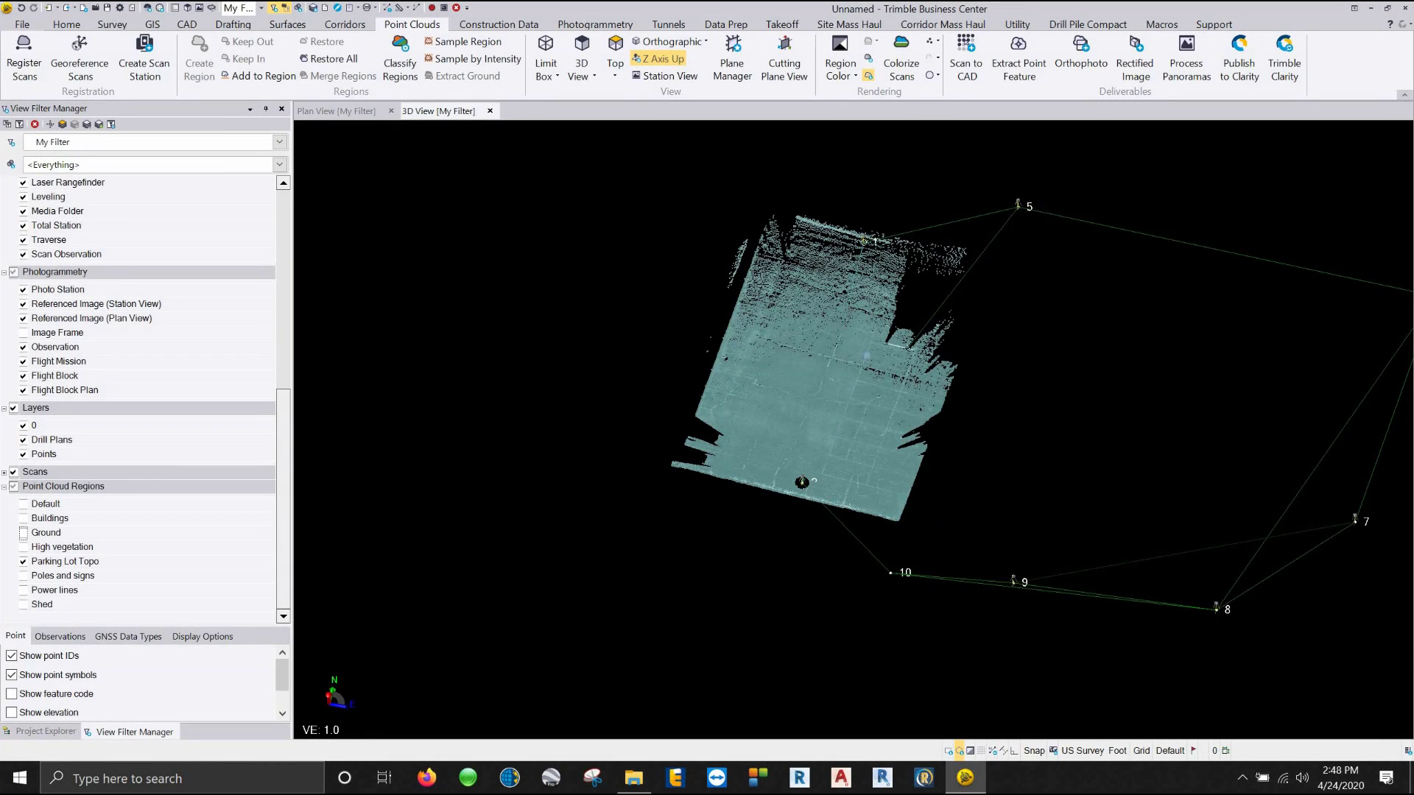
Start Sample Region on the Parking Lot Topo points, using Spatial as the sampling type
left_click(771, 320)
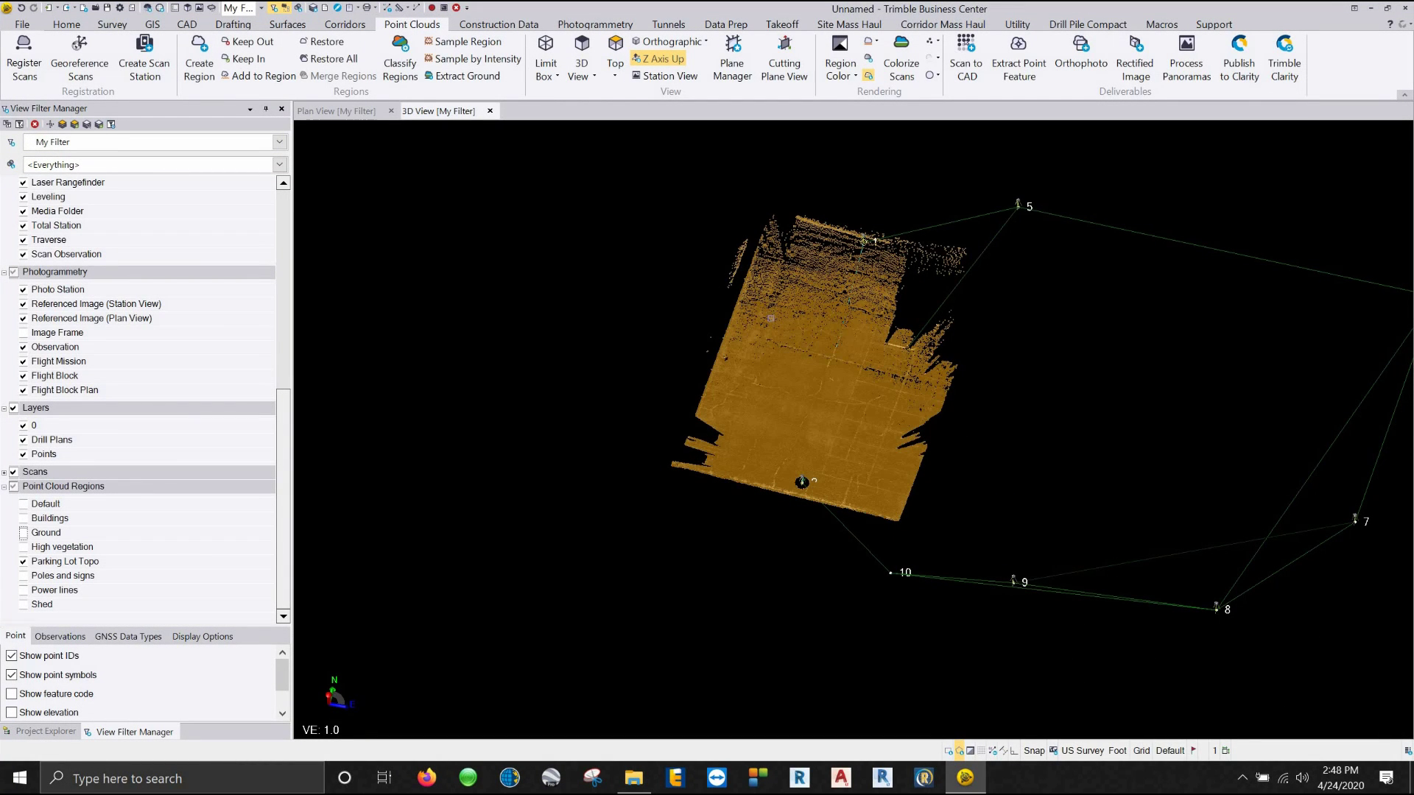
left_click(488, 48)
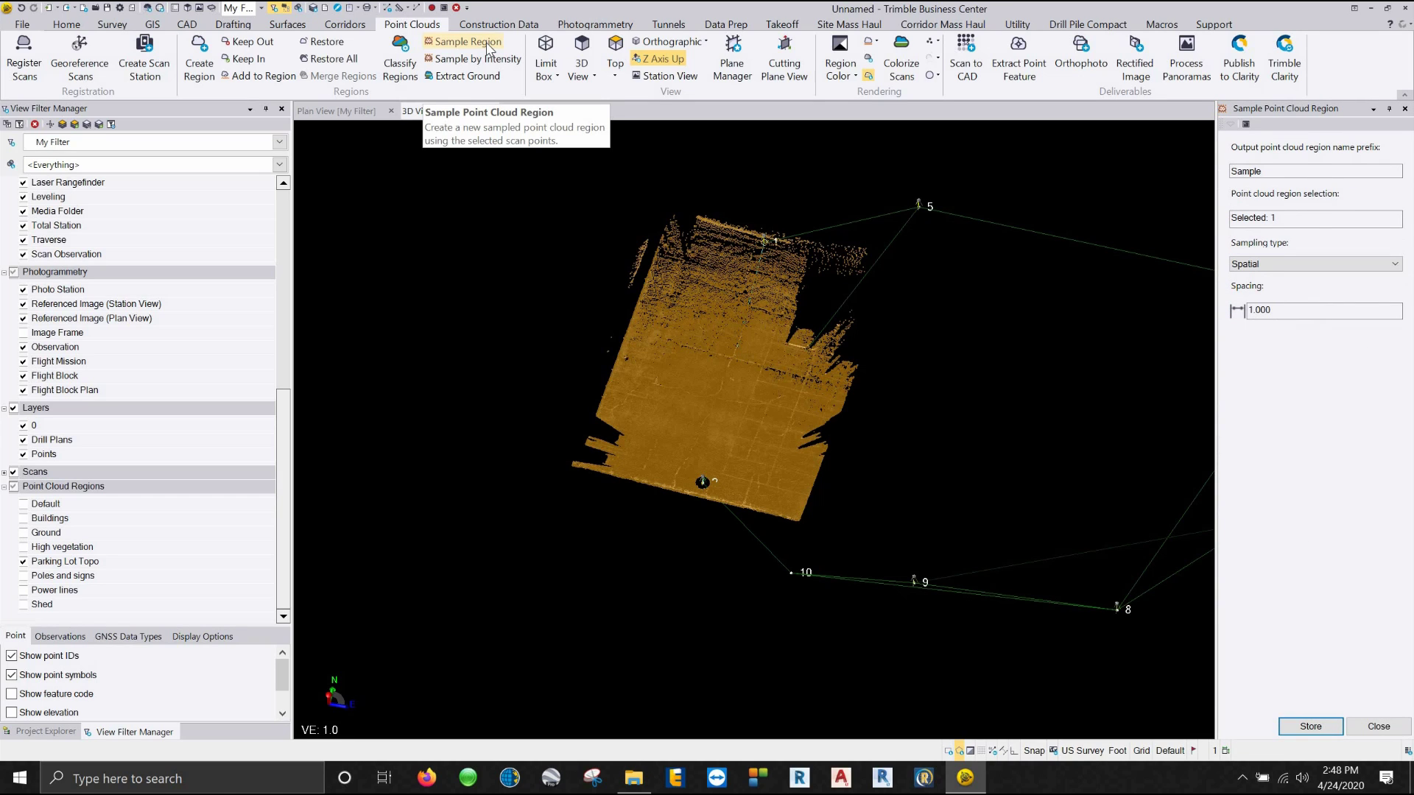
left_click(1274, 263)
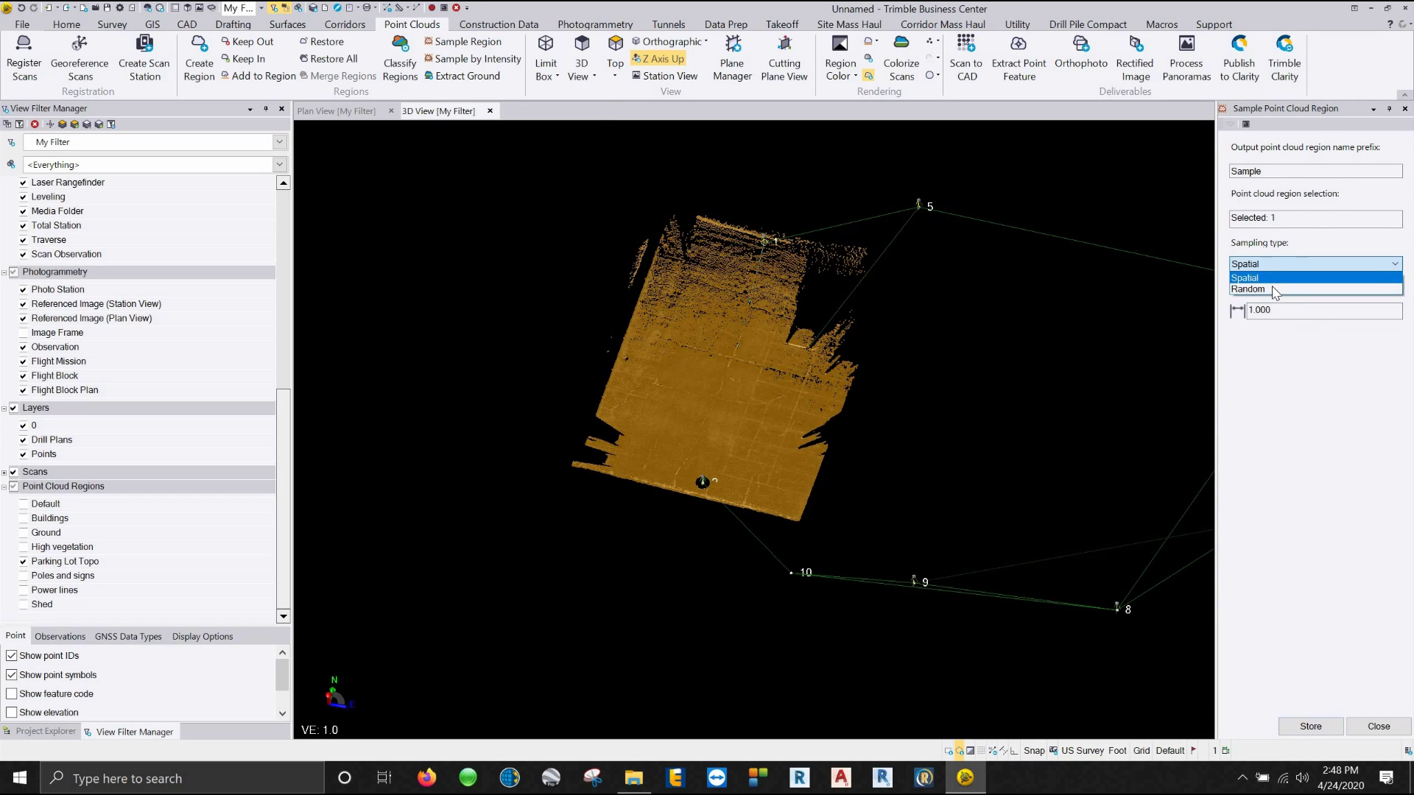
left_click(1275, 290)
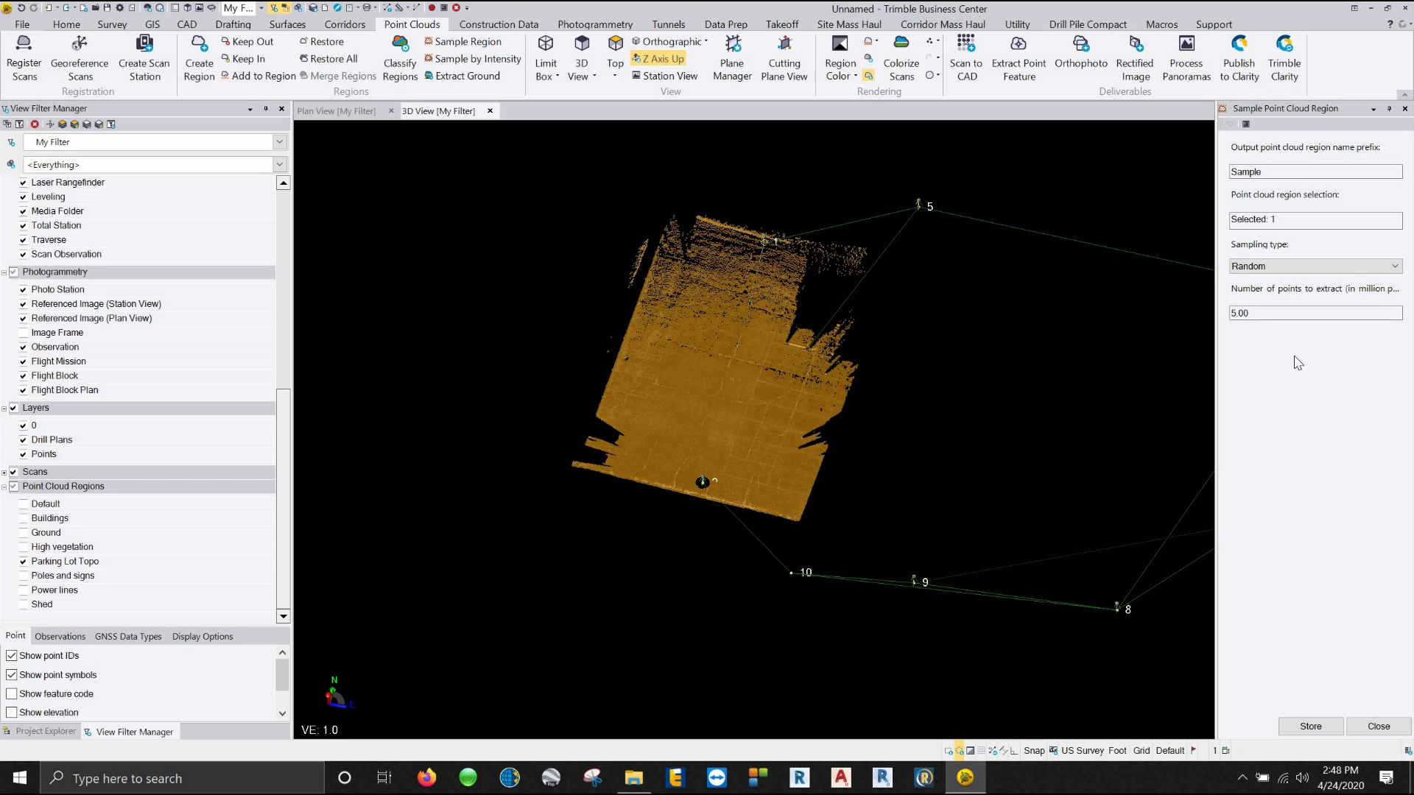
left_click(1326, 272)
left_click(1318, 284)
key("Return")
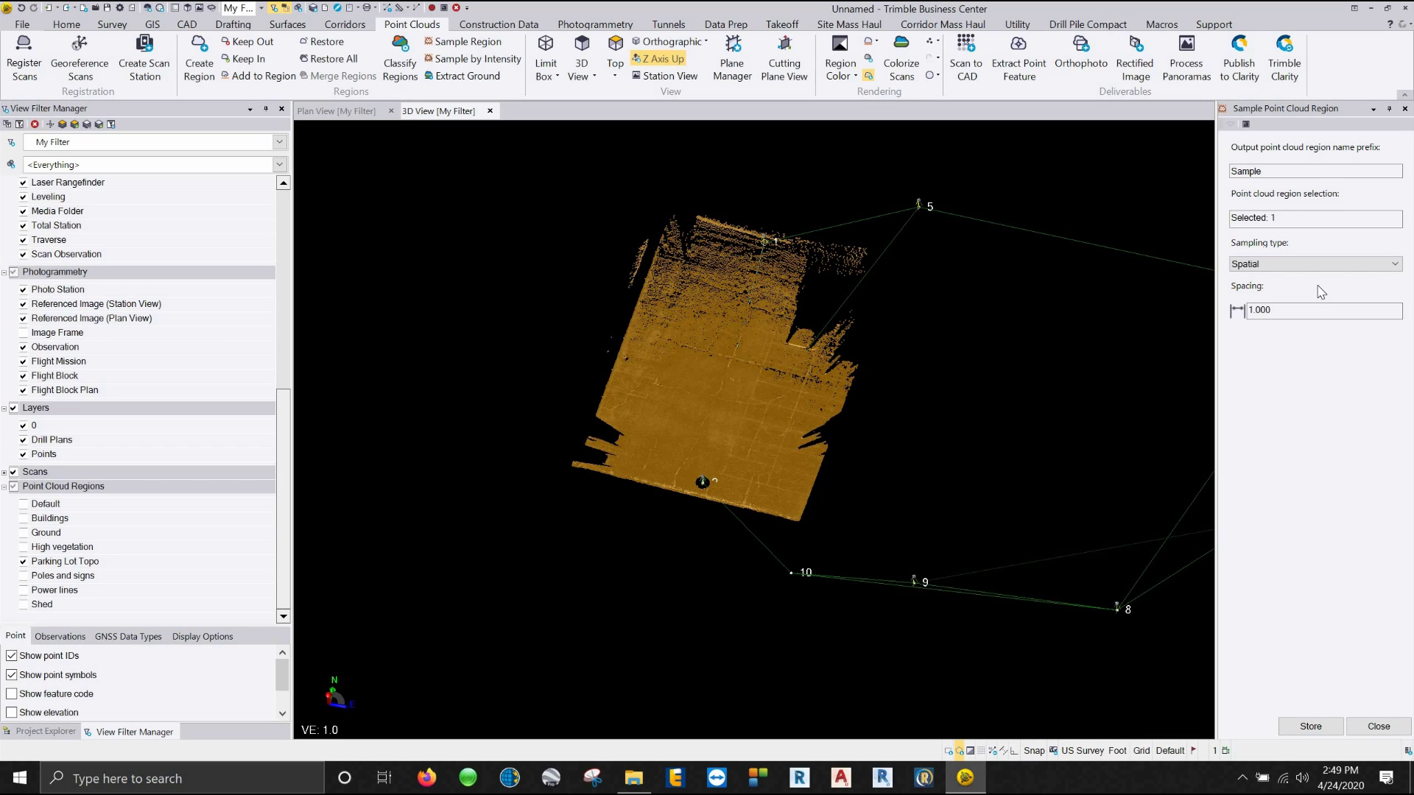
Set the sampling spacing to 1.000 ft and store the sampled parking lot region
double_click(1285, 310)
type("8")
key("Tab")
left_click(1285, 310)
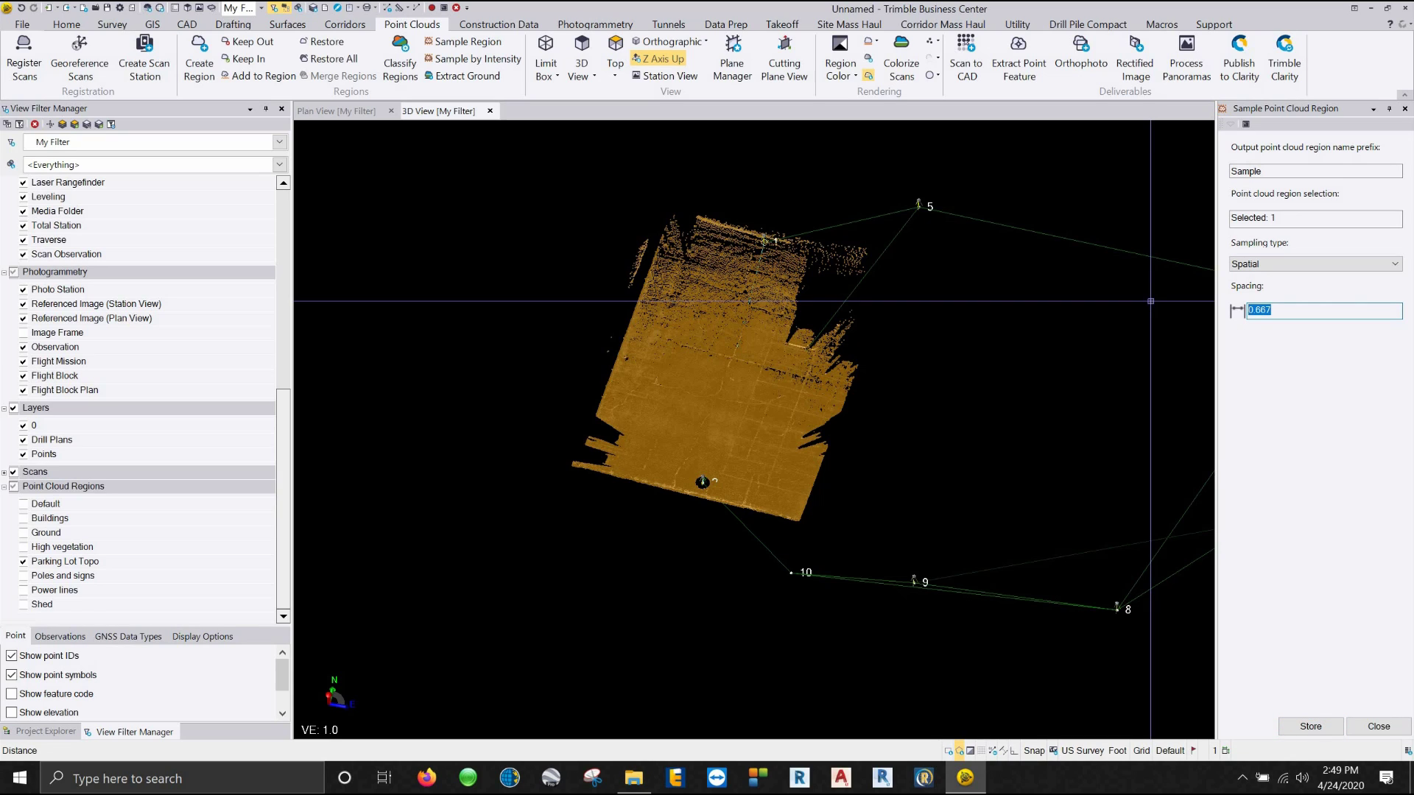
type("1")
left_click(1318, 726)
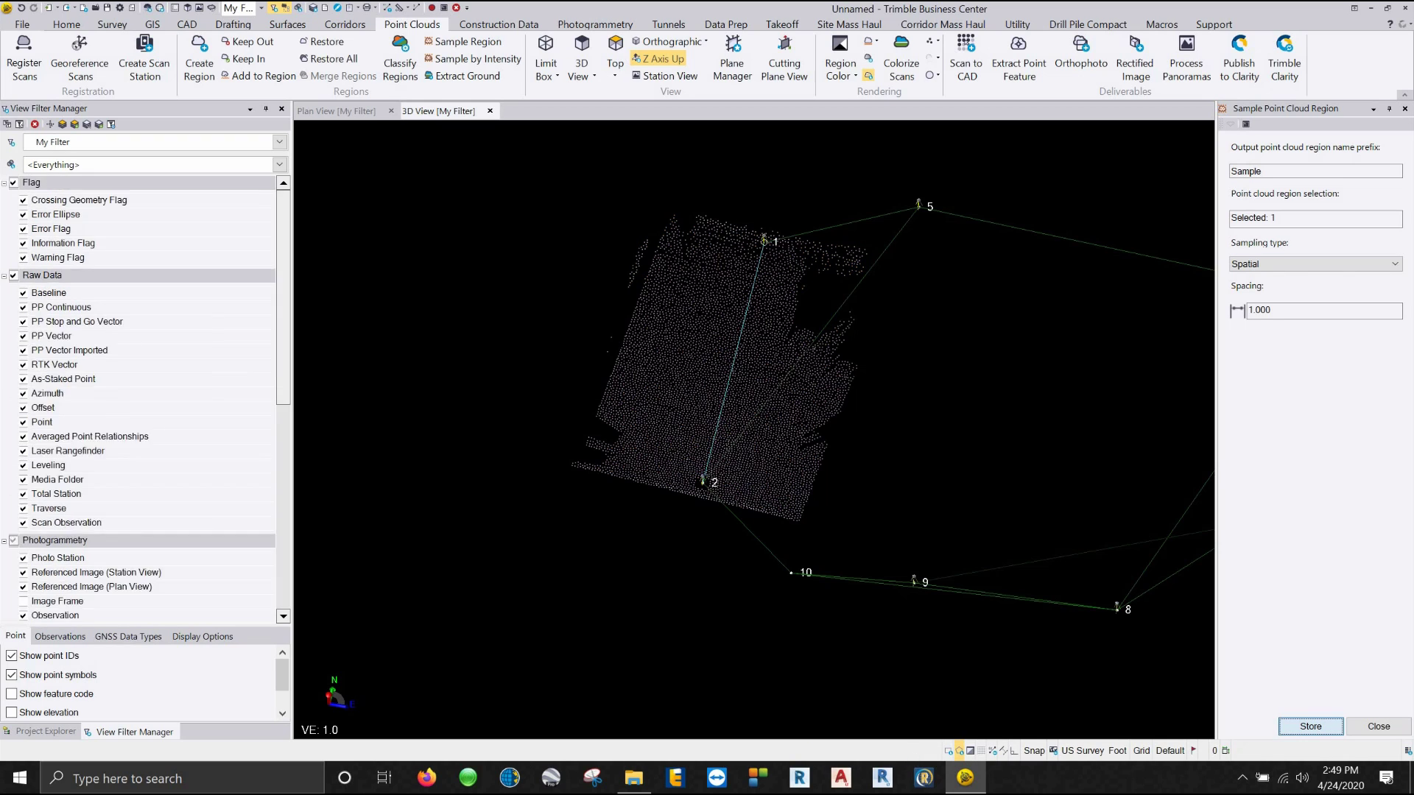
scroll(672, 365, "up", 5)
right_click_drag(773, 379, 732, 376)
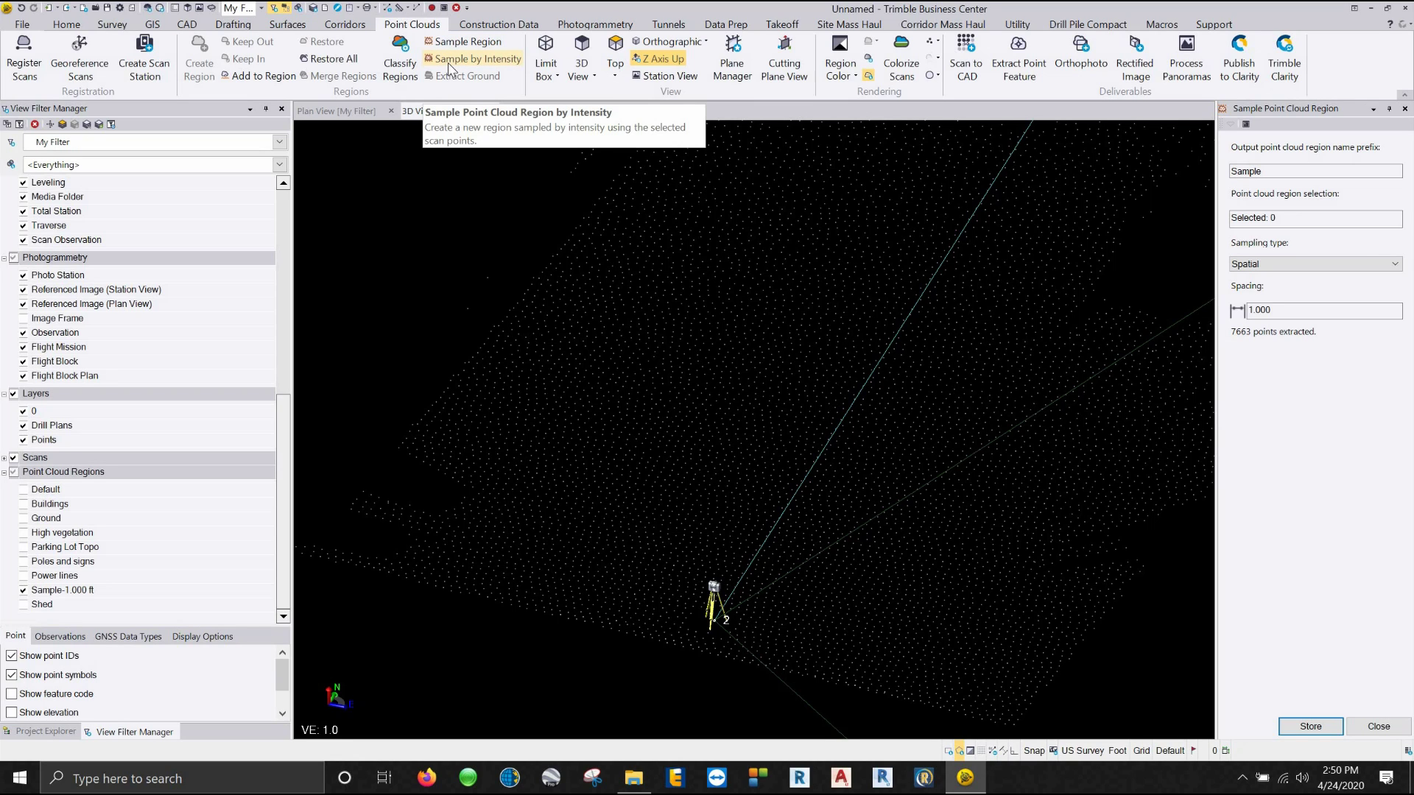
Start Sample by Intensity and try out the low value of the intensity range
left_click(450, 59)
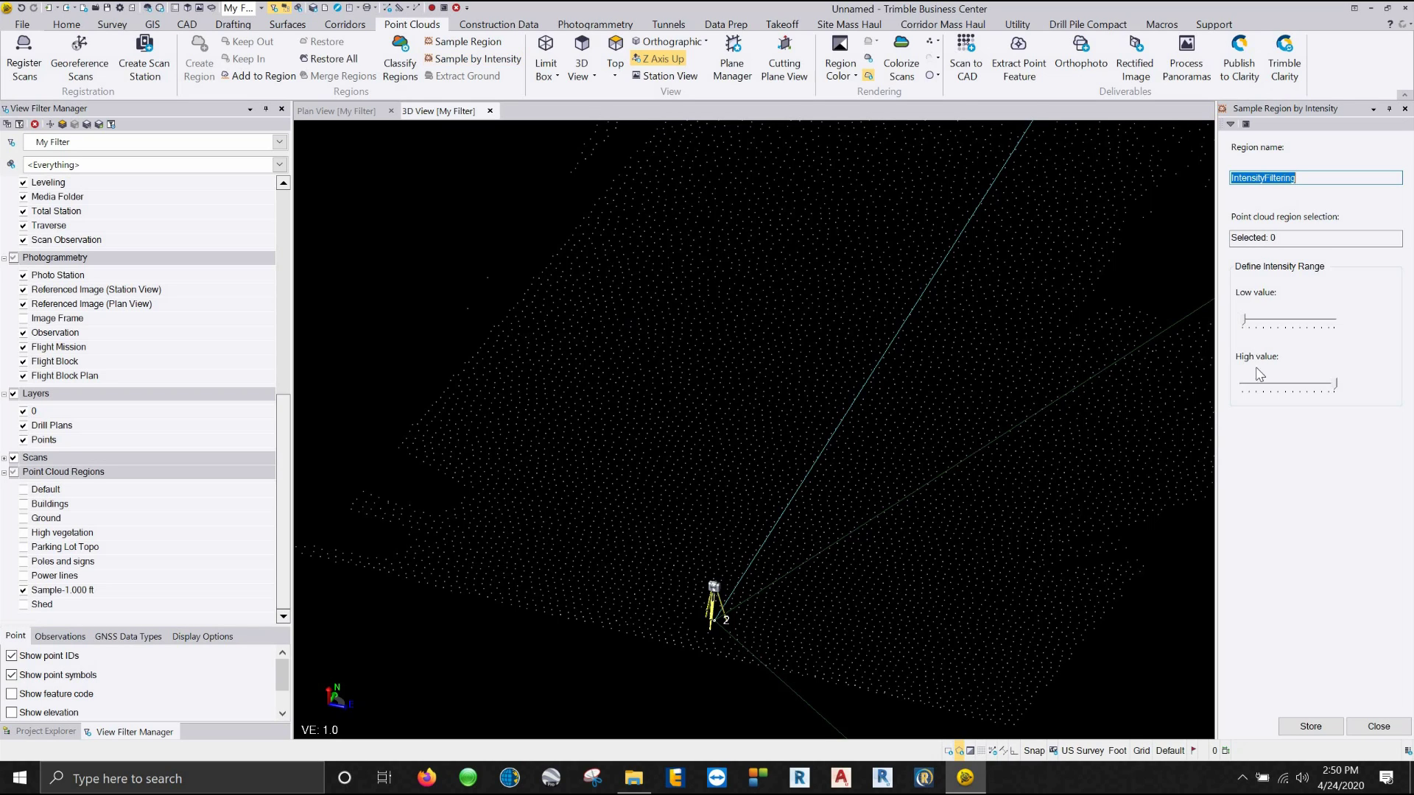
left_click(1265, 325)
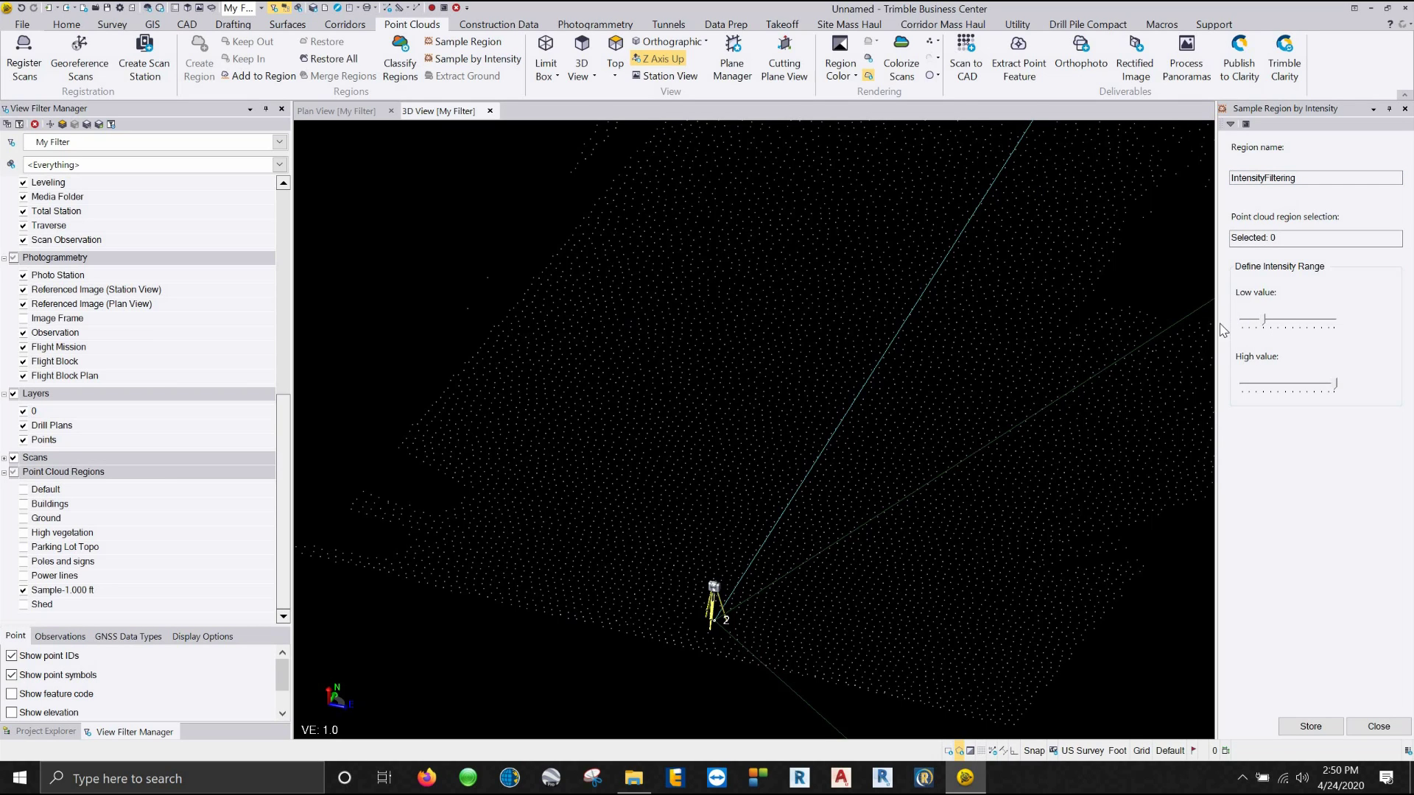
left_click(1245, 325)
scroll(972, 361, "down", 3)
scroll(973, 361, "down", 1)
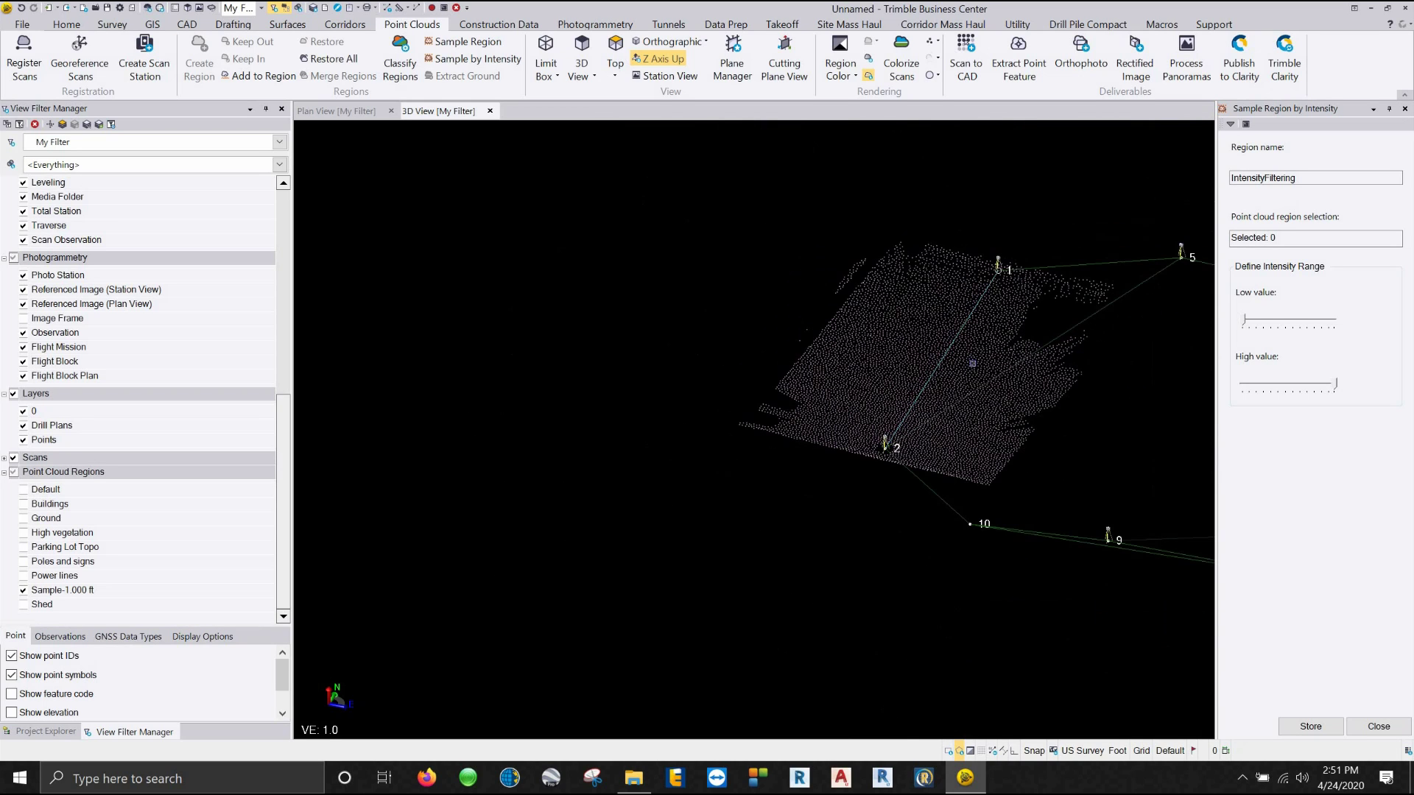
Hide the Sample-1.000 ft region, show only the Buildings region, and select its points in the 3D view
left_click(23, 590)
left_click(25, 505)
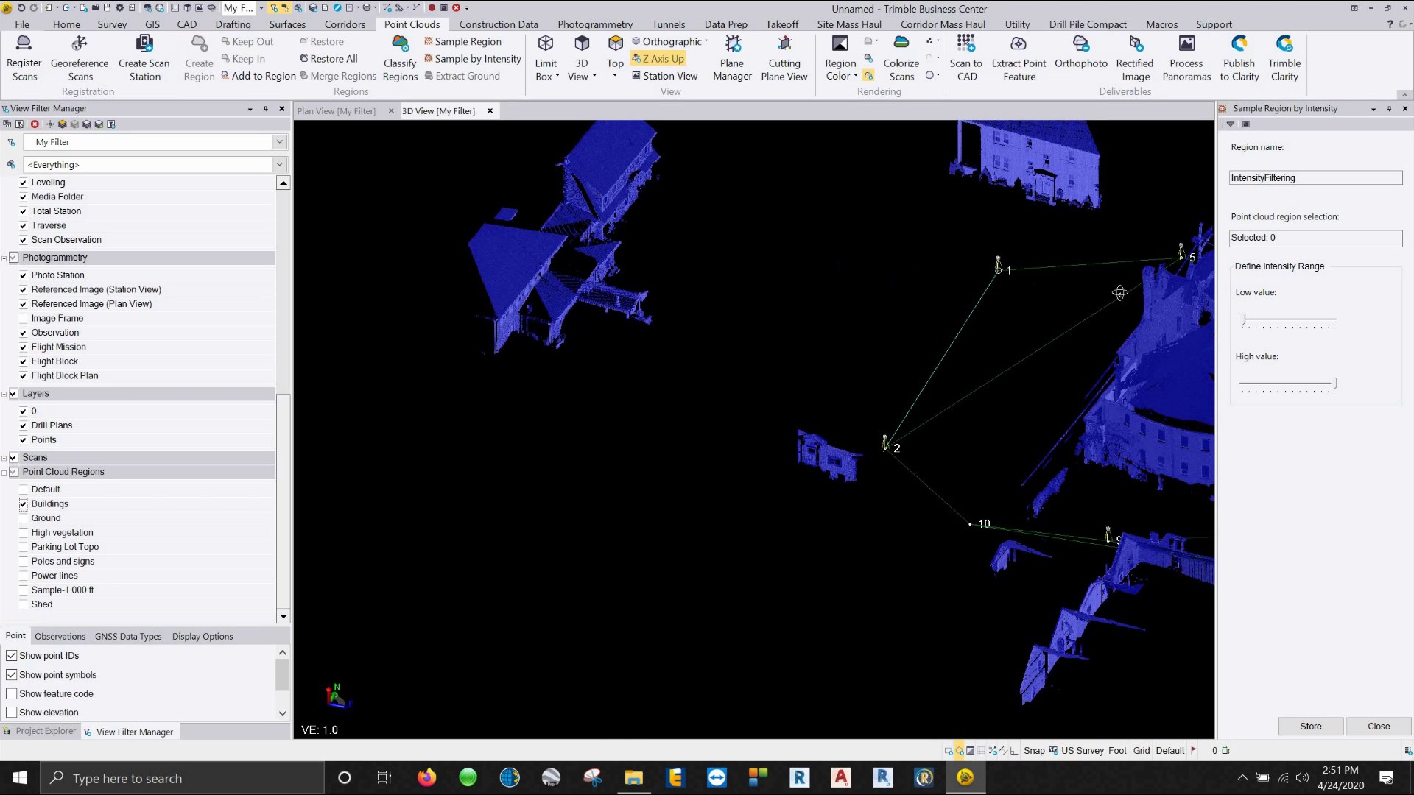
left_click_drag(1120, 293, 897, 288)
middle_click_drag(1097, 294, 758, 400)
left_click_drag(758, 399, 886, 369)
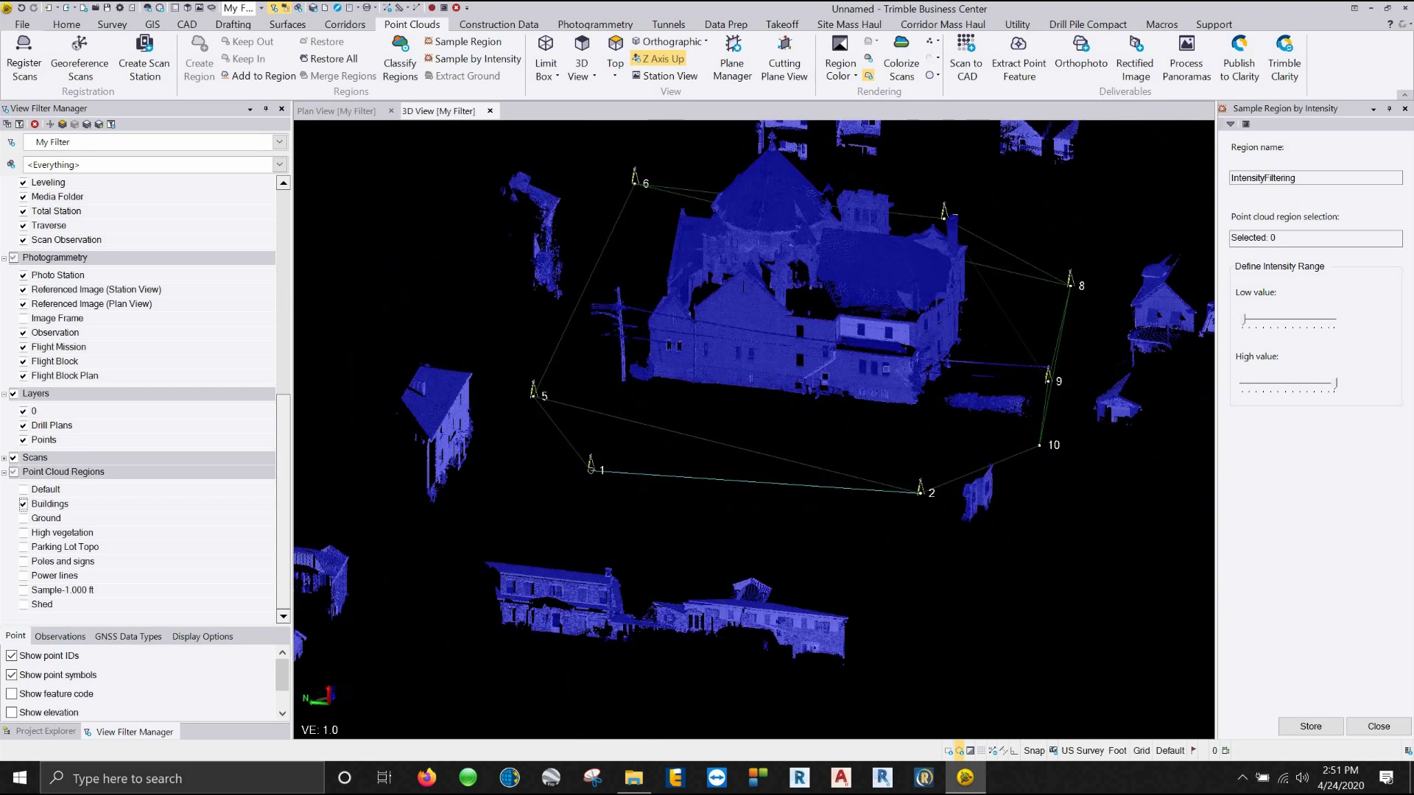
left_click(754, 367)
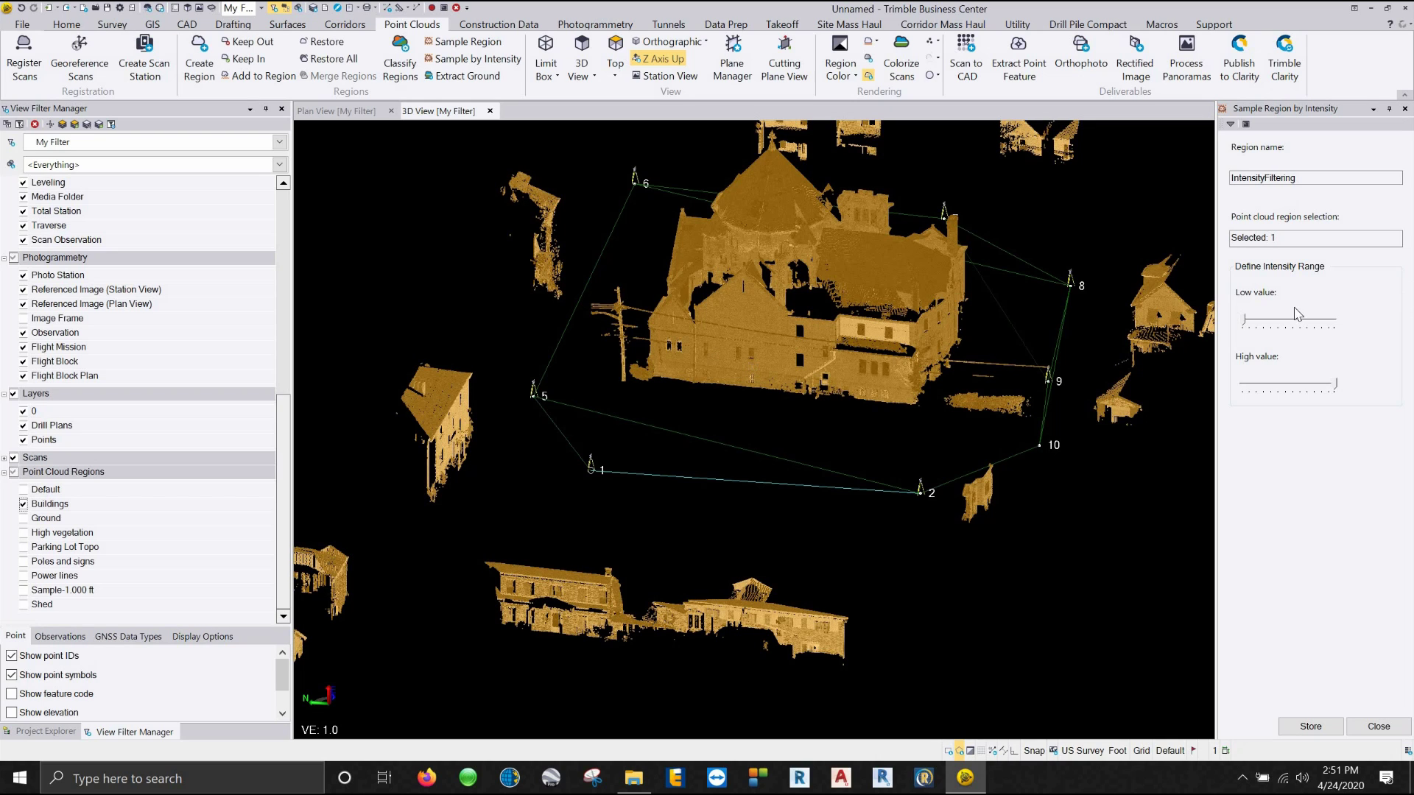
Try the low and high intensity limits on the Buildings points, and leave the sampling commands without storing a new region
mouse_move(1244, 321)
left_mouse_down()
mouse_move(1273, 324)
mouse_move(1241, 331)
left_mouse_up()
mouse_move(1335, 386)
left_mouse_down()
mouse_move(1274, 392)
mouse_move(1337, 387)
left_mouse_up()
mouse_move(1265, 325)
left_mouse_down()
mouse_move(1283, 322)
mouse_move(1244, 322)
left_mouse_up()
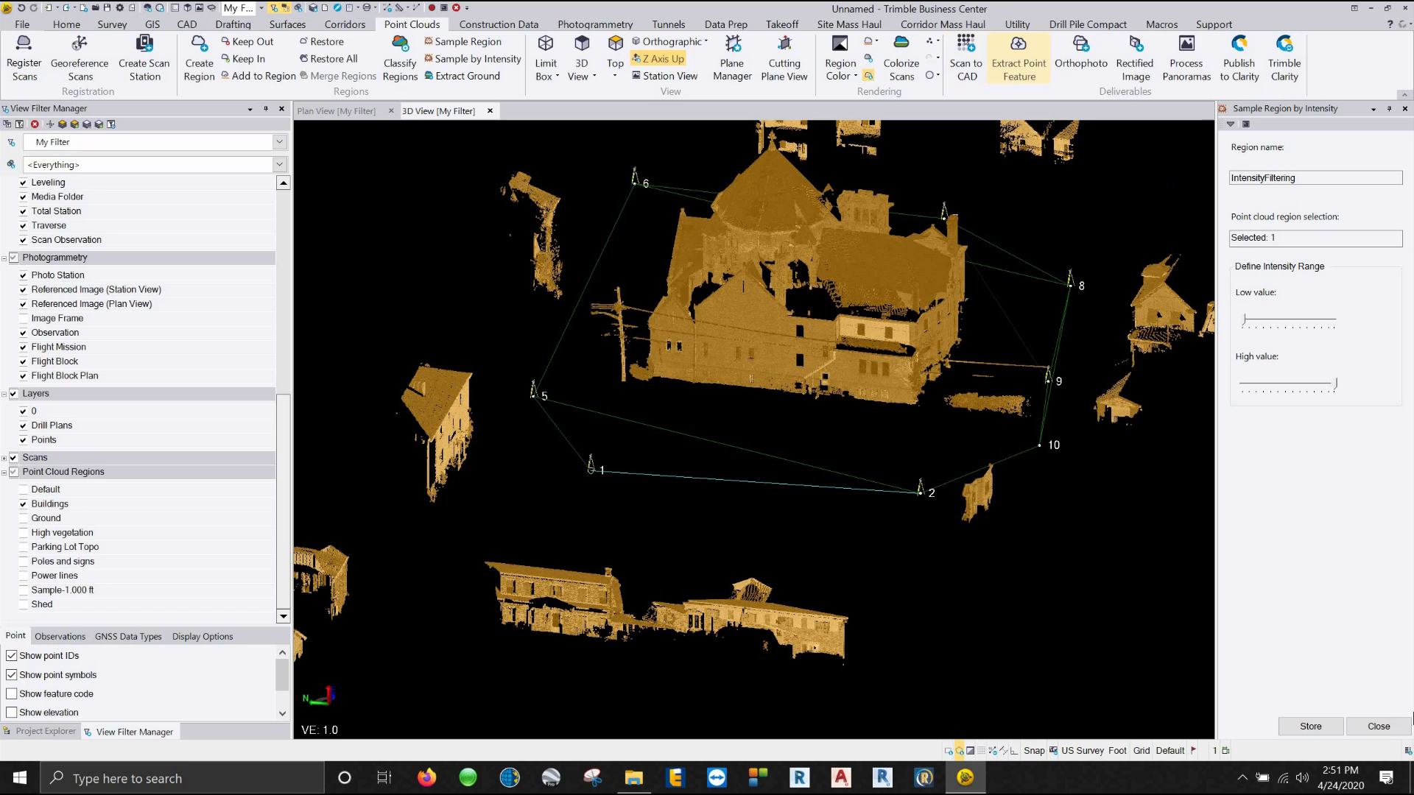
left_click(1380, 727)
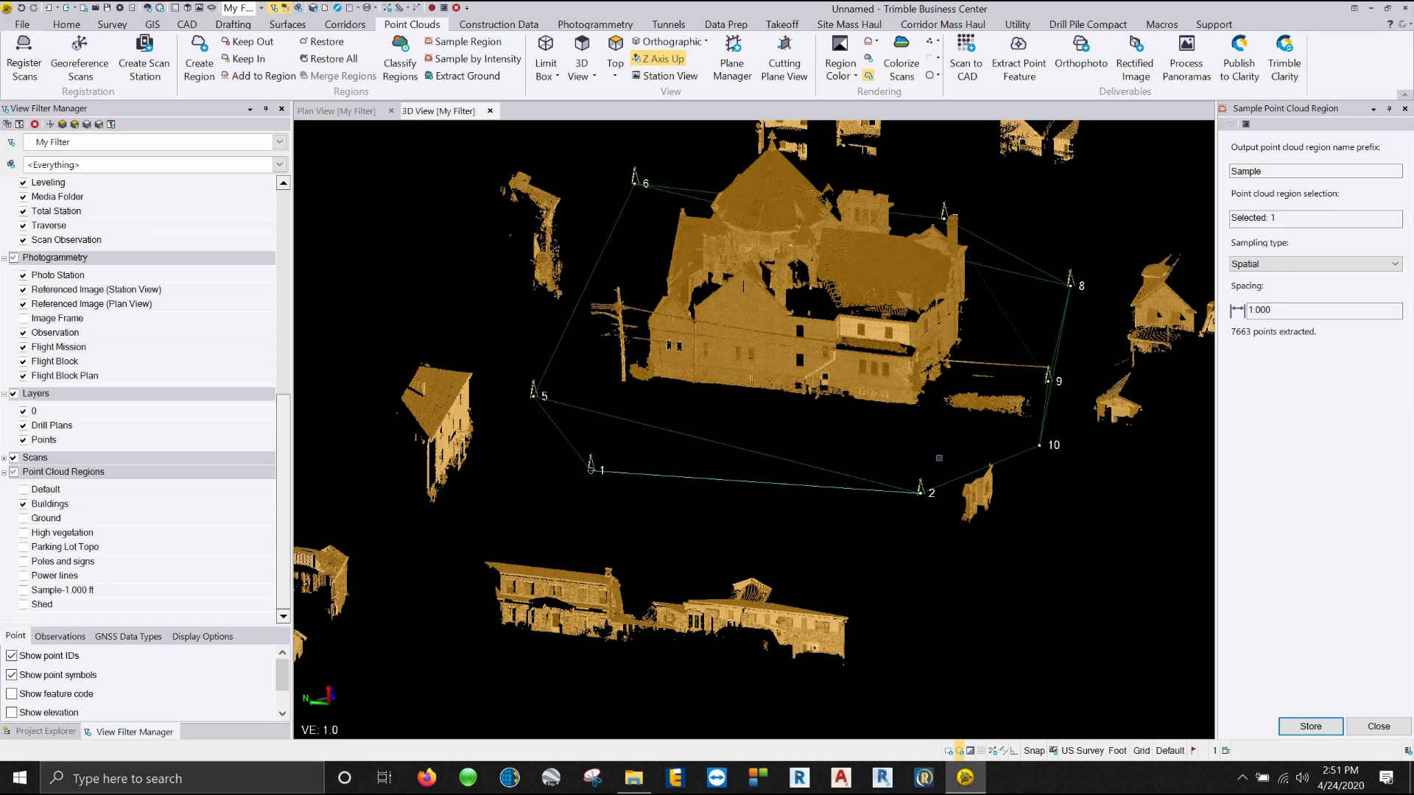
left_click(1311, 727)
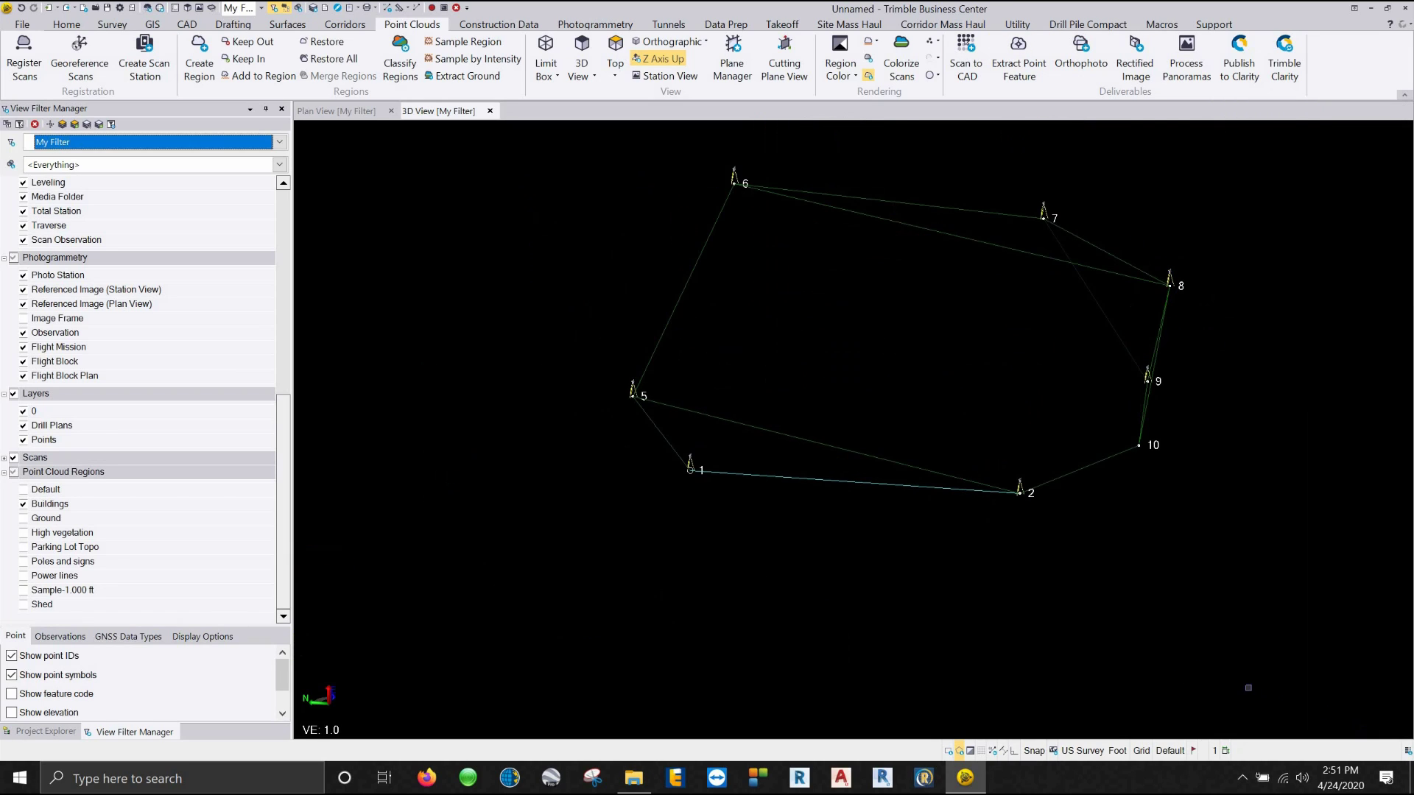